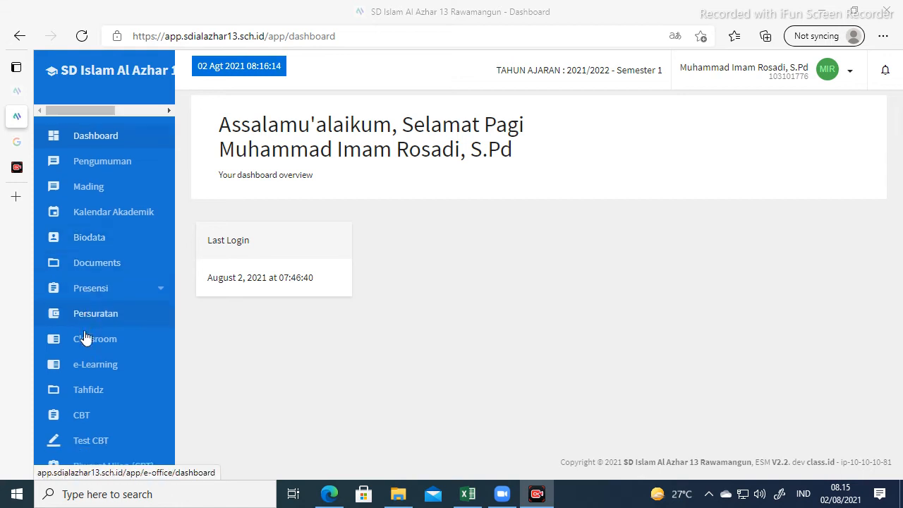
Open the CBT Quiz List from the sidebar, showing the five existing question packages.
scroll(74, 349, down, 1)
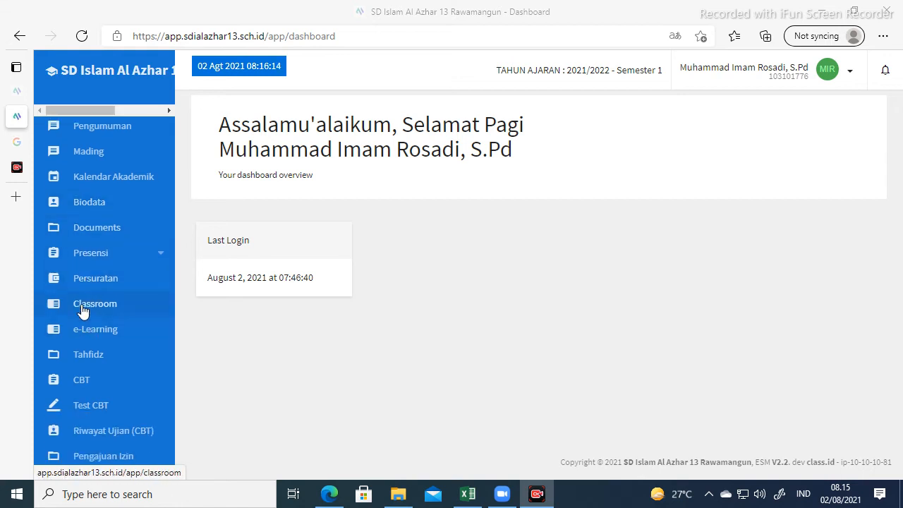
click(81, 382)
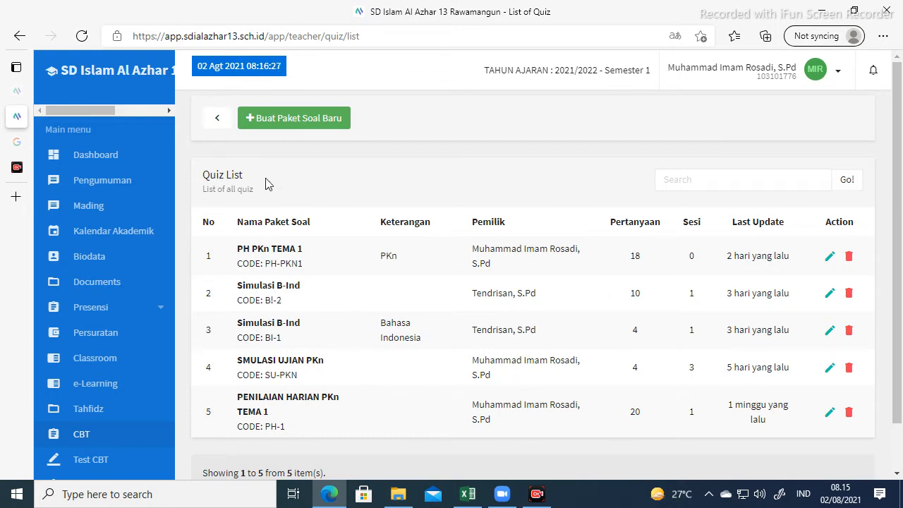
Create a new question package with exam type PHB, code PH-PKn1, name PENILAIAN HARIAN PKn TEMA 1.
click(296, 118)
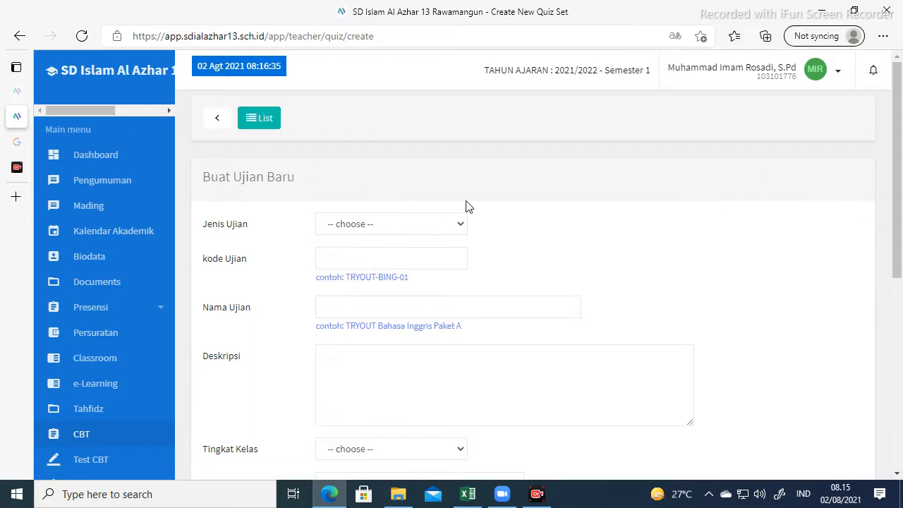
click(429, 226)
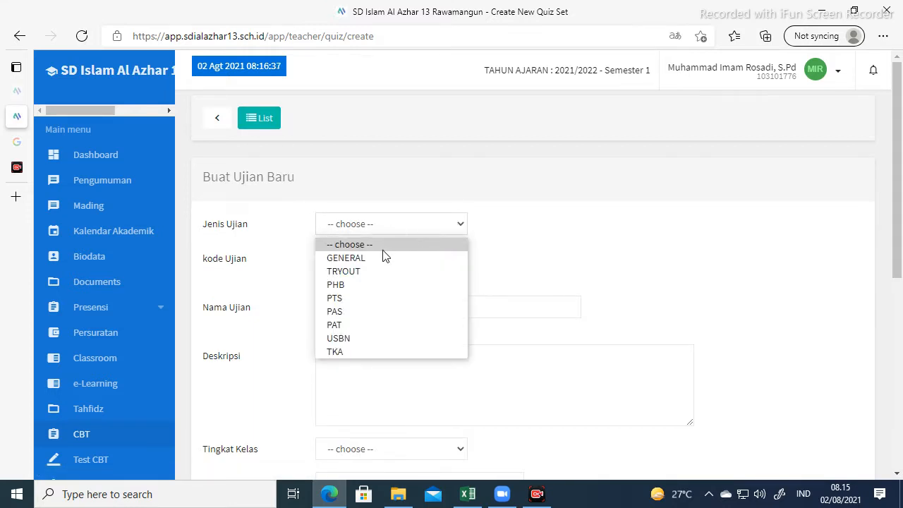
click(337, 287)
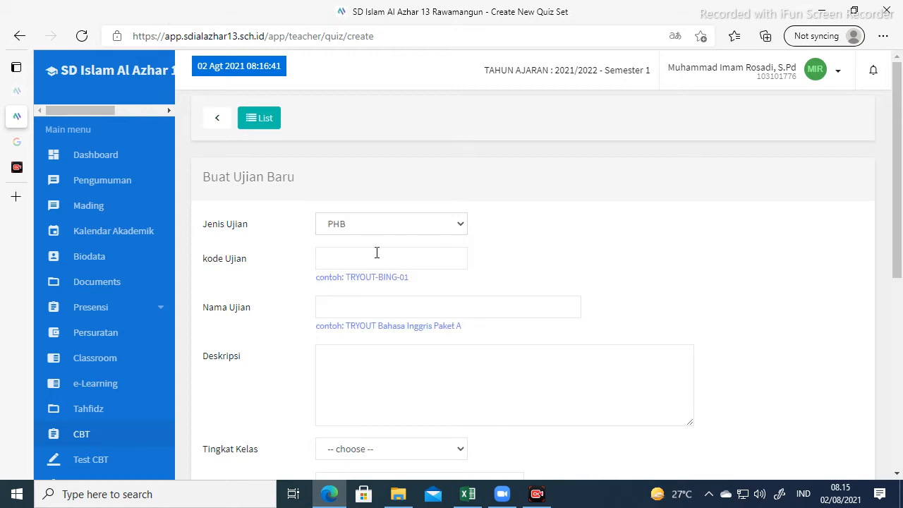
click(366, 258)
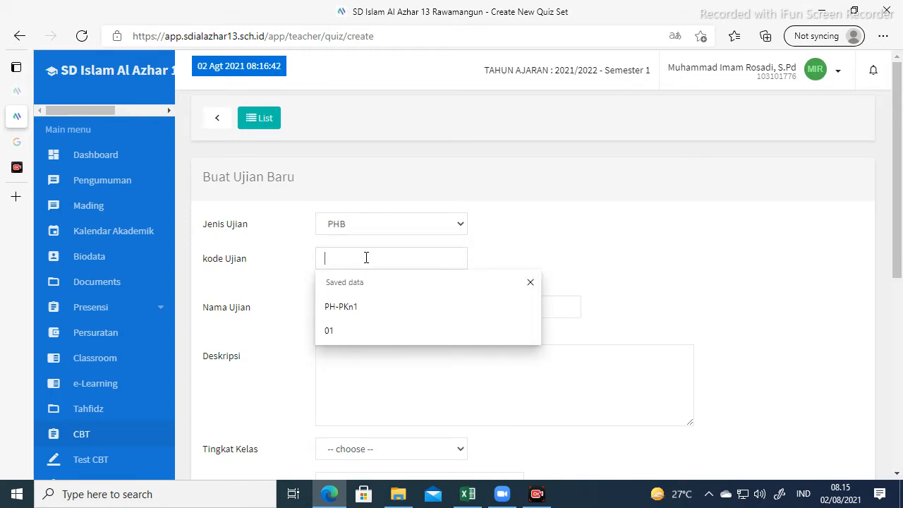
click(348, 312)
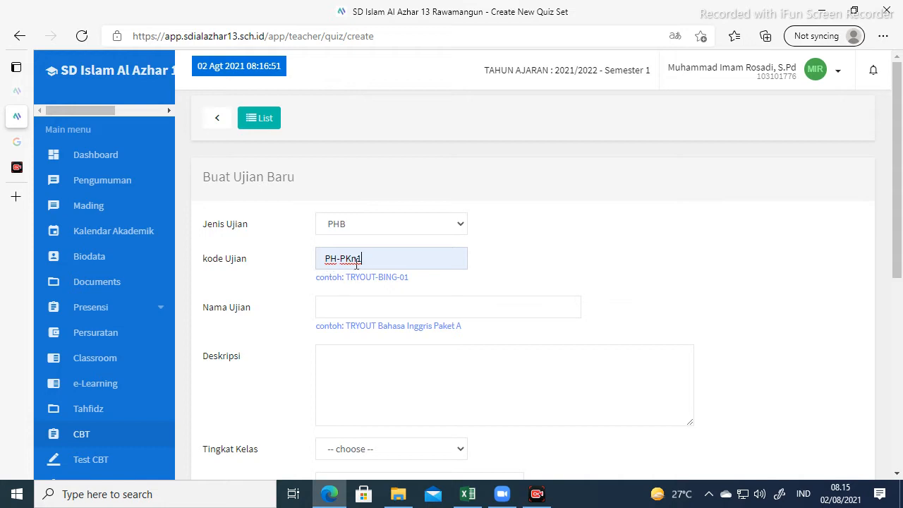
click(349, 304)
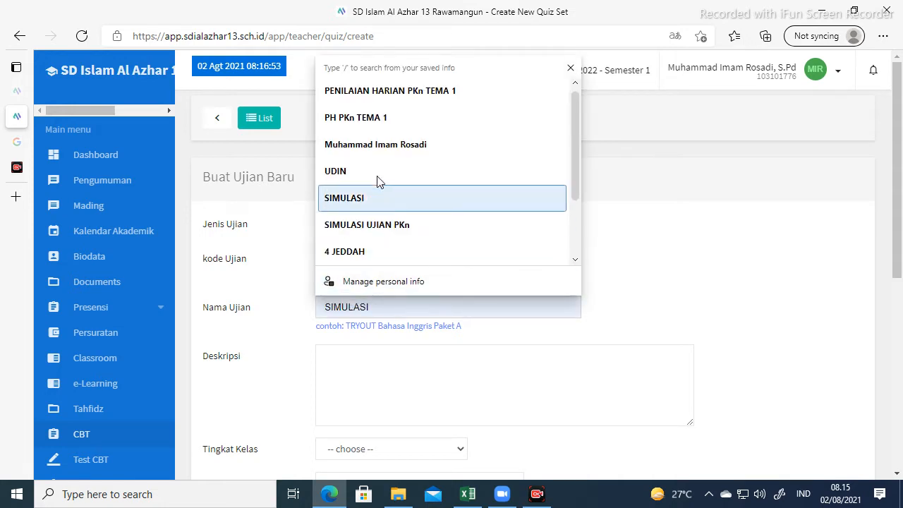
click(391, 95)
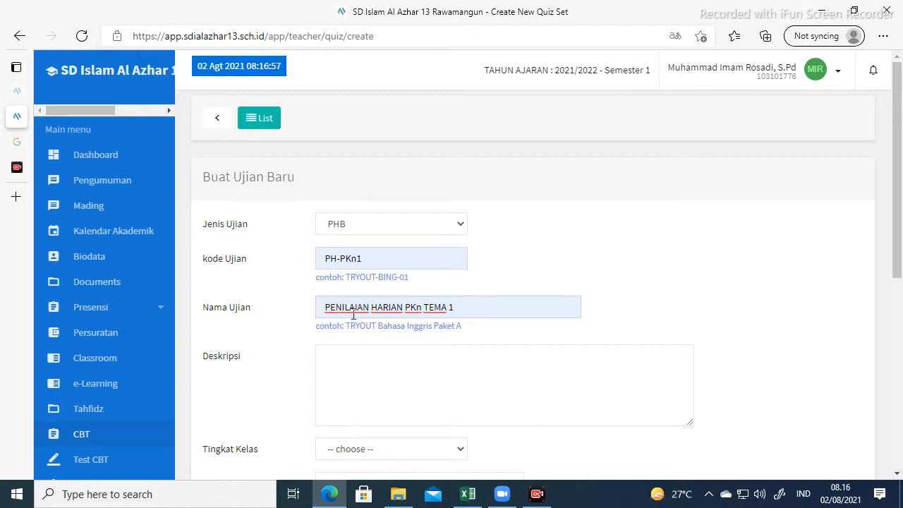
scroll(424, 296, down, 1)
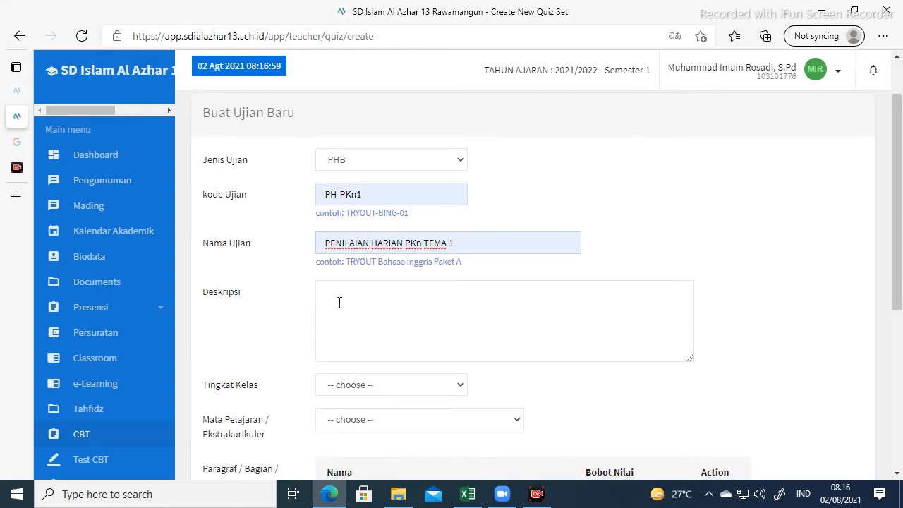
Set description PKn, grade level 5 SD and subject Pendidikan Kewarganegaraann - PKn.
click(341, 299)
text(pk)
key(BackSpace)
key(BackSpace)
key(BackSpace)
text(PK)
scroll(405, 297, down, 2)
click(452, 258)
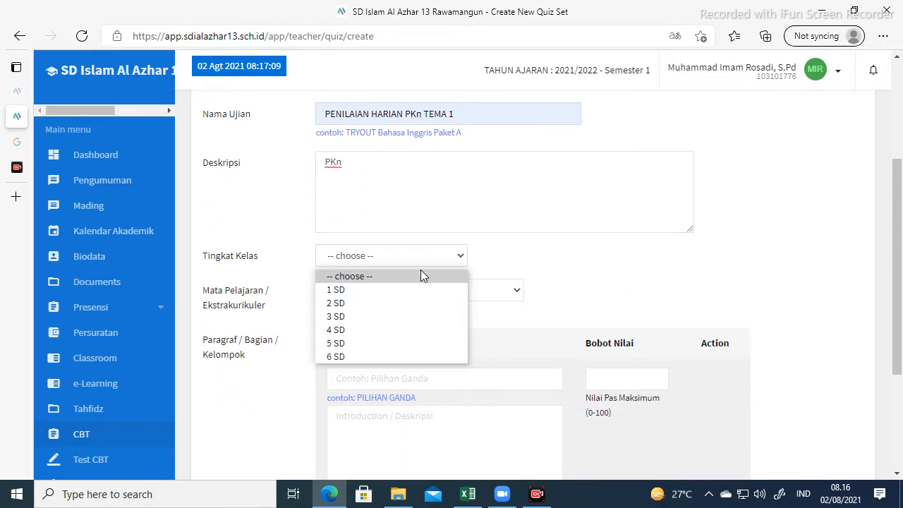
click(366, 348)
scroll(367, 343, down, 1)
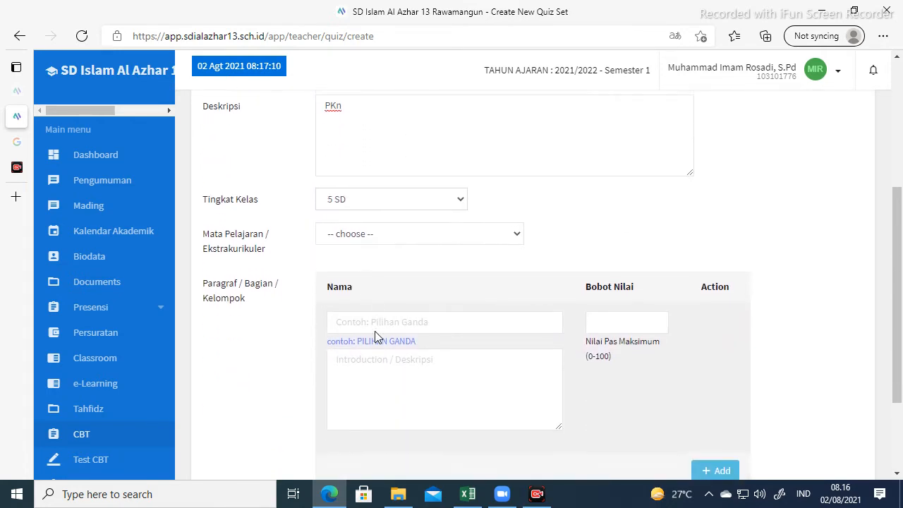
click(471, 232)
scroll(443, 345, down, 5)
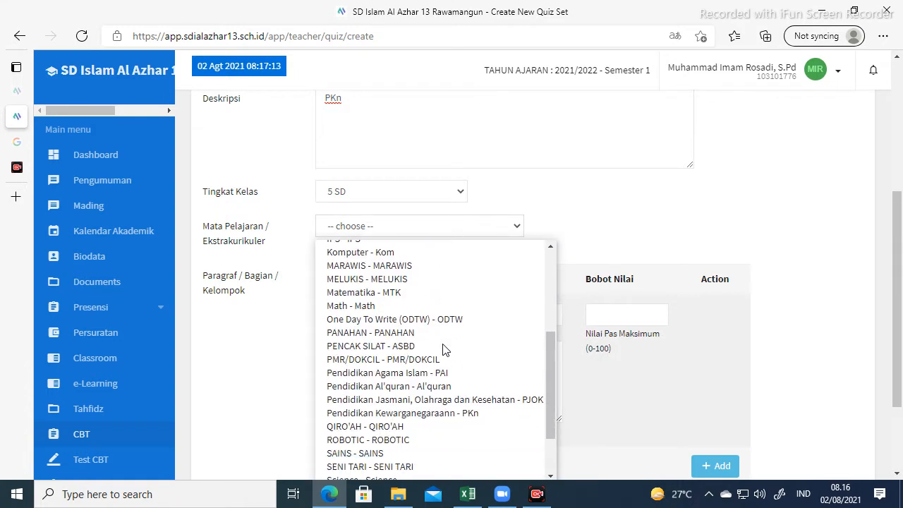
click(447, 411)
Add section SOAL with introduction 'Kerjakan soal di bawah ini dengan jawaban yang tepat', weight 100, and save.
scroll(426, 312, down, 1)
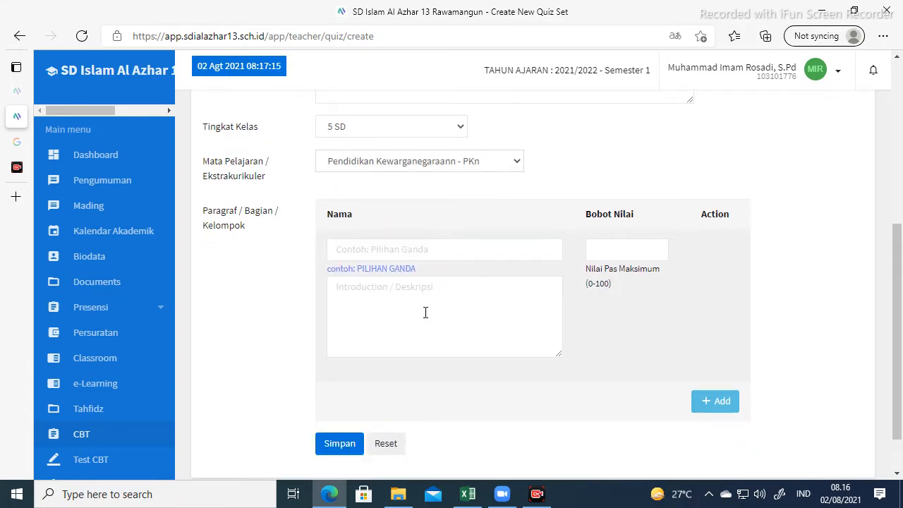
click(381, 253)
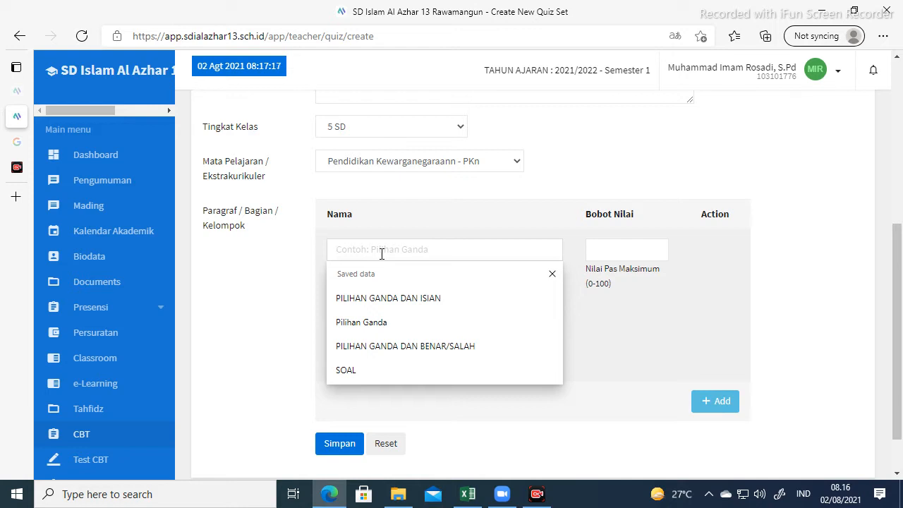
text(SOAL)
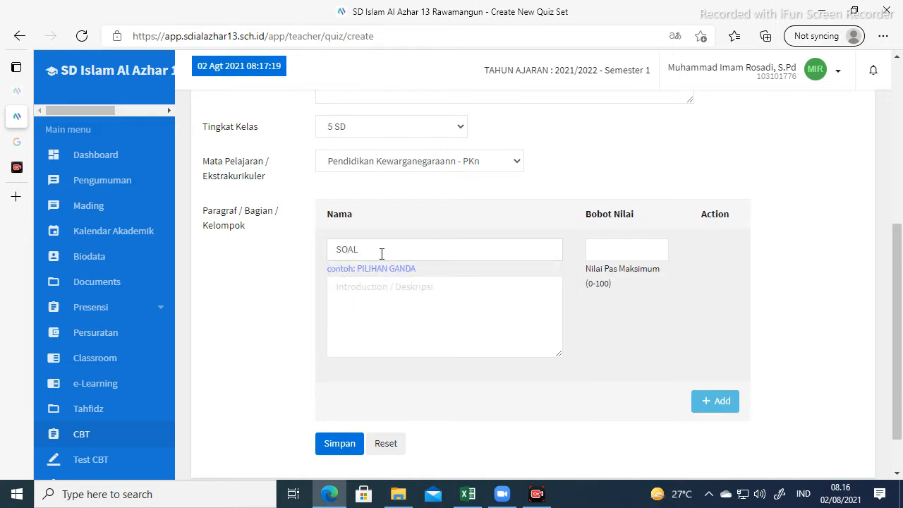
click(415, 293)
text(Kerjakan )
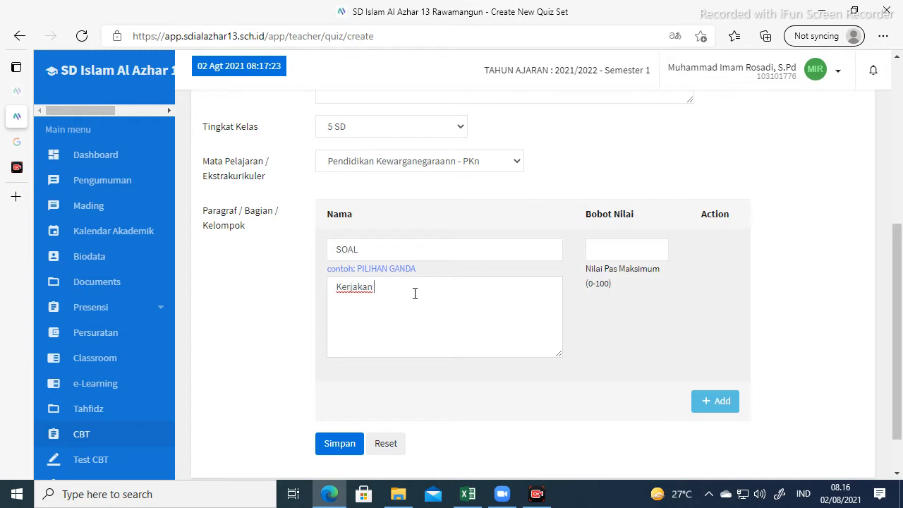
text(soal di bawah ini dengan jawaban yang)
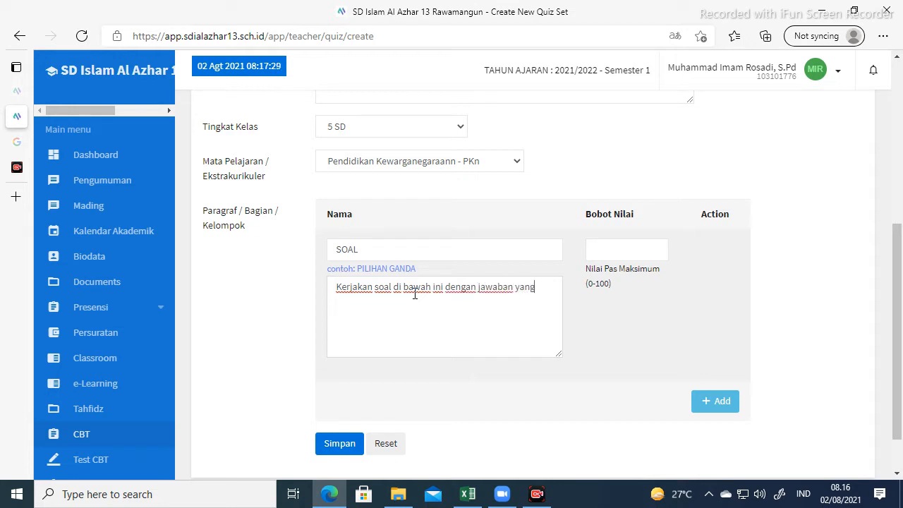
text( tepat!)
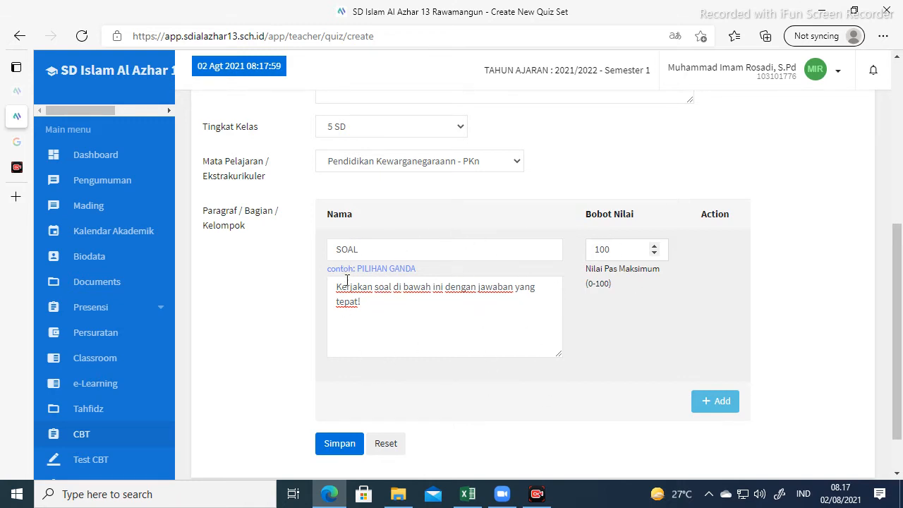
click(334, 446)
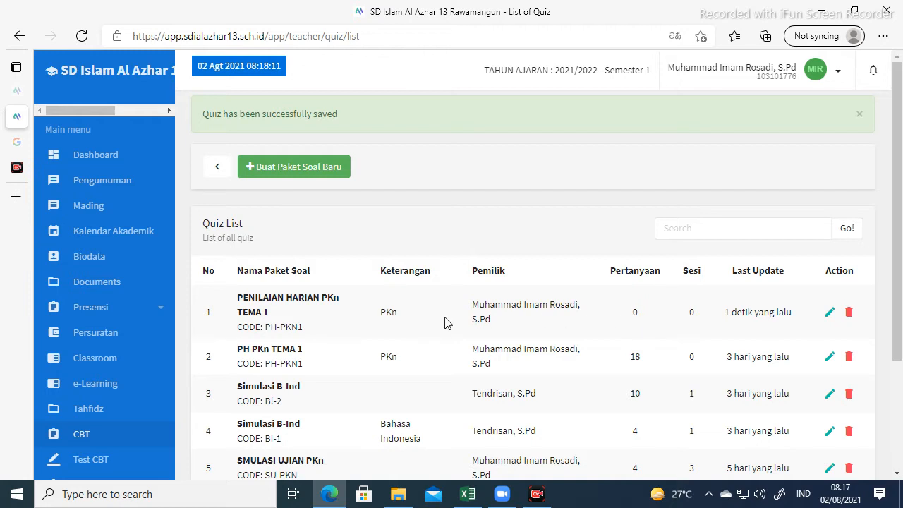
Open the PENILAIAN HARIAN PKn TEMA 1 quiz overview from the Quiz List.
click(270, 307)
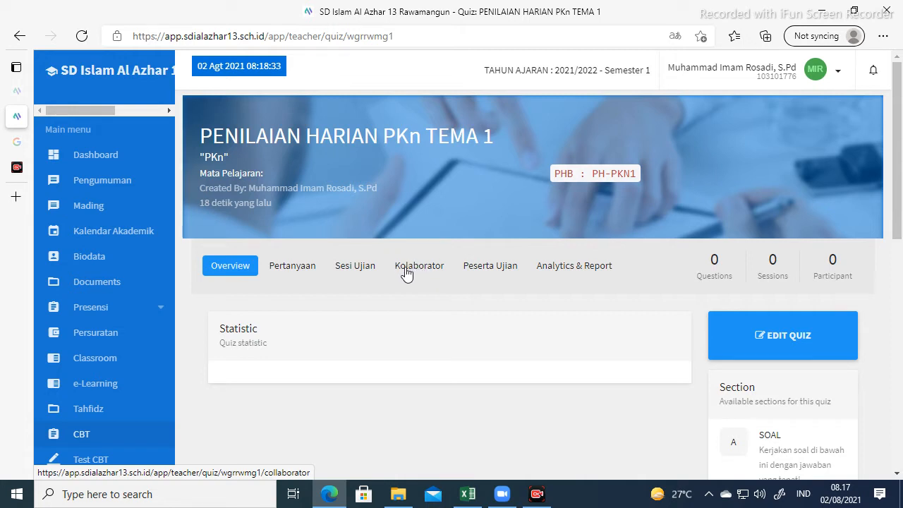
Start a new multiple-choice question in the SOAL section.
click(295, 274)
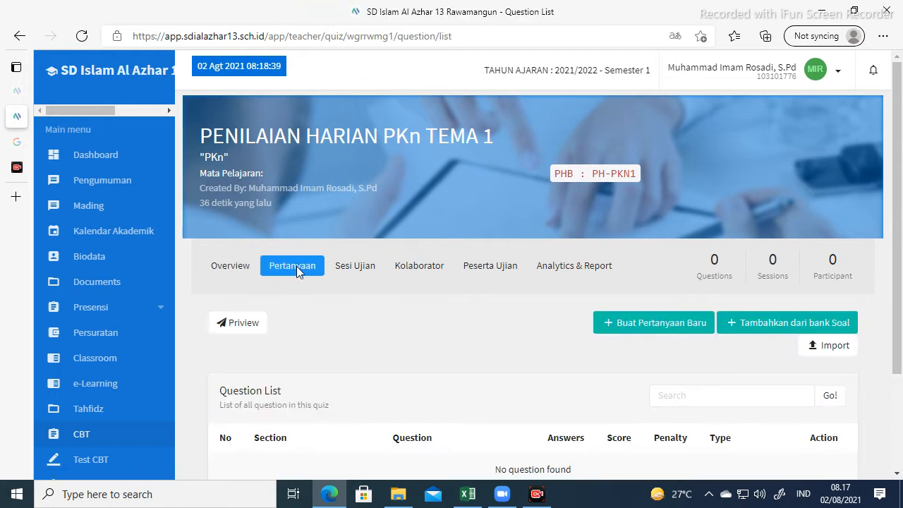
scroll(297, 266, down, 3)
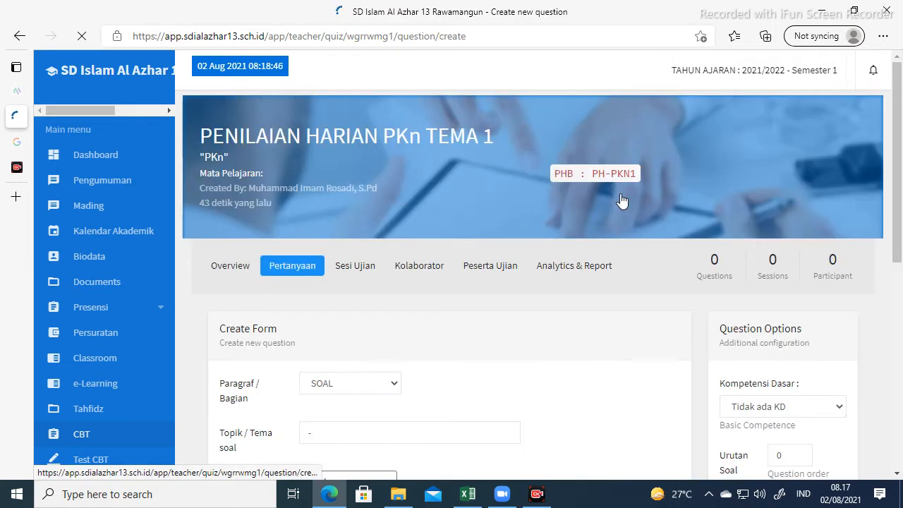
scroll(424, 325, down, 1)
scroll(366, 330, down, 1)
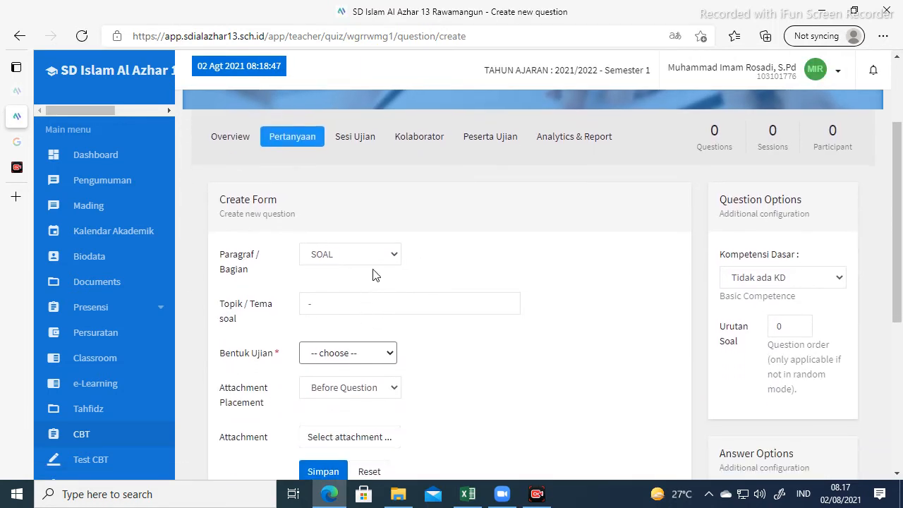
click(388, 257)
click(387, 260)
scroll(366, 276, down, 1)
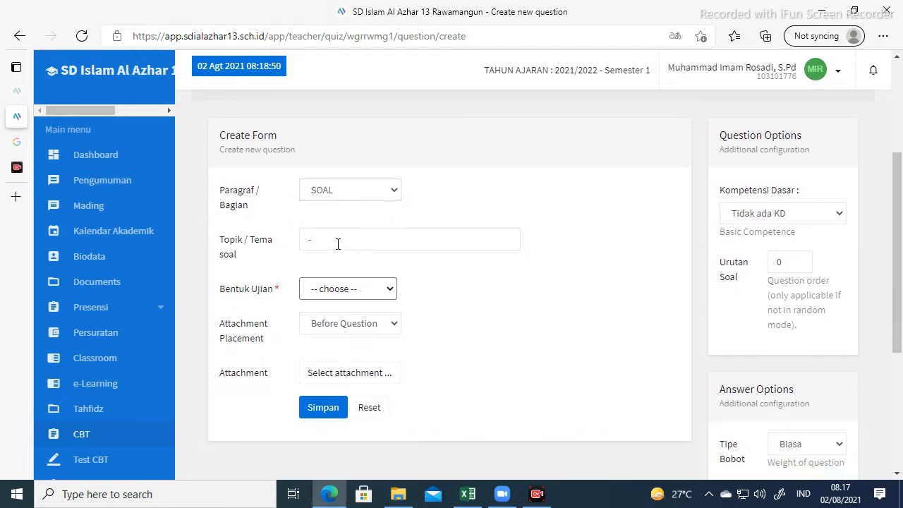
click(380, 294)
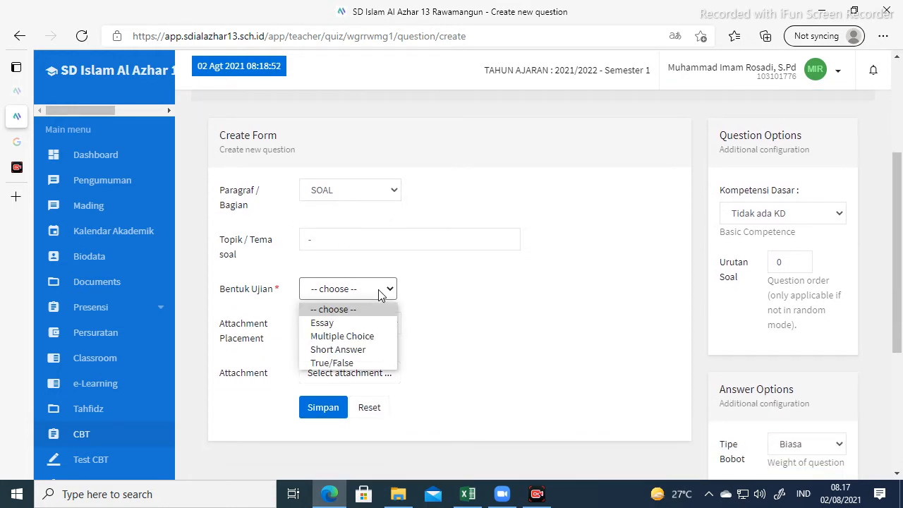
click(360, 337)
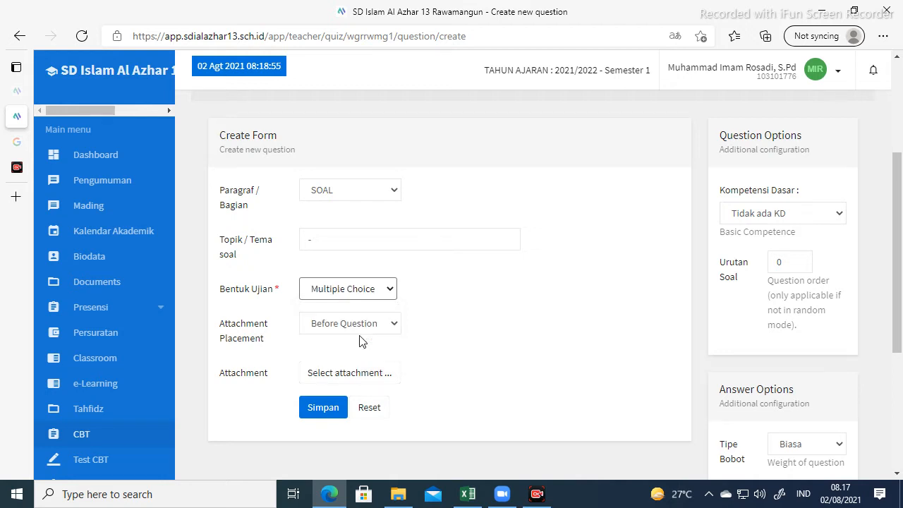
Enter the question text 'Perhatikan lambang pancasila di bawah ini!'.
scroll(452, 307, down, 1)
scroll(446, 305, down, 1)
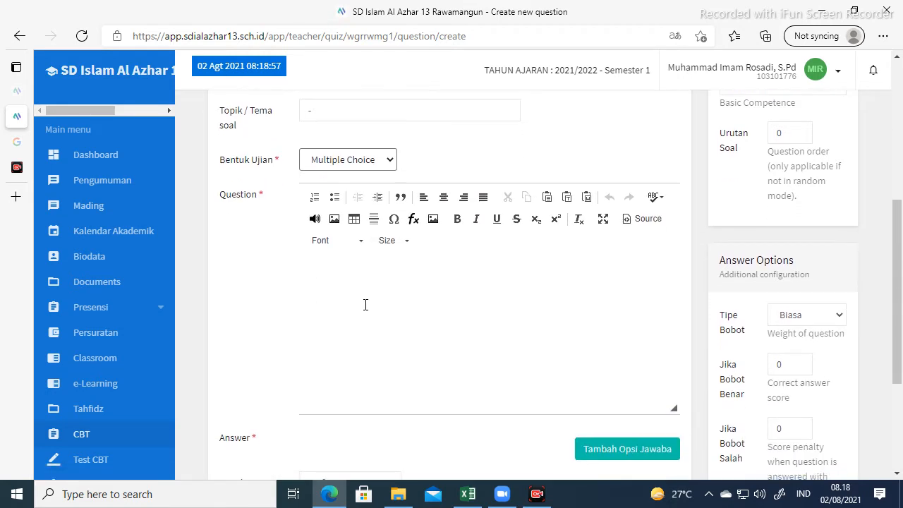
click(360, 281)
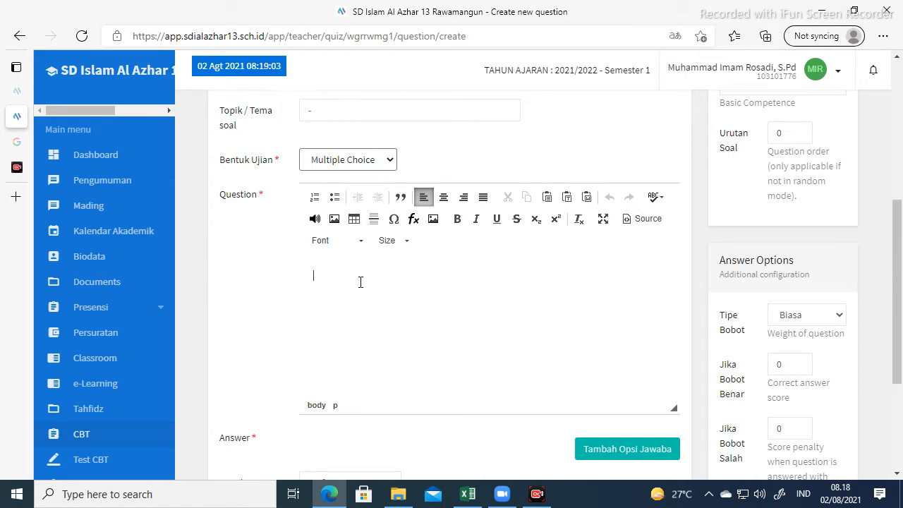
text(Perhatikan lambang pancasila di bawah ini!)
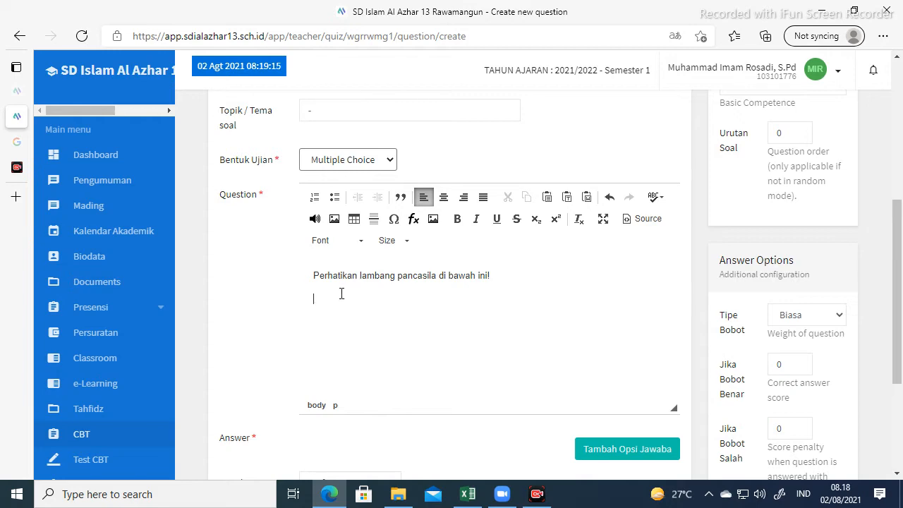
Search Google Images for 'gambar pancasila'.
click(22, 142)
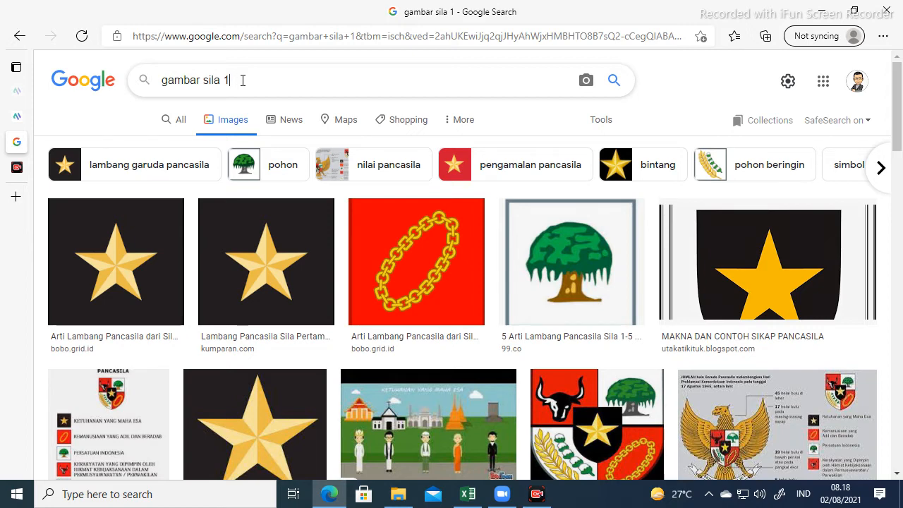
key(BackSpace)
key(BackSpace)
key(BackSpace)
key(BackSpace)
key(BackSpace)
key(BackSpace)
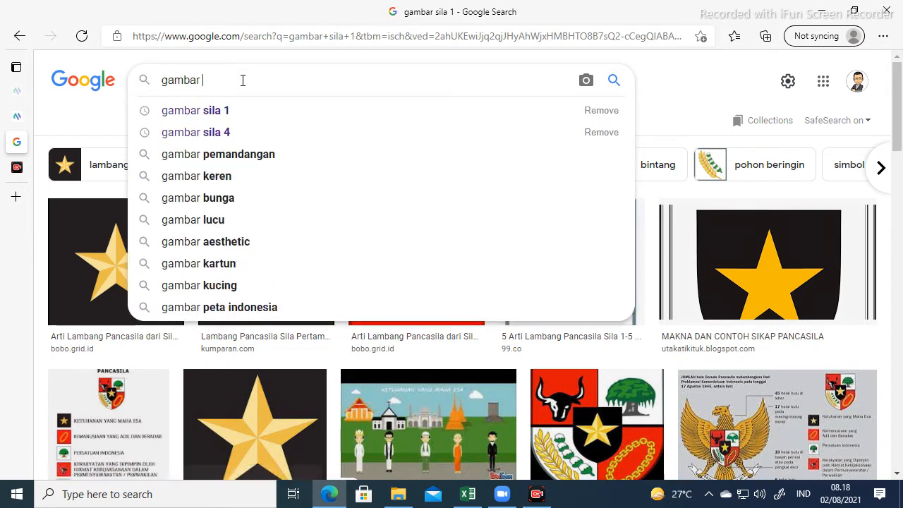
text(pandasila)
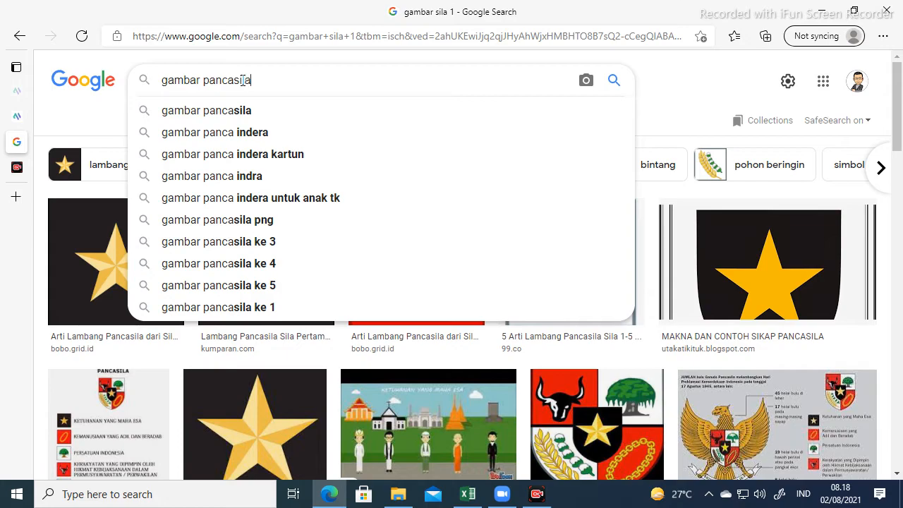
key(Return)
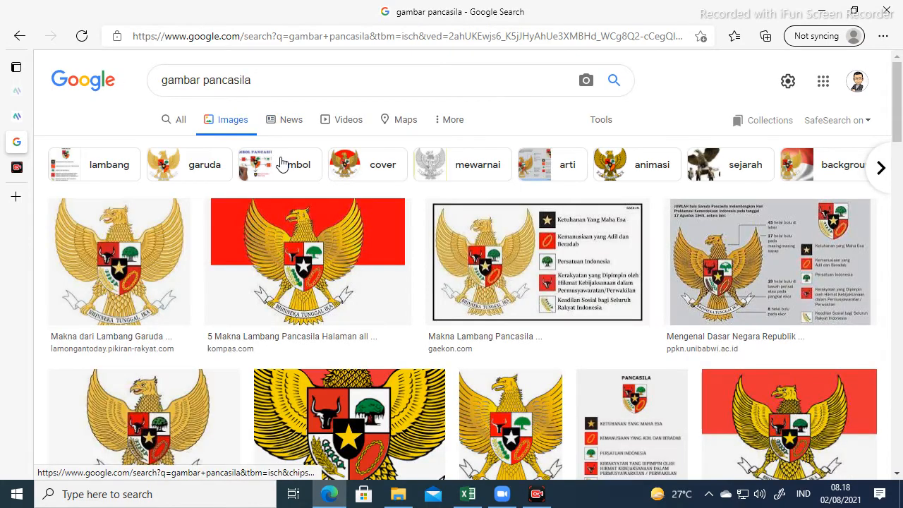
scroll(281, 164, down, 4)
scroll(281, 164, down, 10)
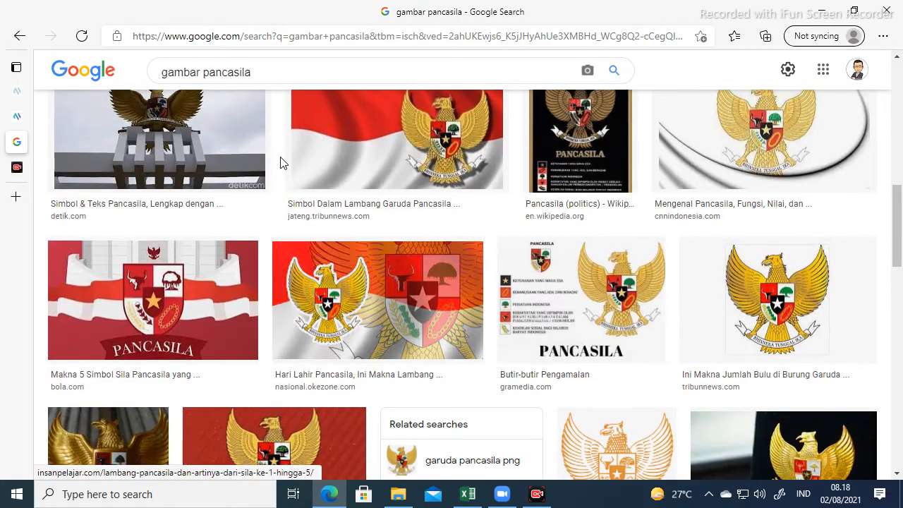
scroll(280, 164, up, 10)
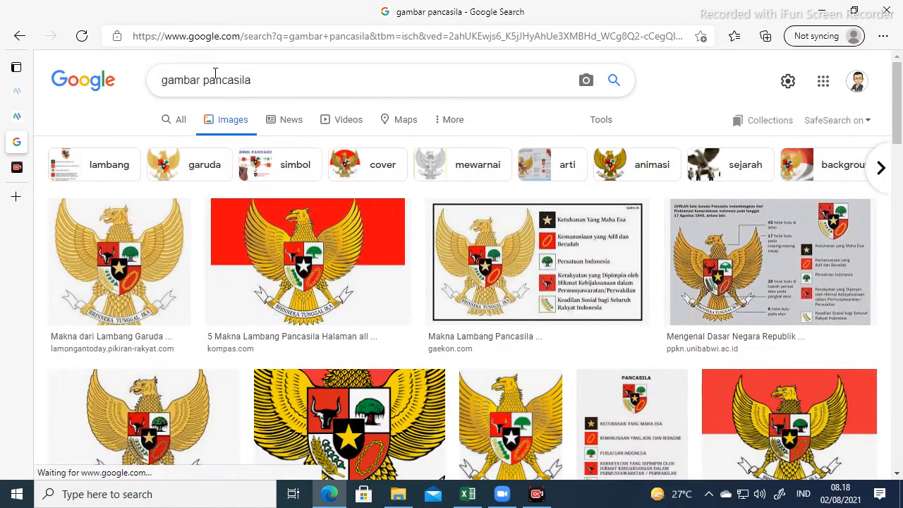
Refine the search to 'LAMBANG pancasila' and copy the kumparan shield image.
drag(200, 79, 169, 78)
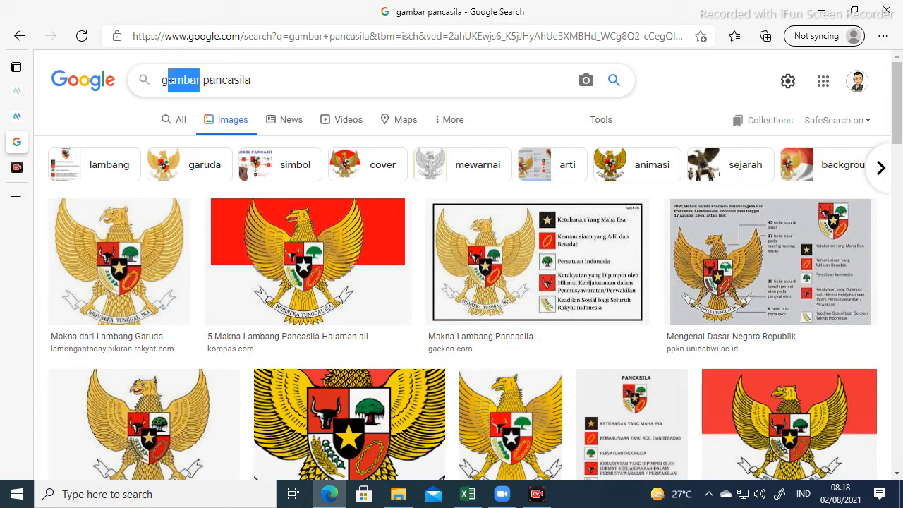
text(amnbaNGA)
key(BackSpace)
key(BackSpace)
key(BackSpace)
key(BackSpace)
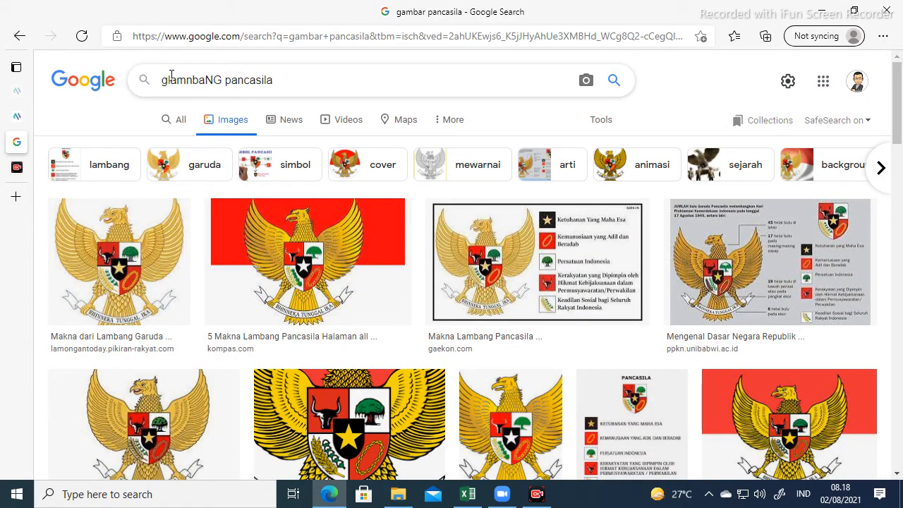
key(BackSpace)
key(BackSpace)
key(BackSpace)
key(BackSpace)
key(BackSpace)
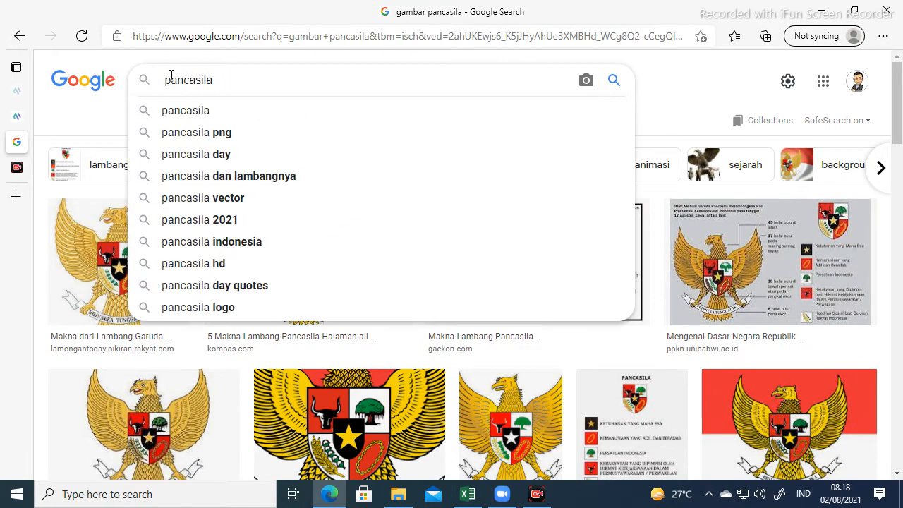
text(LAMBANG)
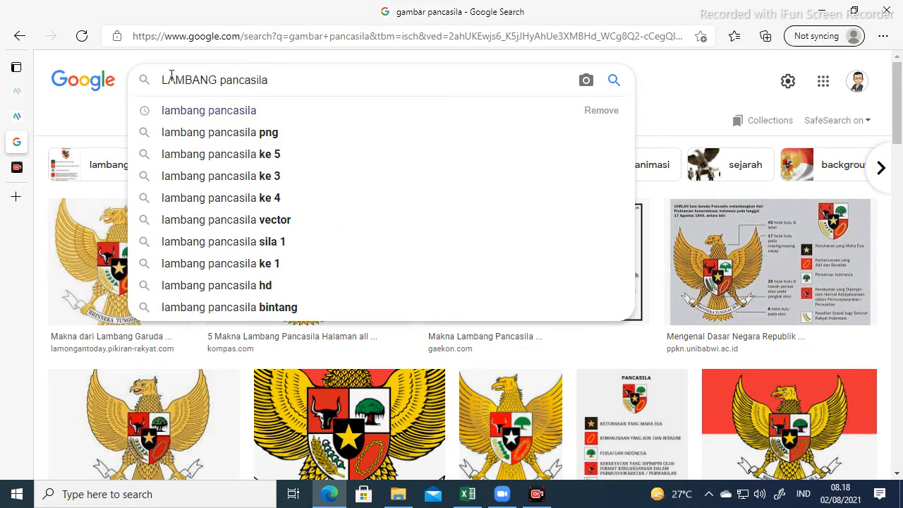
key(Return)
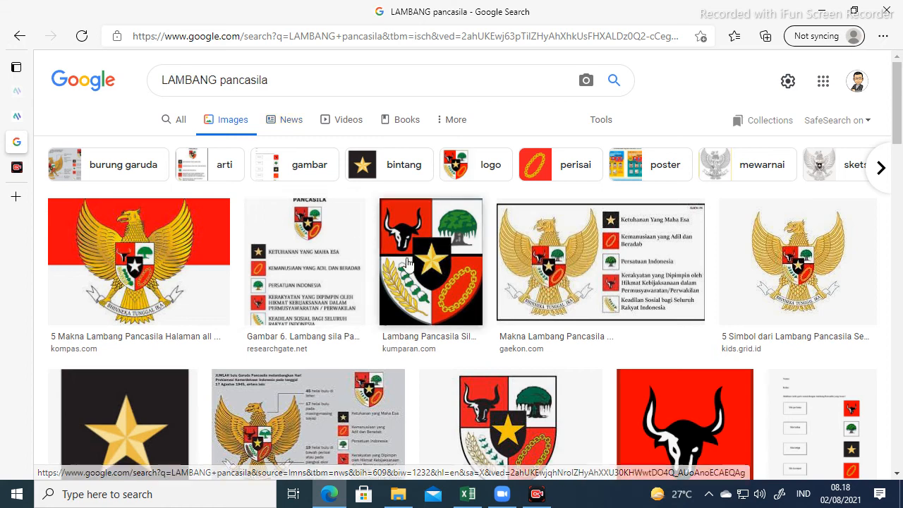
right_click(428, 256)
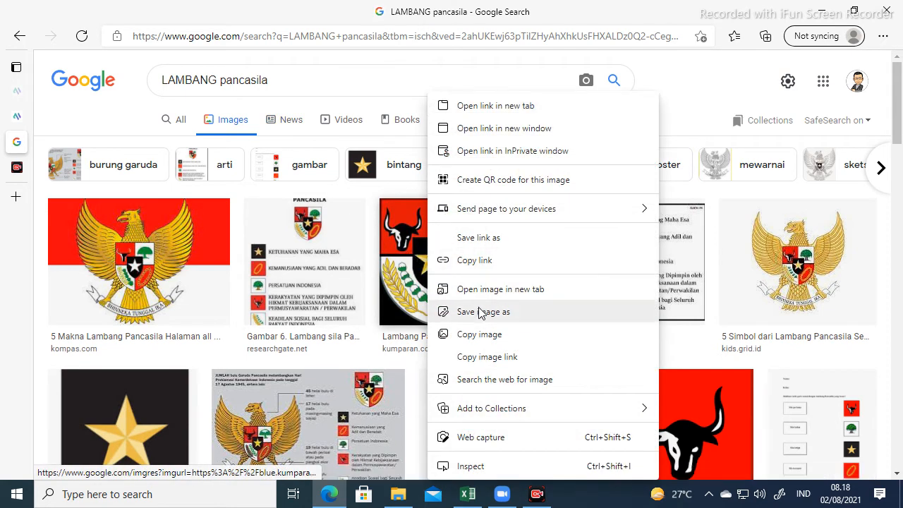
click(476, 335)
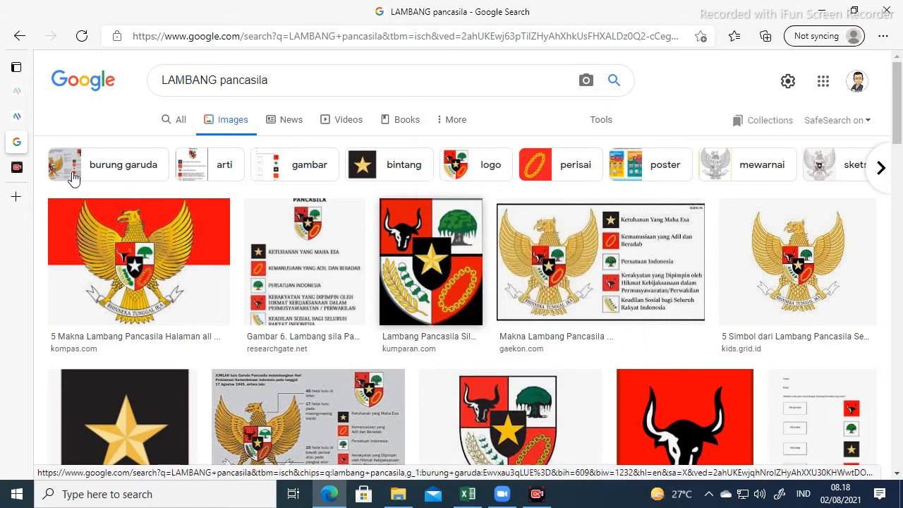
click(16, 115)
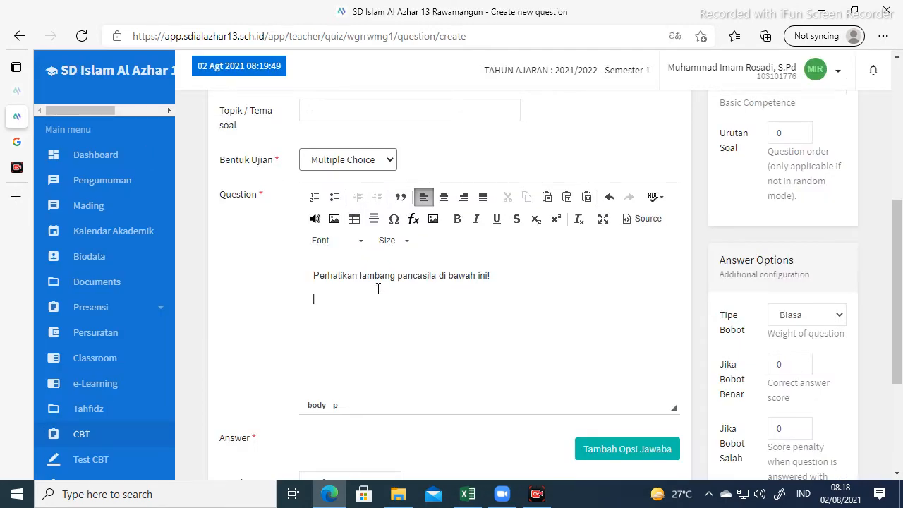
Paste the shield image into the question and add the line 'Bunyi sancasila yang sesuai dengan gambangnya adalah'.
scroll(379, 289, down, 1)
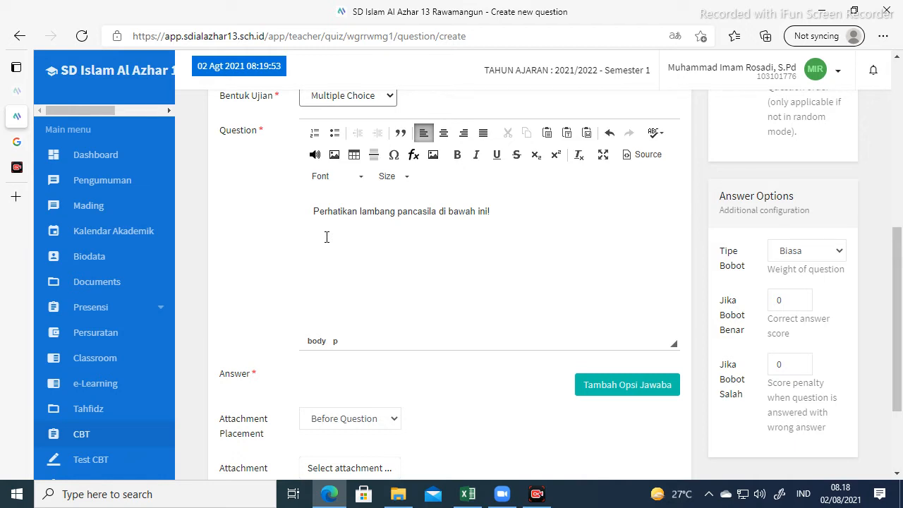
click(327, 236)
key(ctrl+v)
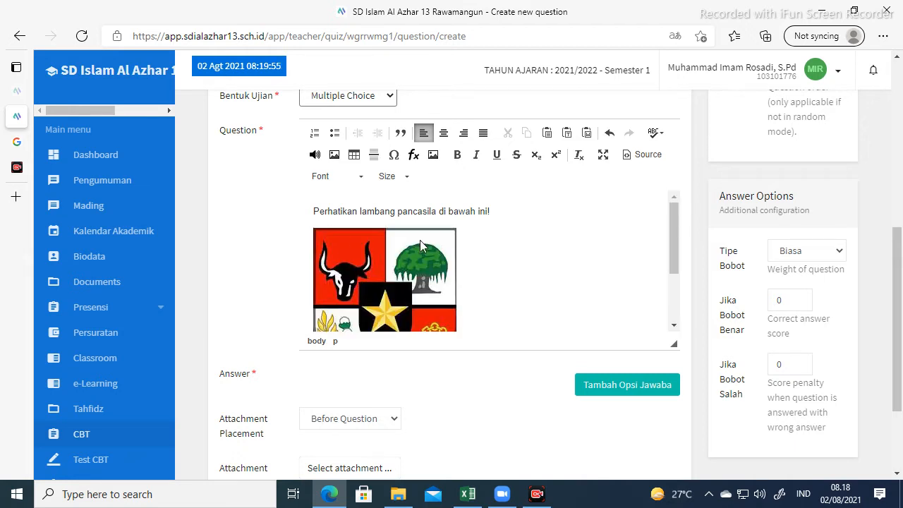
scroll(473, 286, down, 3)
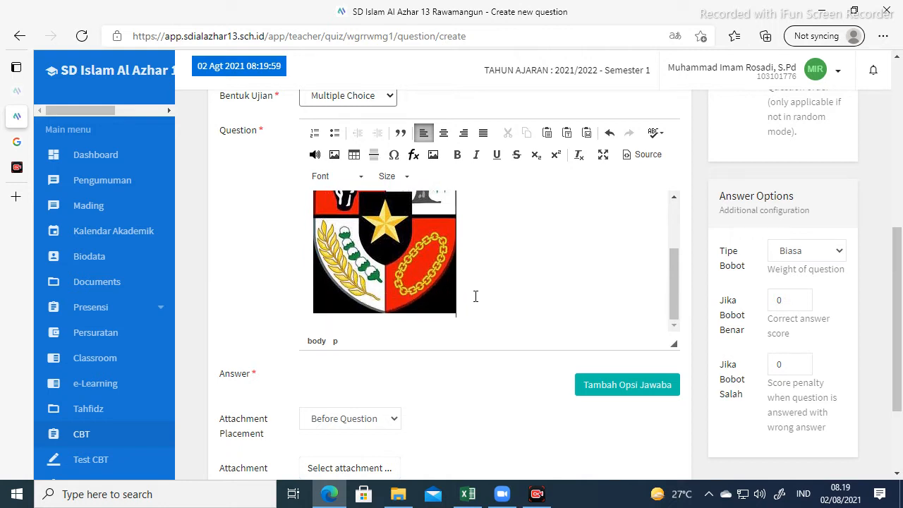
key(Return)
scroll(339, 321, down, 1)
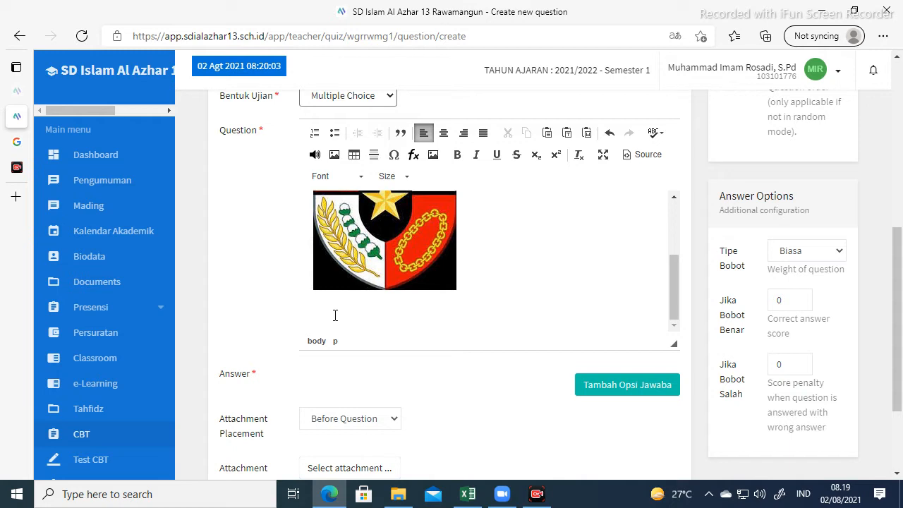
text(Bunyi s)
text(ancasi)
text(la yang sesua)
text(i d)
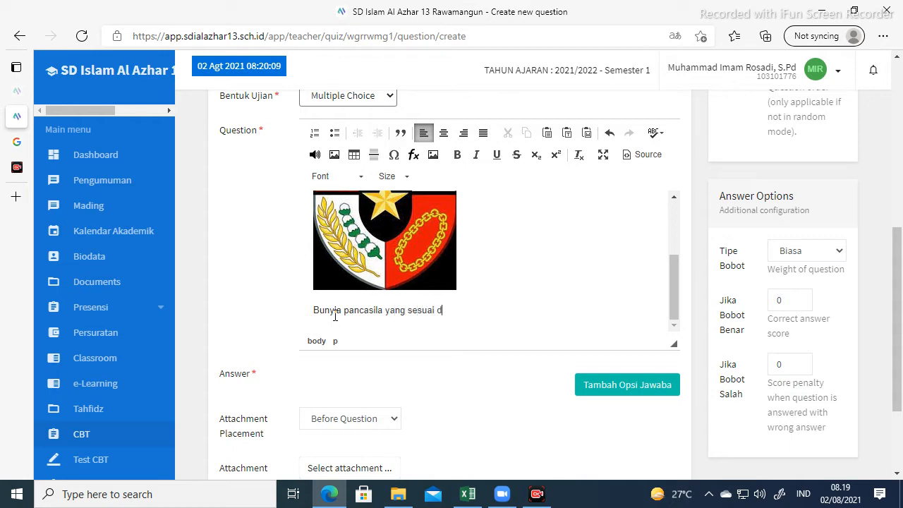
text(engan gambangny)
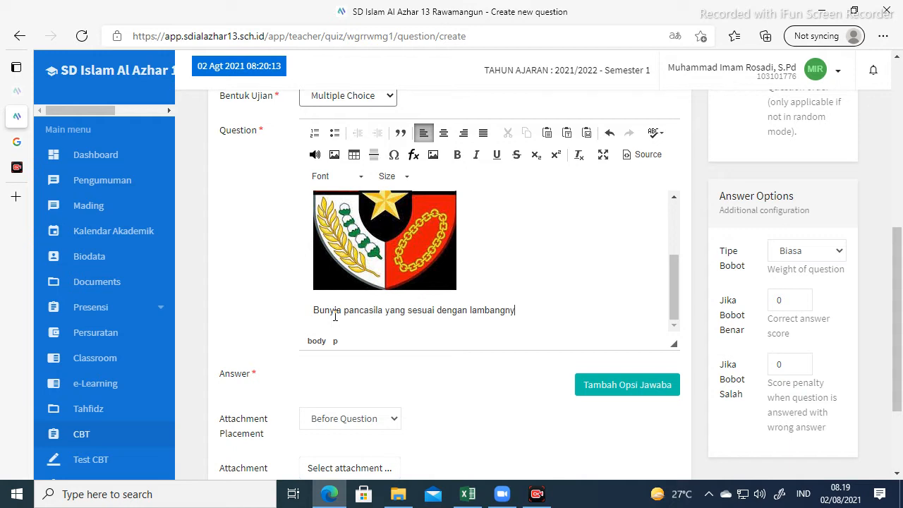
text(a adalah ....)
Add answer option A reading 'Ketuhanan yang Maha Esa'.
scroll(393, 299, down, 1)
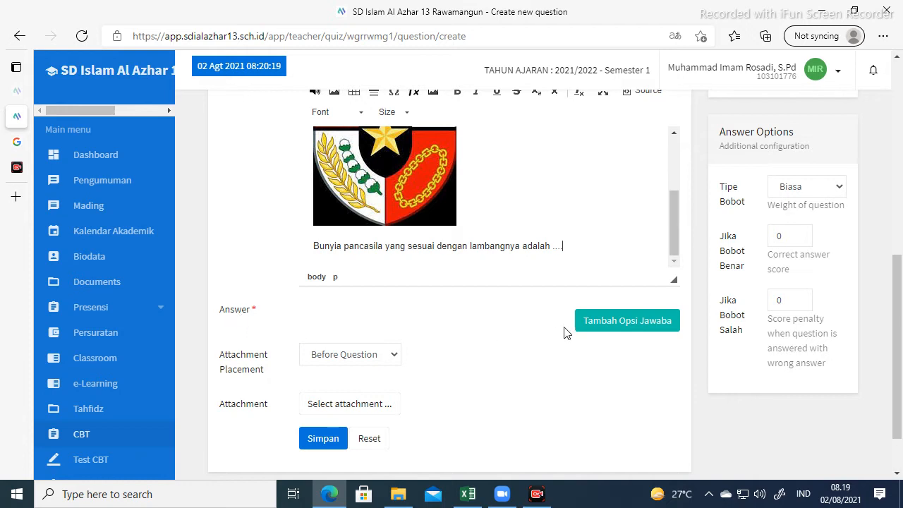
click(613, 323)
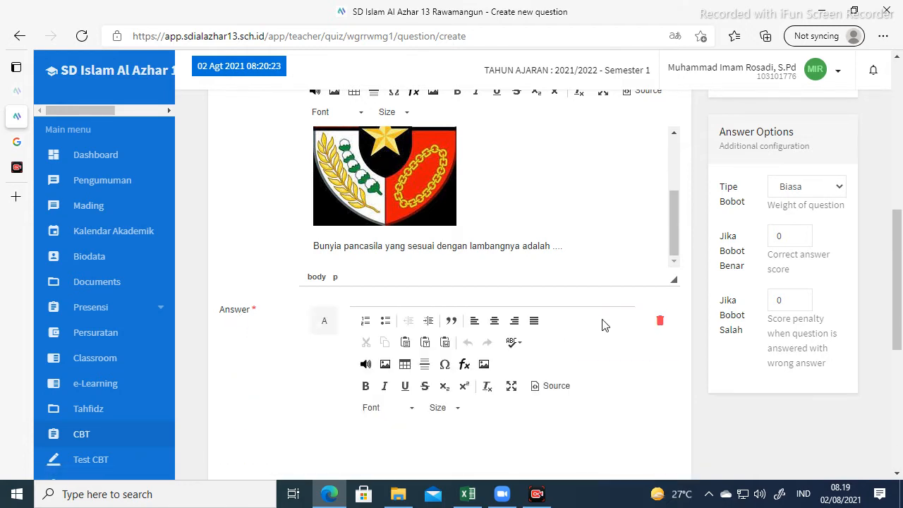
scroll(581, 294, down, 3)
click(451, 259)
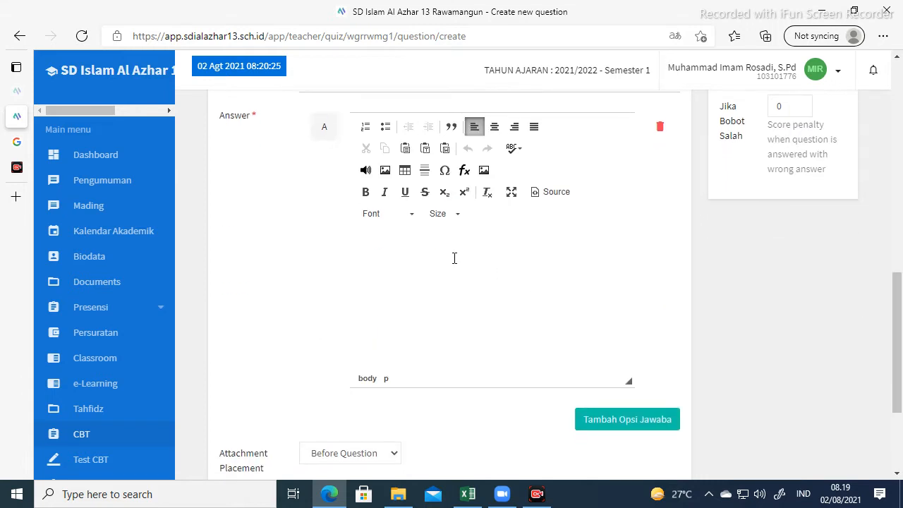
text(Ketuaha)
key(BackSpace)
key(BackSpace)
key(BackSpace)
text(hanan yang Maha )
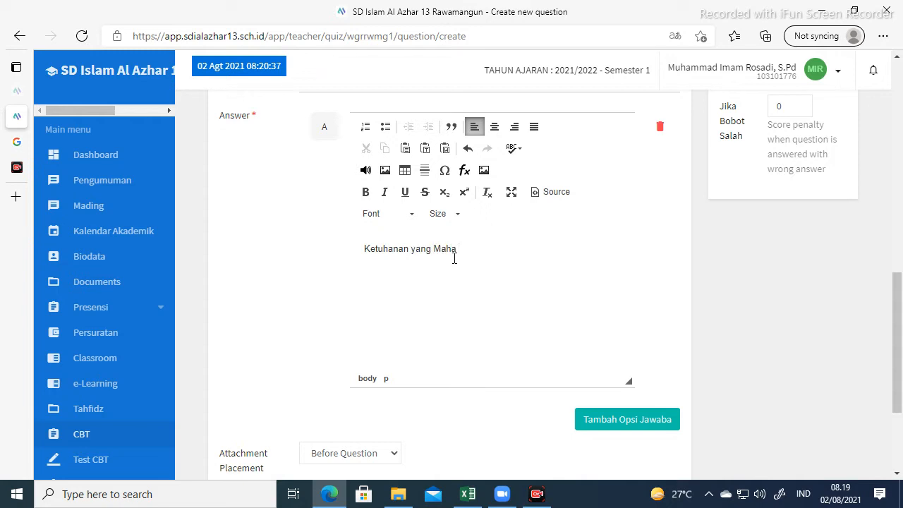
text(Esa)
Search Google Images for 'gambar sila 2' and copy a chain emblem image.
mouse_move(16, 141)
click(95, 141)
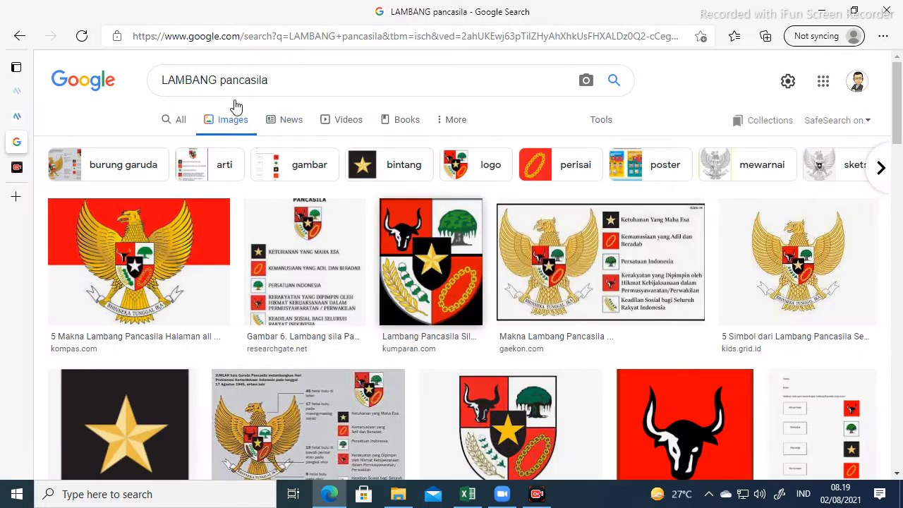
drag(272, 79, 159, 82)
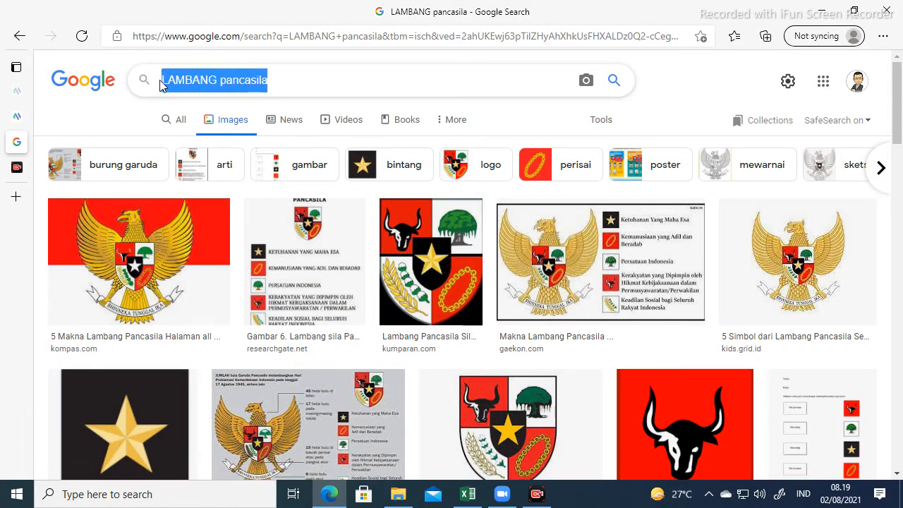
text(gambar)
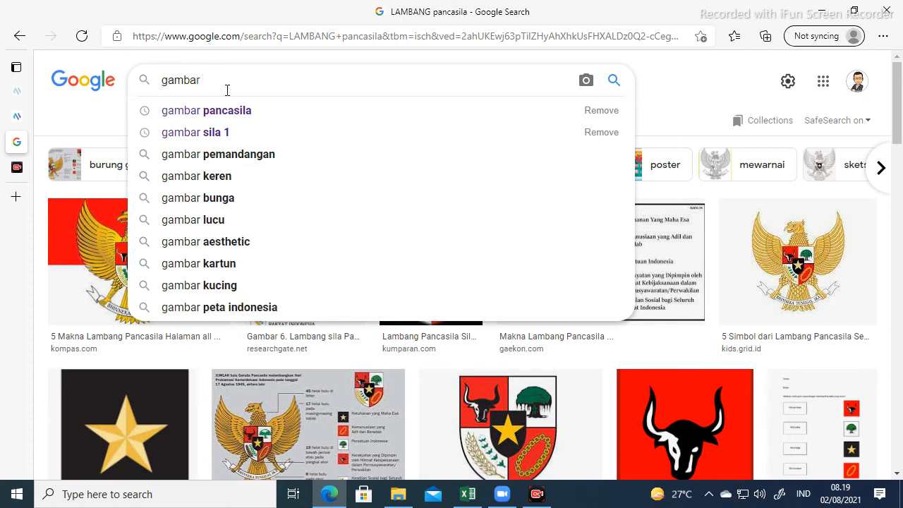
text( sil)
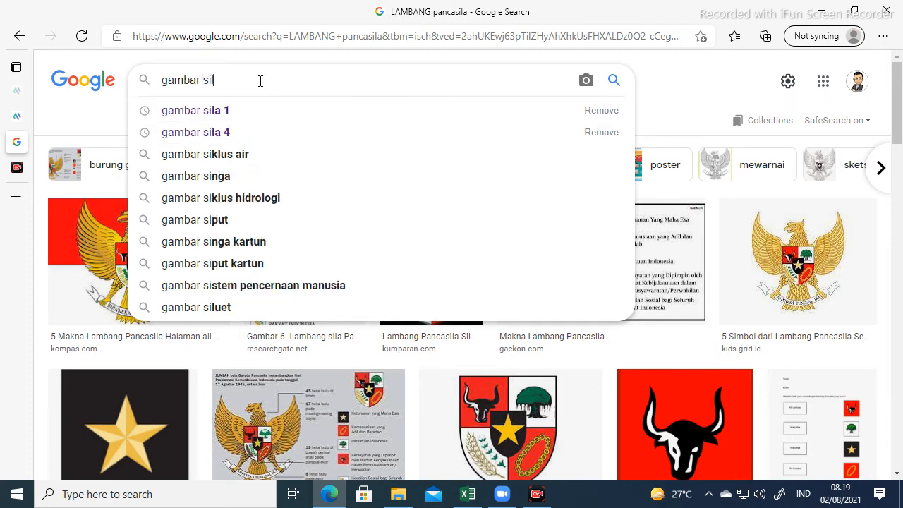
text(a 2)
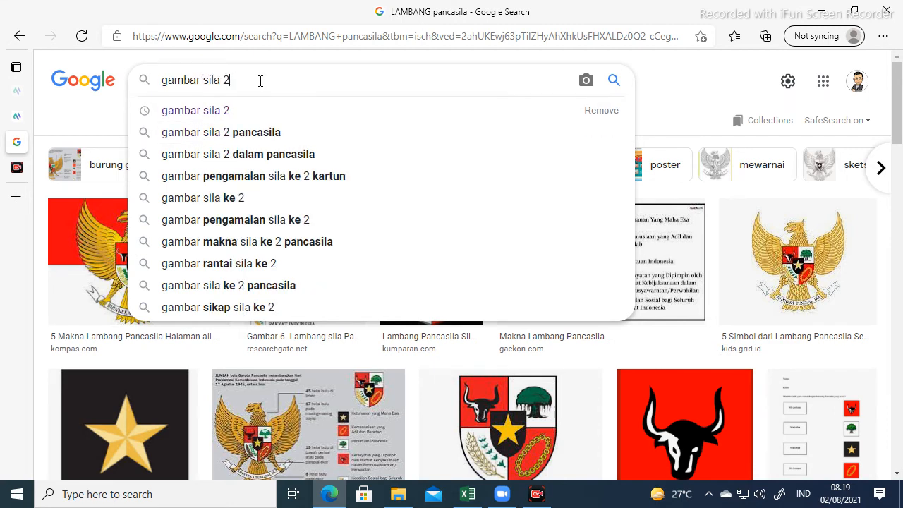
key(Return)
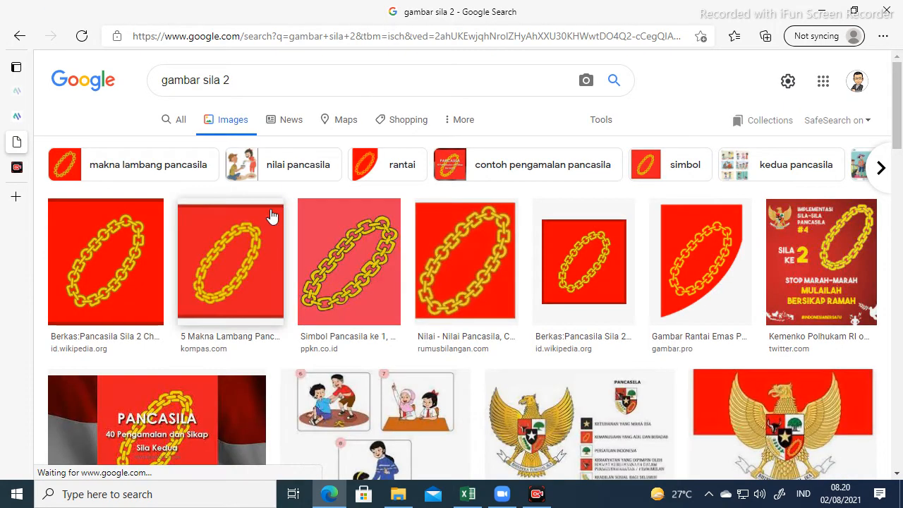
right_click(222, 262)
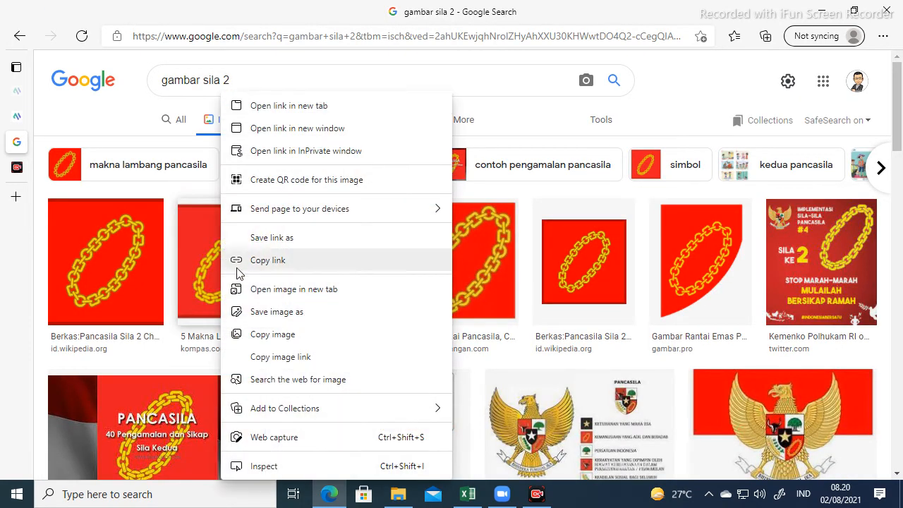
click(273, 335)
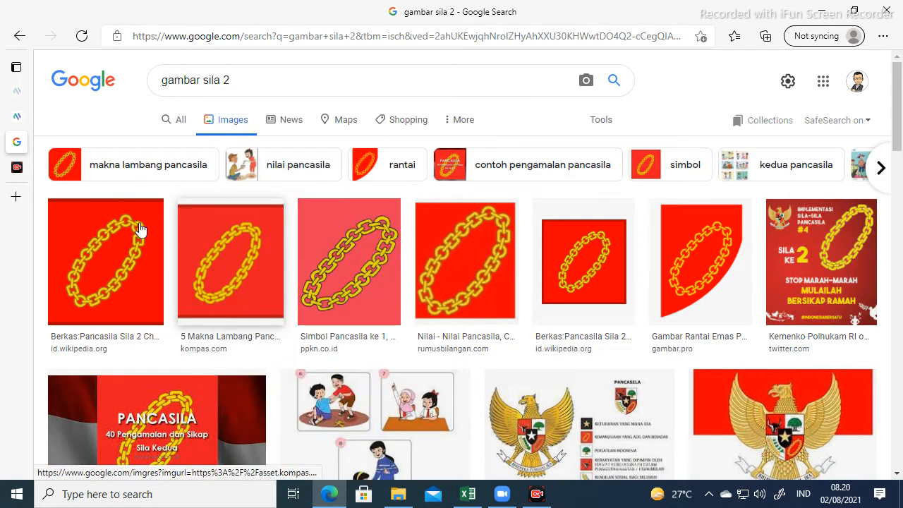
click(16, 117)
Paste the chain emblem below answer A's text.
click(392, 278)
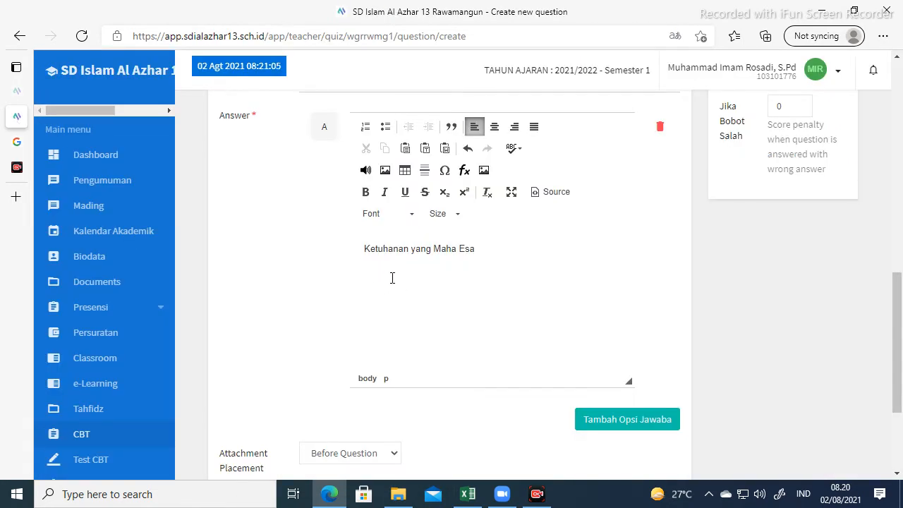
key(ctrl+v)
scroll(589, 283, down, 1)
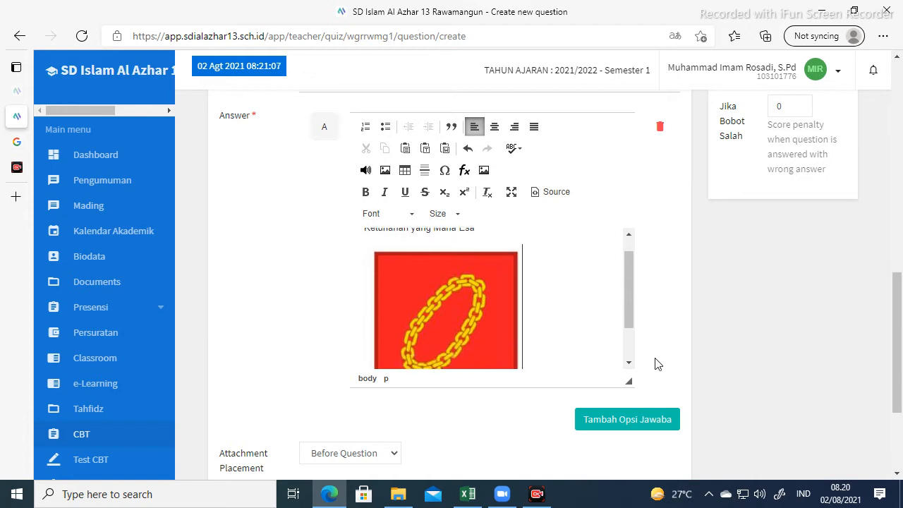
scroll(631, 397, down, 1)
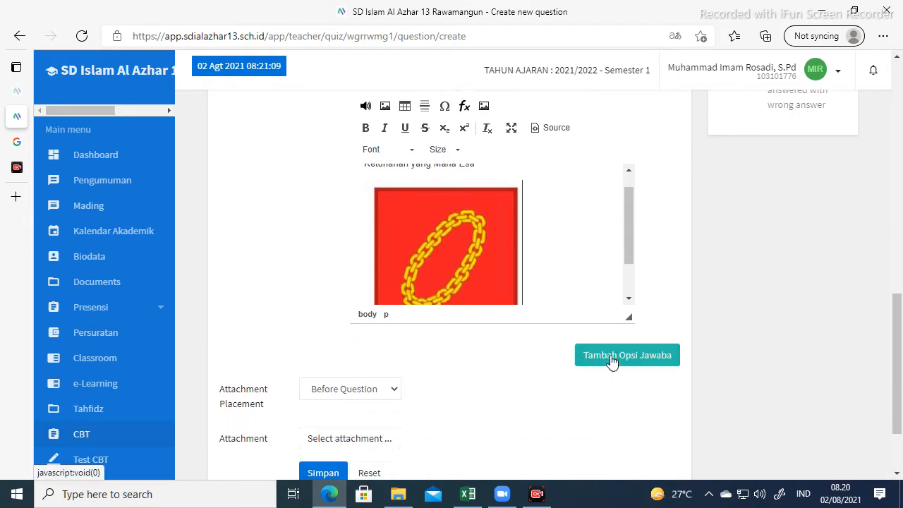
Add answer option B reading 'Kemanusiaan yang adil dan beradab'.
click(611, 356)
scroll(502, 363, down, 2)
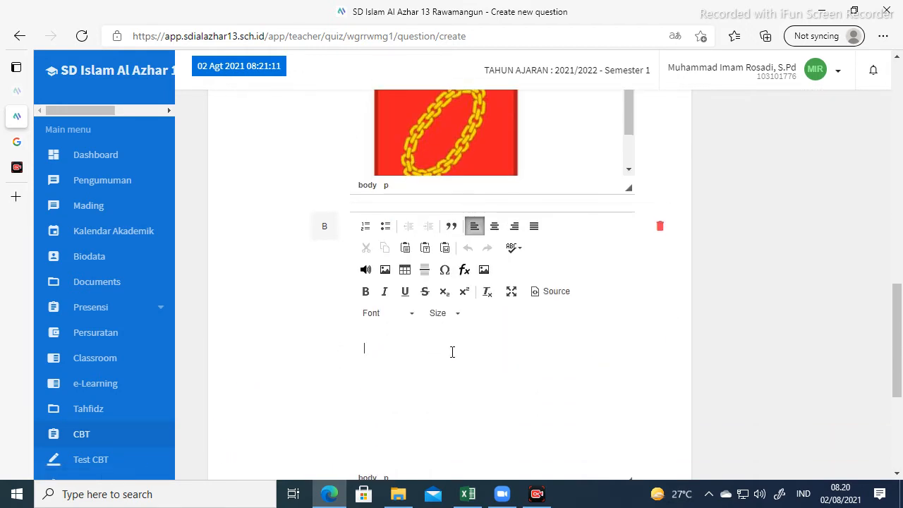
text(Kemanusiaan yang adil dan beradab)
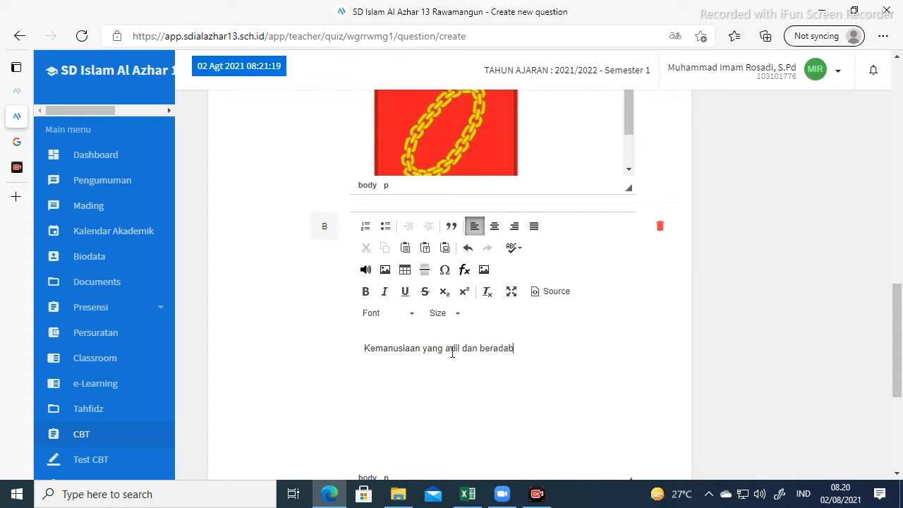
scroll(452, 351, down, 2)
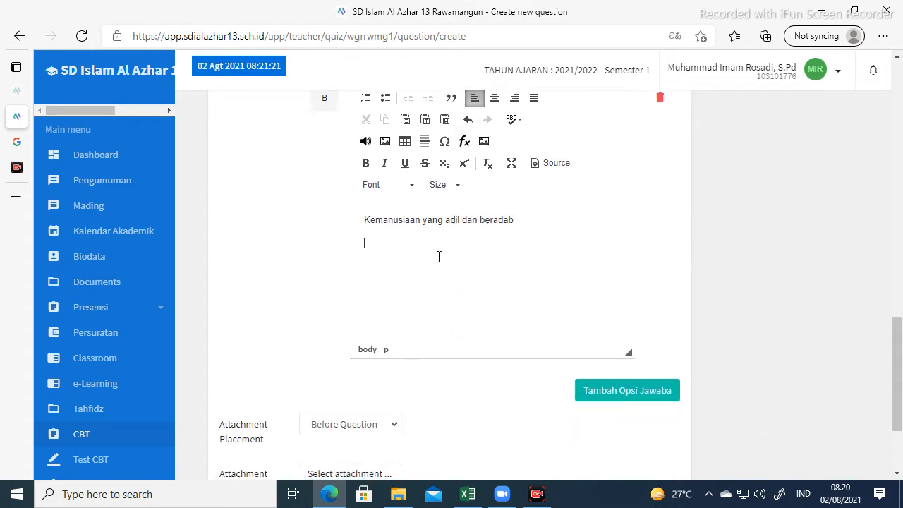
Change the image search to 'gambar sila 4' and copy the first bull's-head emblem.
click(33, 141)
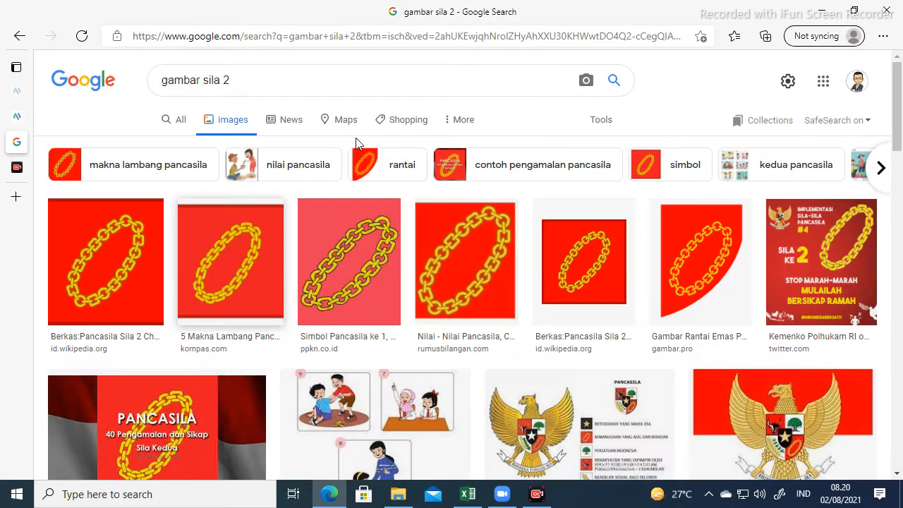
click(249, 80)
key(BackSpace)
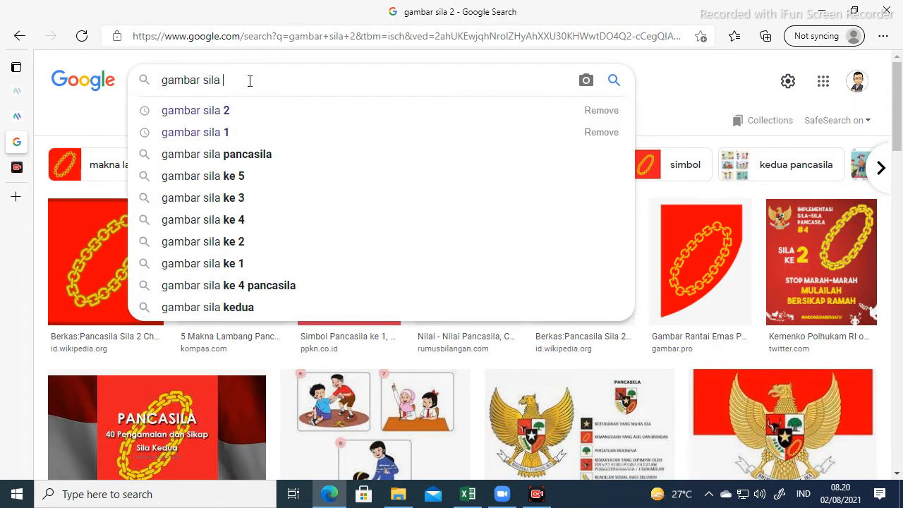
text(4)
key(Return)
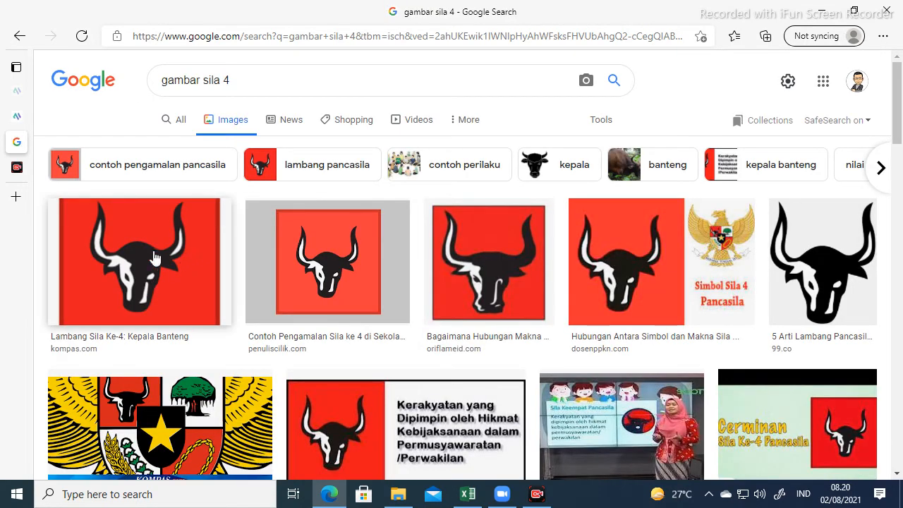
right_click(149, 259)
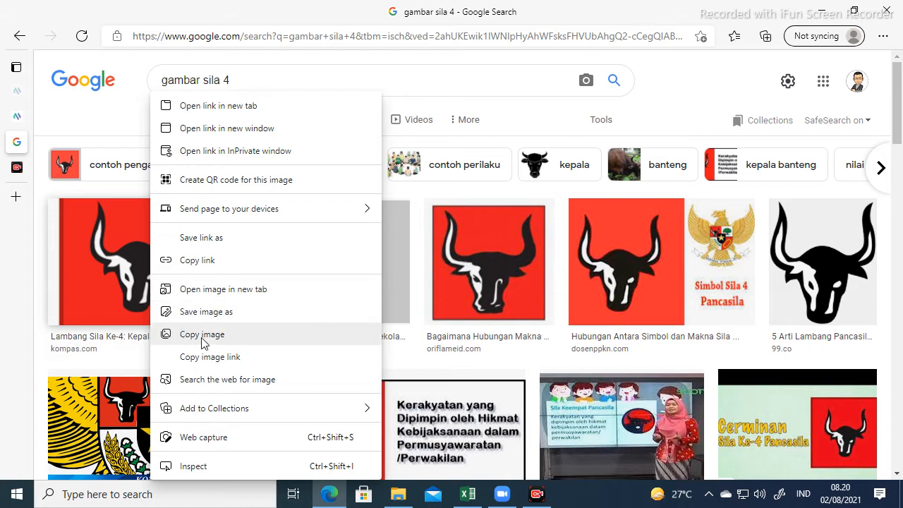
click(275, 336)
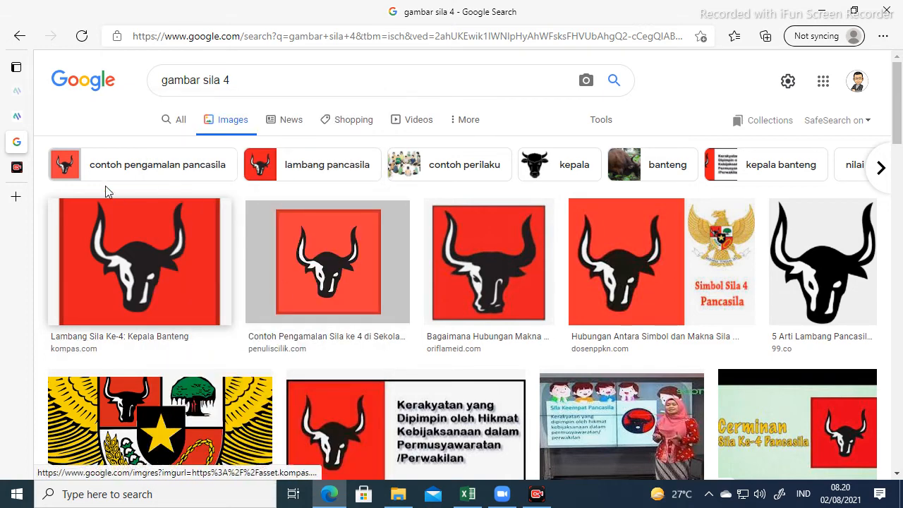
click(17, 116)
Paste the bull's-head emblem under option B's text.
scroll(358, 255, down, 1)
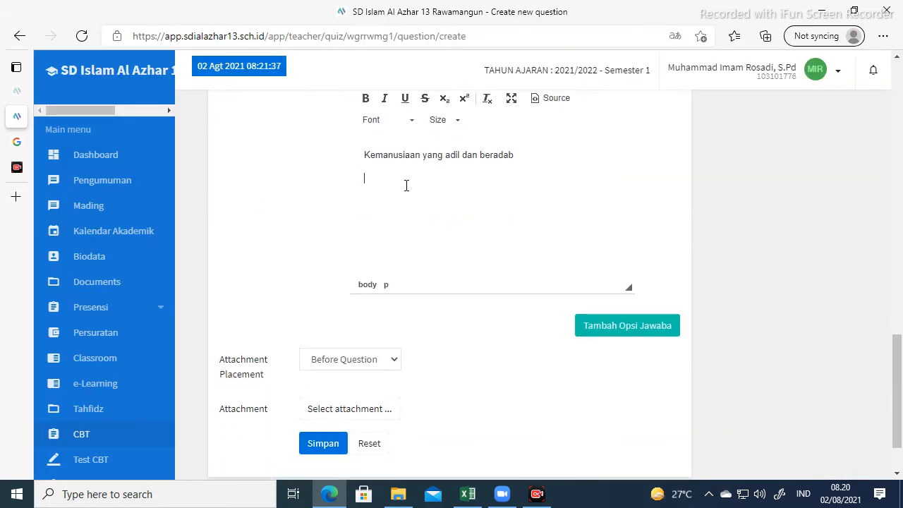
scroll(400, 204, up, 1)
key(ctrl+v)
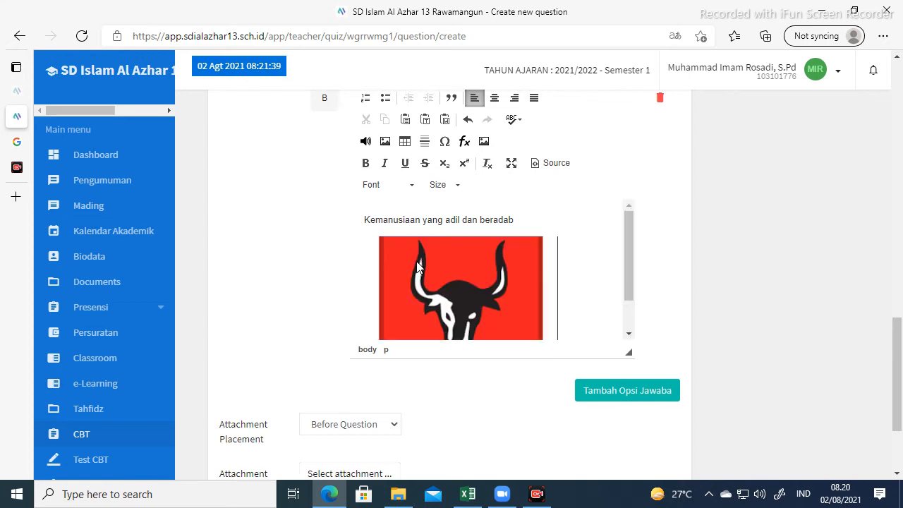
Add answer option C reading 'Persatuan Indonesia'.
scroll(635, 297, down, 1)
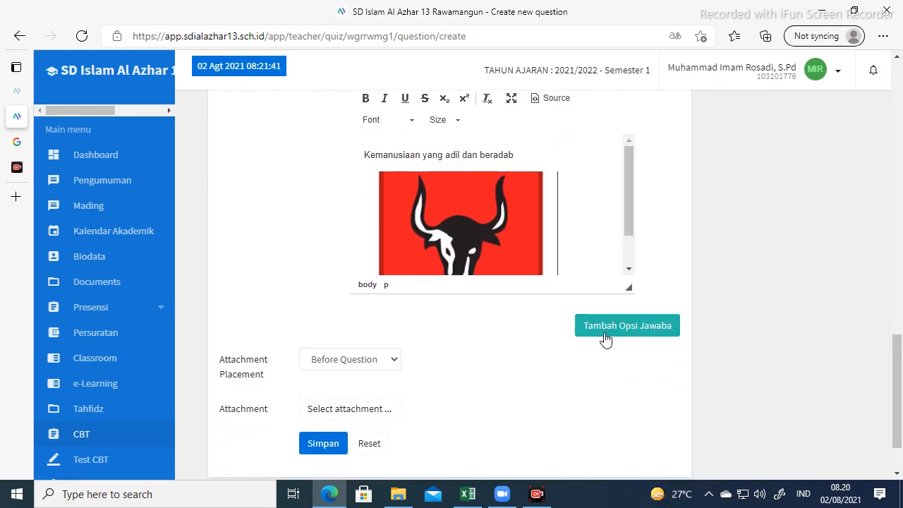
click(605, 334)
scroll(449, 353, down, 2)
click(431, 325)
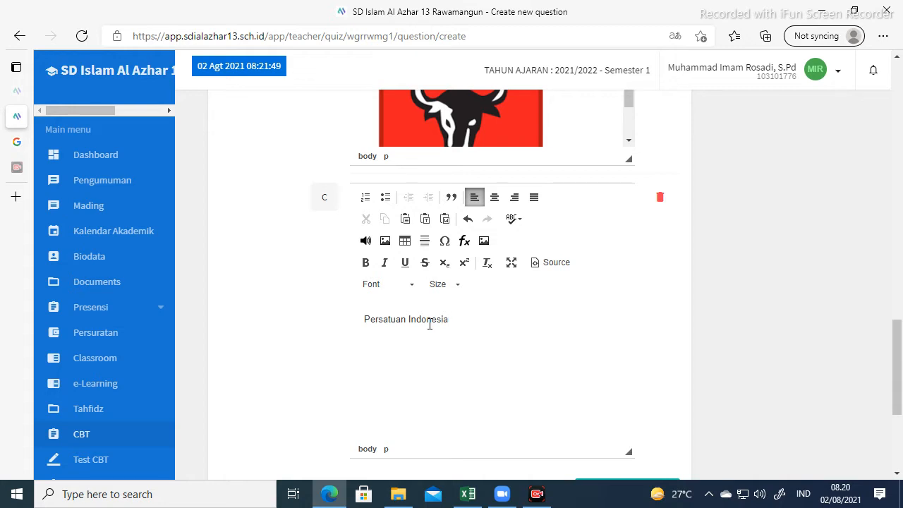
scroll(434, 321, down, 1)
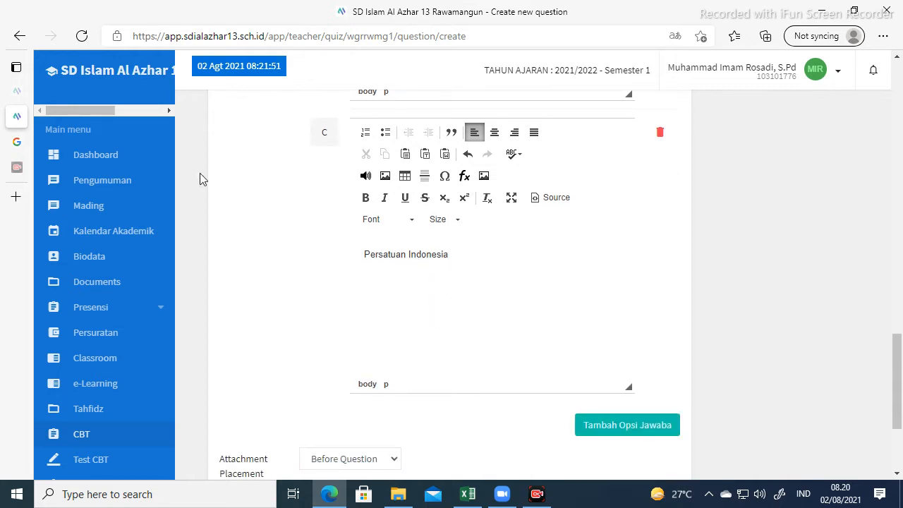
Change the Google Images search to 'gambar sila 5'.
click(17, 142)
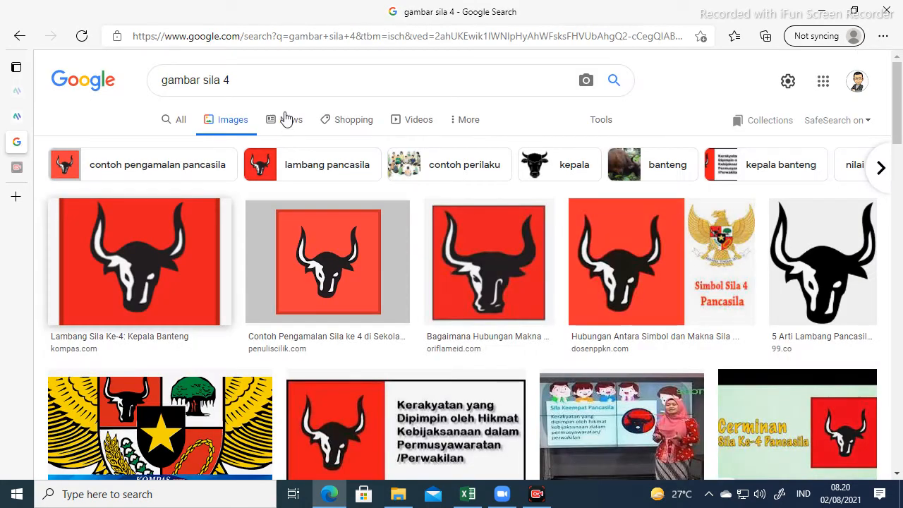
click(252, 80)
key(BackSpace)
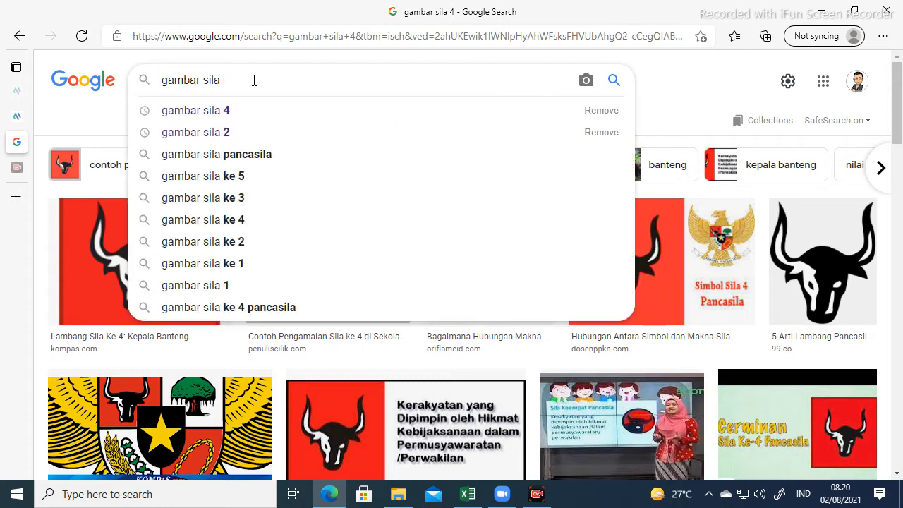
text(5)
key(Return)
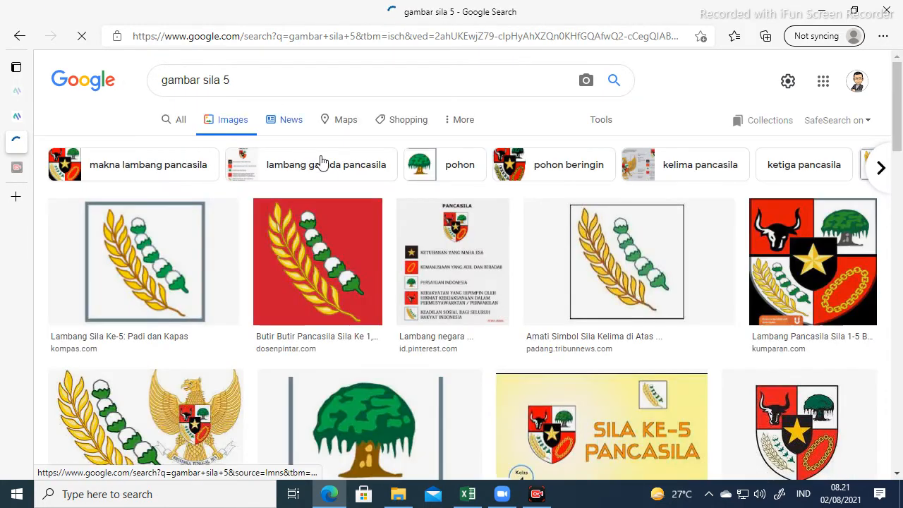
Copy the first rice-and-cotton emblem image and return to the quiz page.
right_click(127, 260)
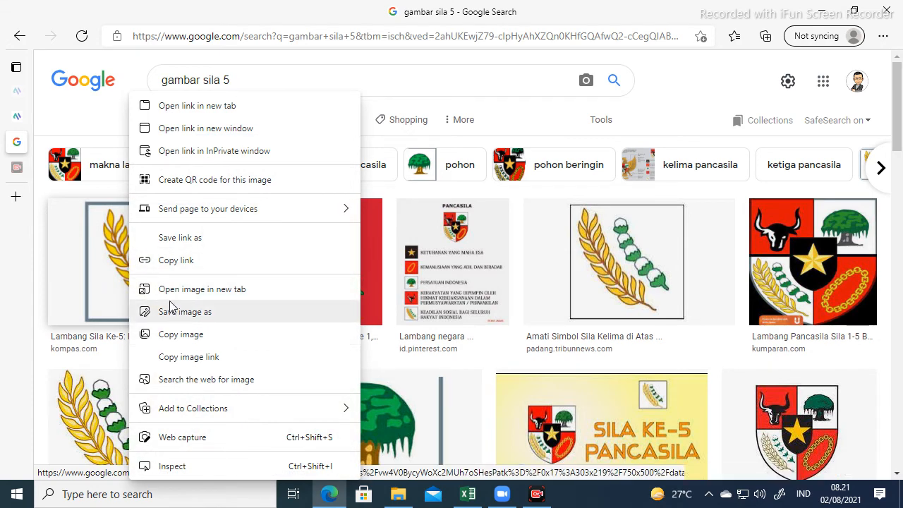
click(189, 340)
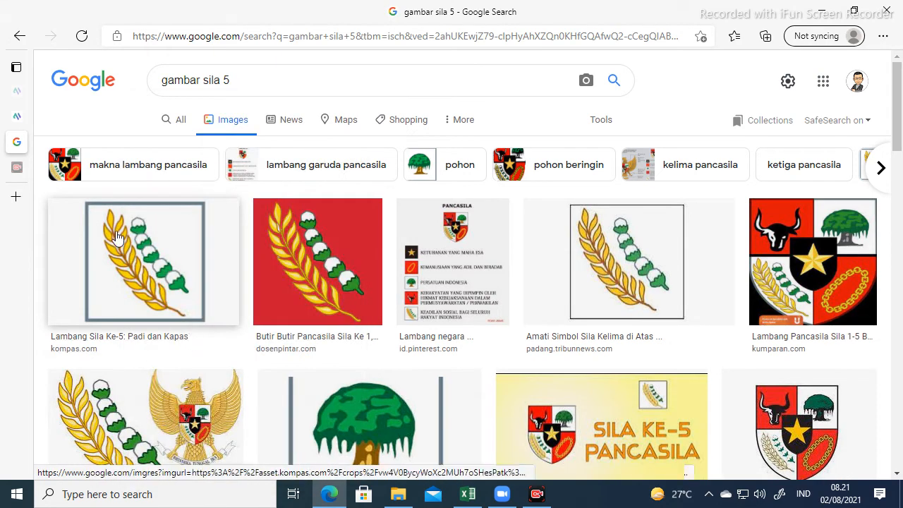
click(22, 120)
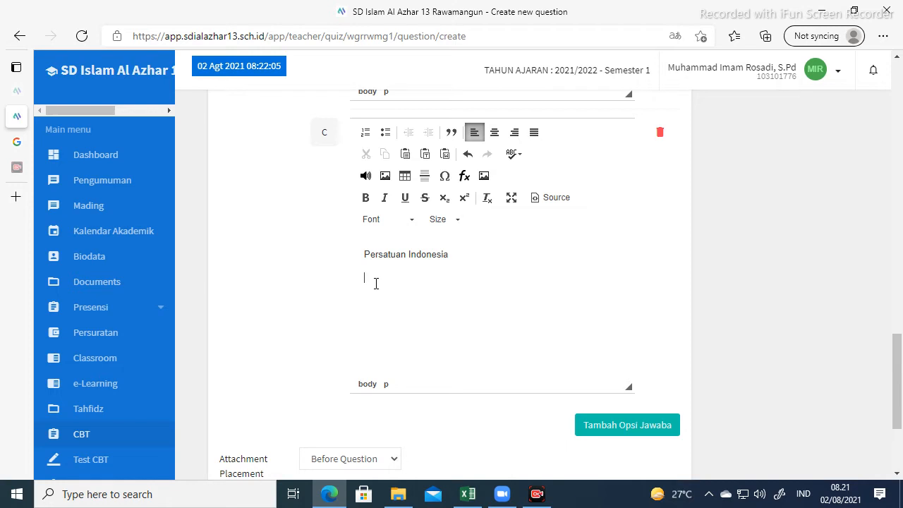
Paste the rice-and-cotton emblem into option C and add option D starting 'Keadilantan yang'.
key(ctrl+v)
scroll(631, 314, down, 3)
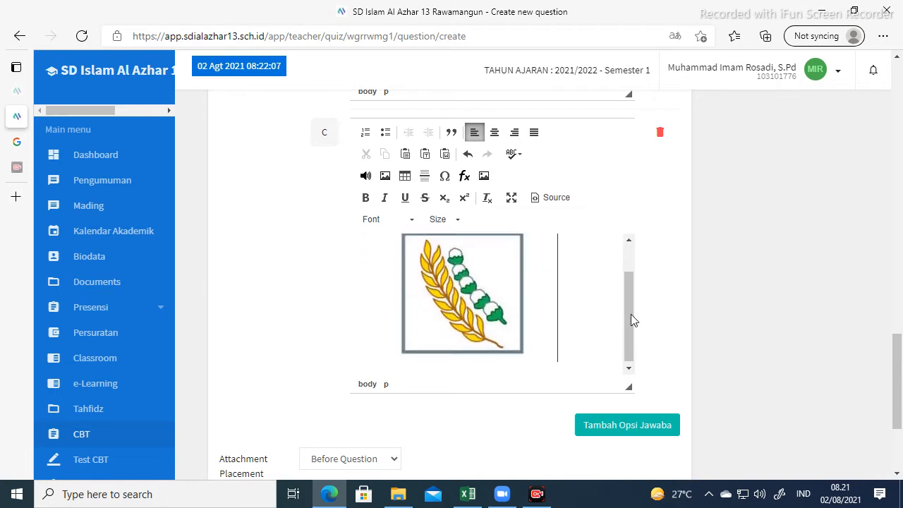
click(611, 434)
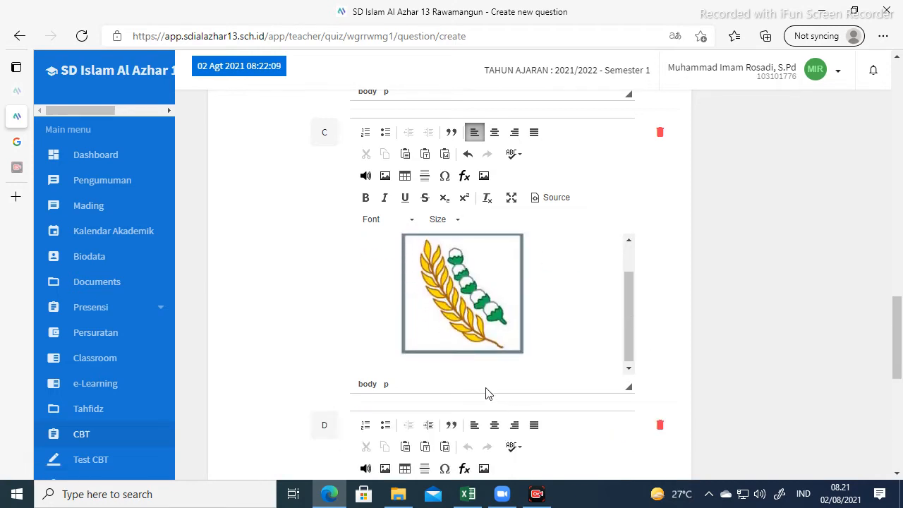
scroll(432, 326, down, 4)
click(428, 227)
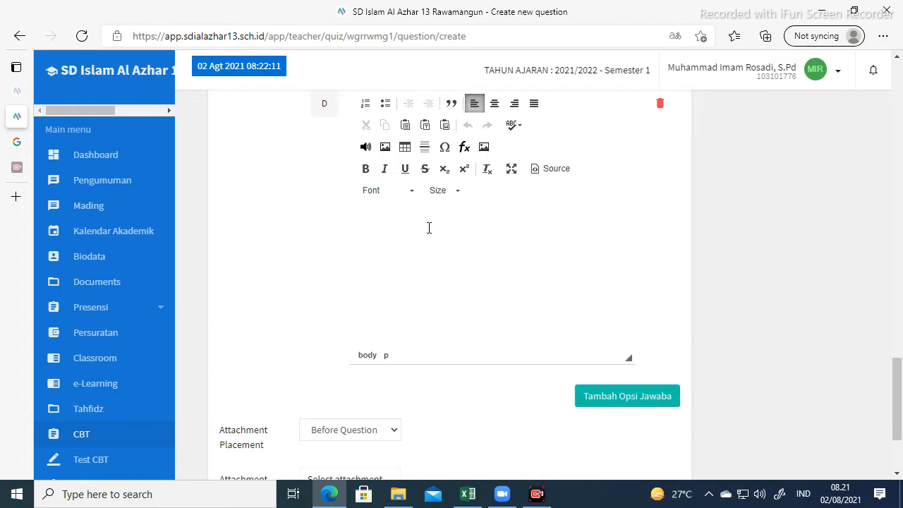
text(Keadilan)
text(tan yang)
scroll(498, 268, up, 10)
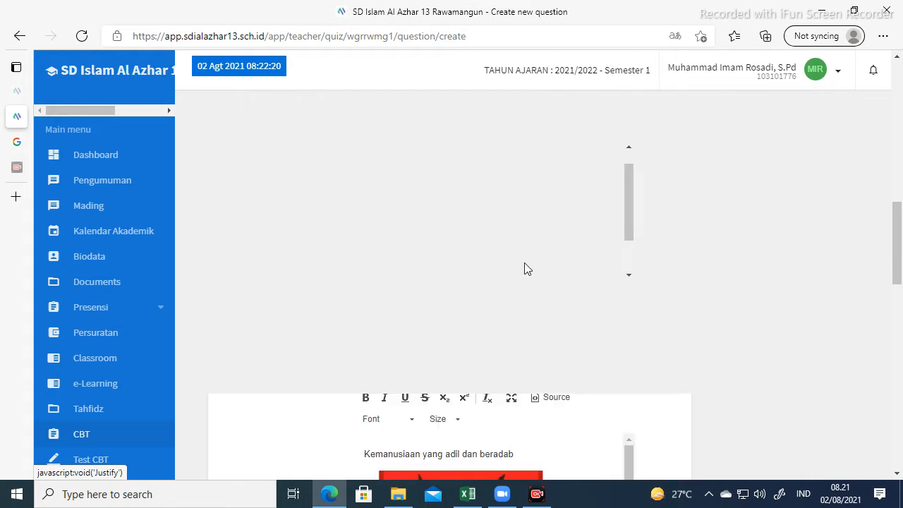
scroll(522, 276, down, 5)
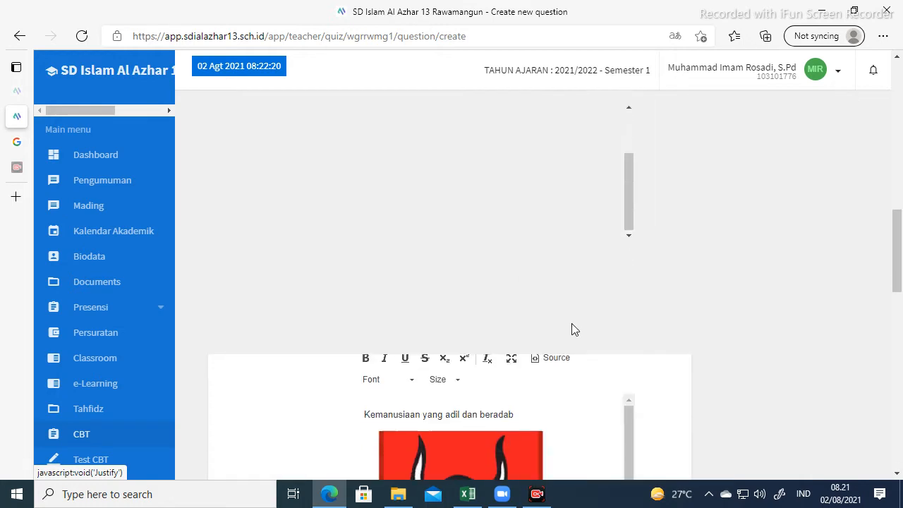
scroll(642, 327, down, 3)
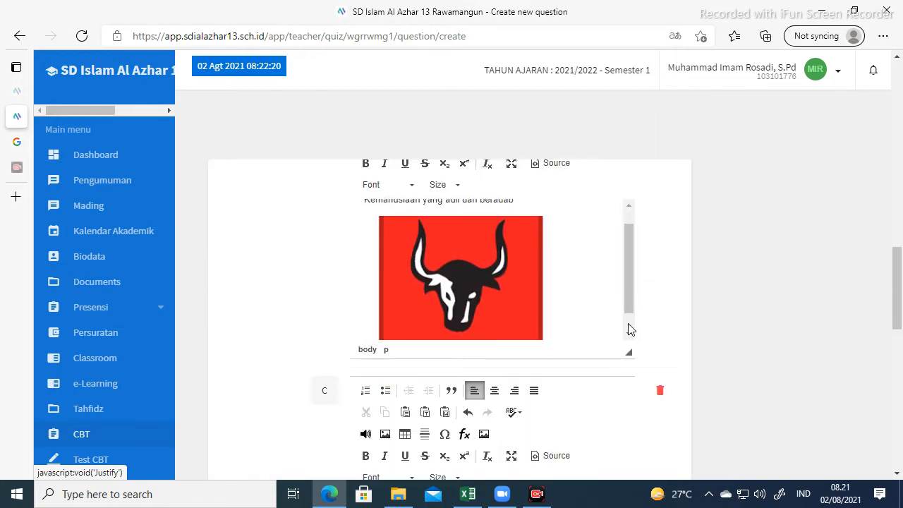
scroll(634, 328, down, 2)
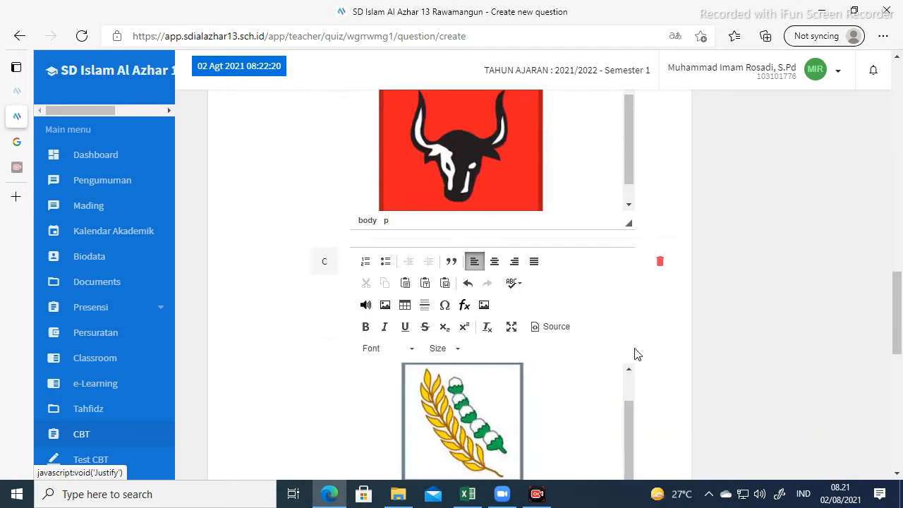
scroll(632, 353, down, 2)
scroll(627, 353, down, 4)
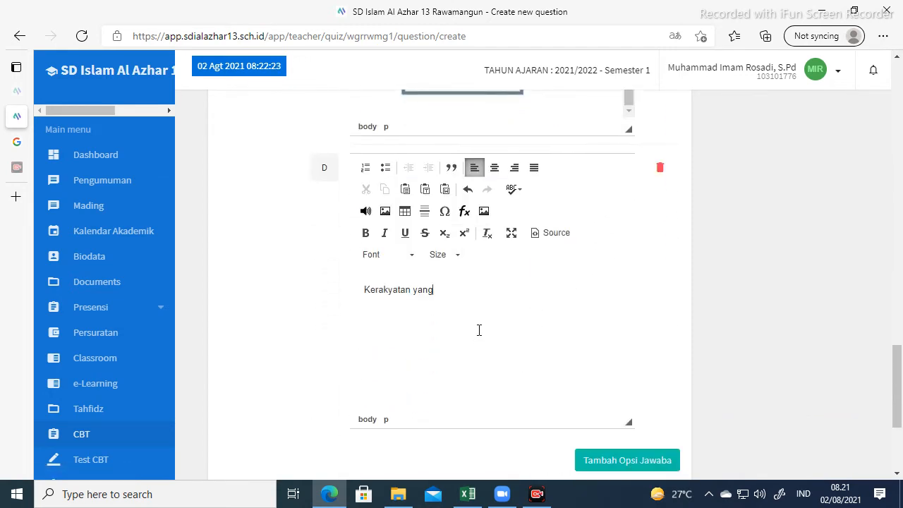
scroll(480, 326, up, 5)
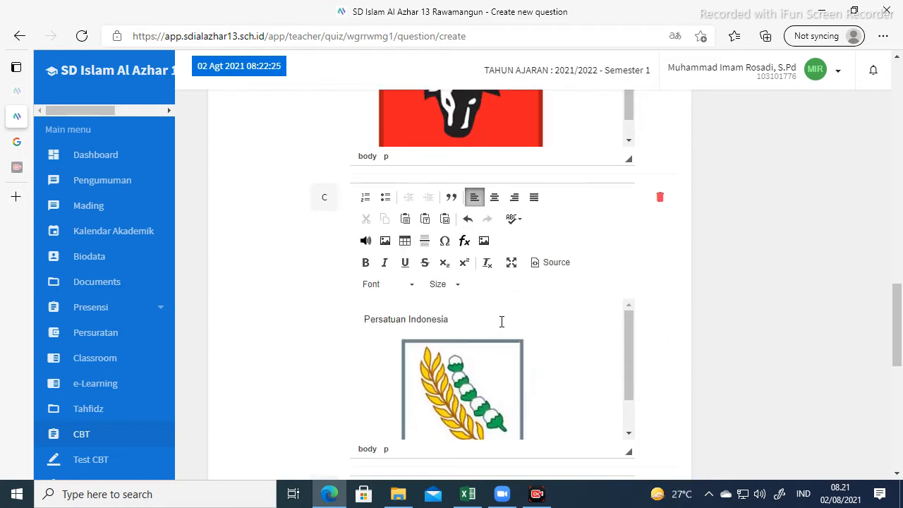
scroll(746, 306, up, 5)
scroll(746, 306, down, 2)
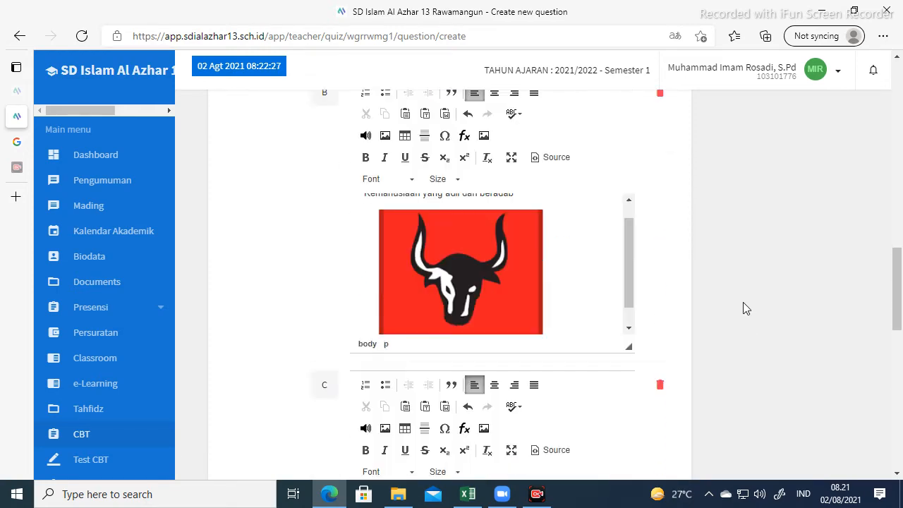
scroll(746, 309, down, 3)
scroll(745, 308, up, 9)
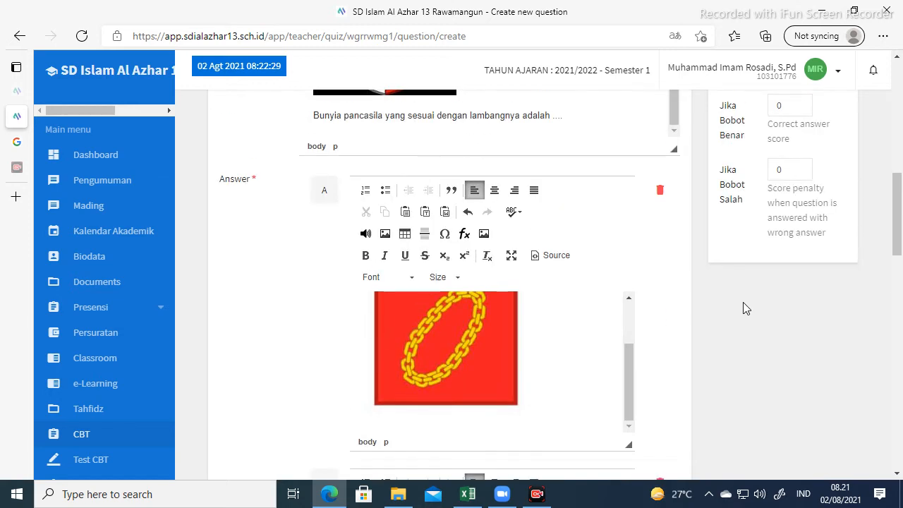
scroll(743, 302, up, 2)
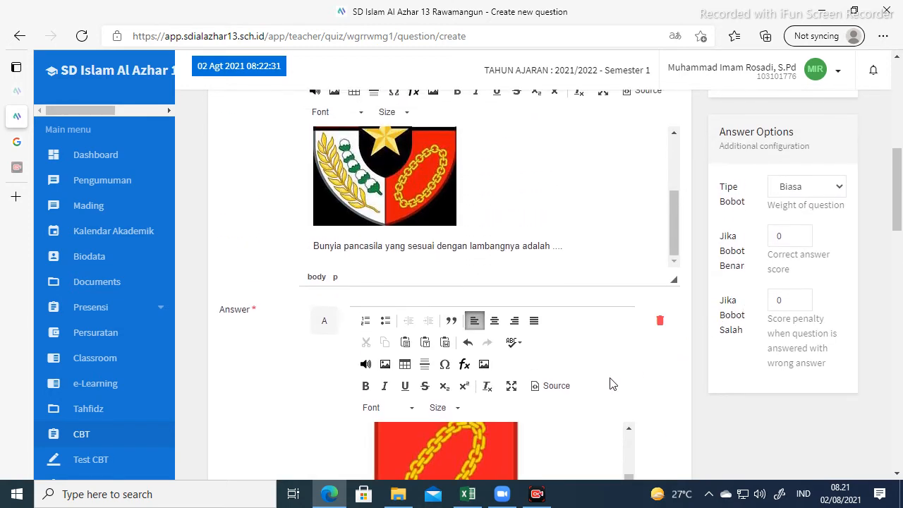
scroll(612, 385, up, 1)
scroll(595, 375, down, 5)
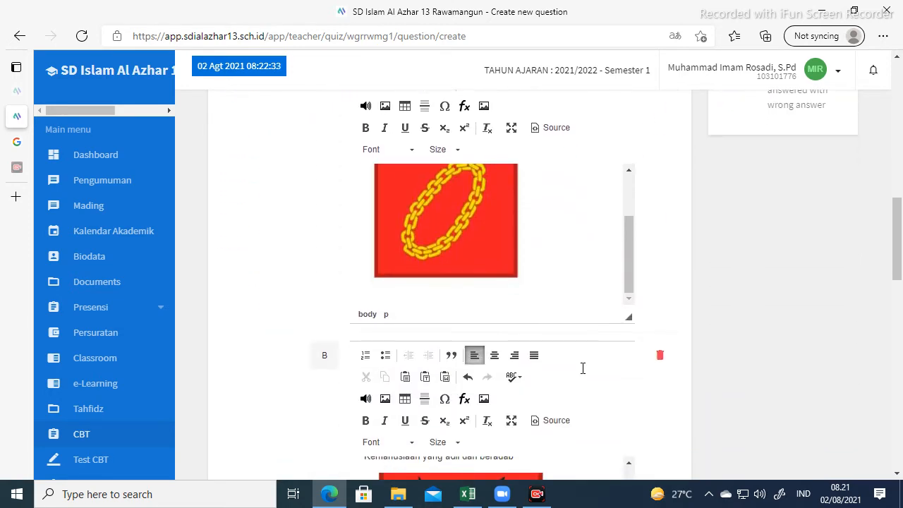
scroll(538, 289, down, 7)
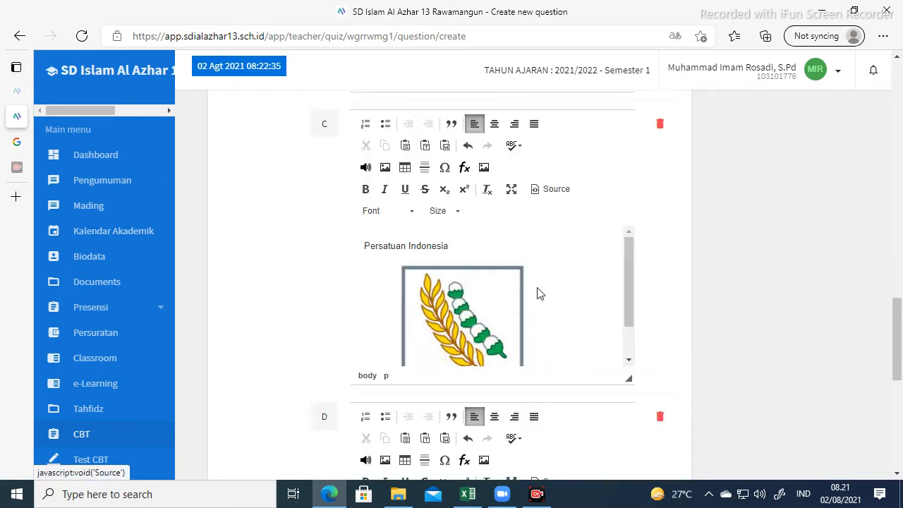
scroll(539, 294, down, 4)
scroll(528, 289, up, 1)
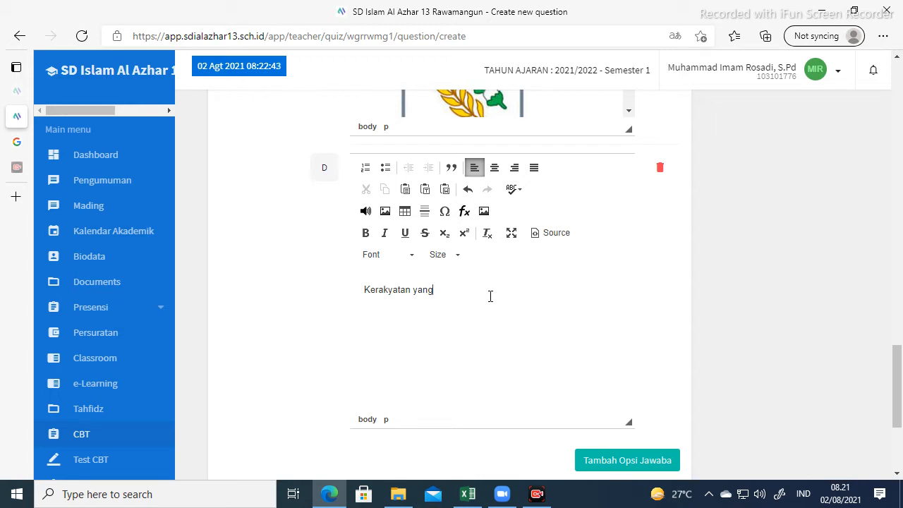
Rewrite answer D as 'Persatuan Indonesia' and return to the Google image results.
key(BackSpace)
key(BackSpace)
key(BackSpace)
key(BackSpace)
text(ras)
text(tuan Indonesi)
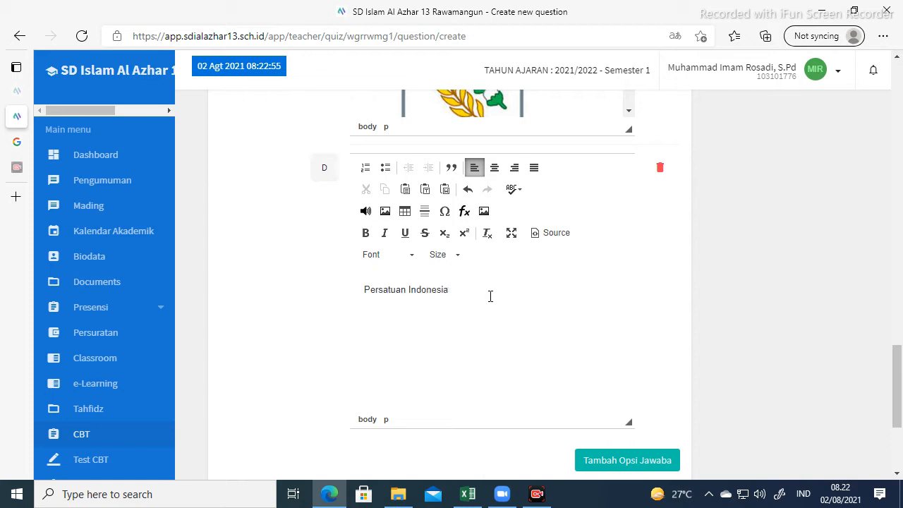
click(16, 141)
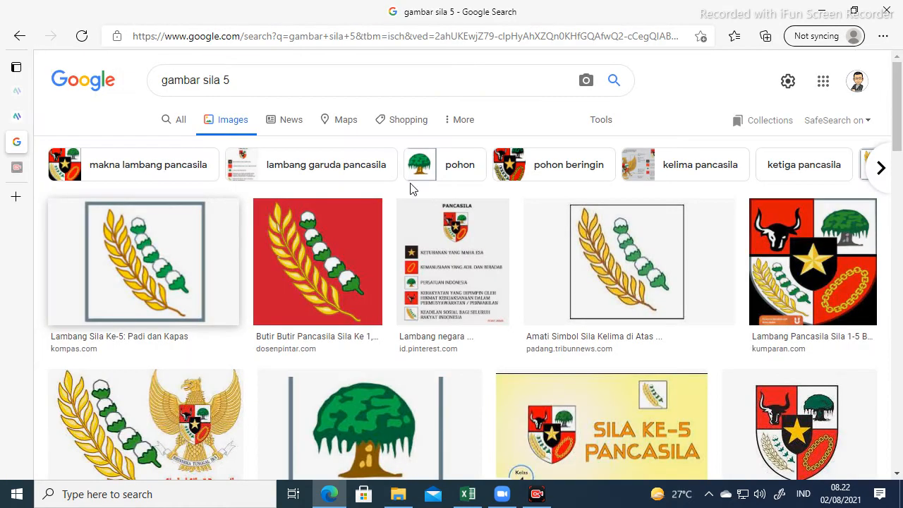
Change the image search to 'gambar sila 3'.
click(250, 78)
key(BackSpace)
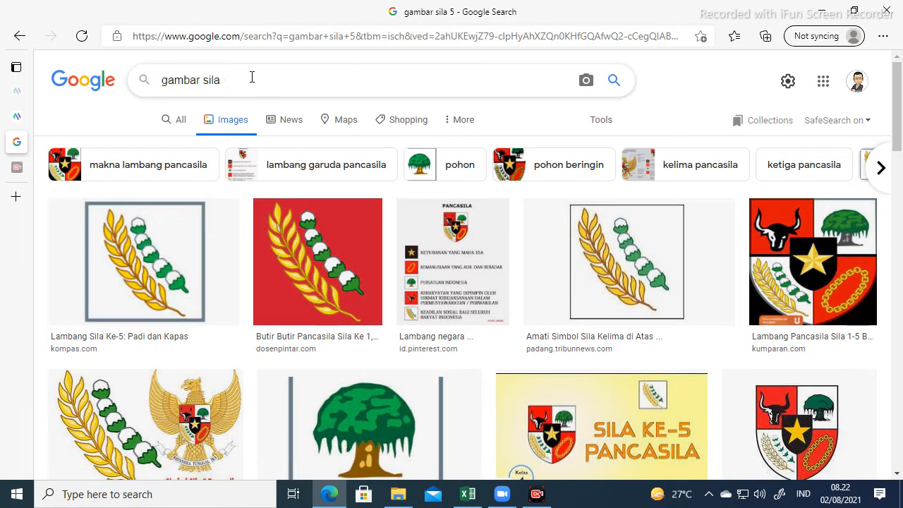
text(3)
key(Return)
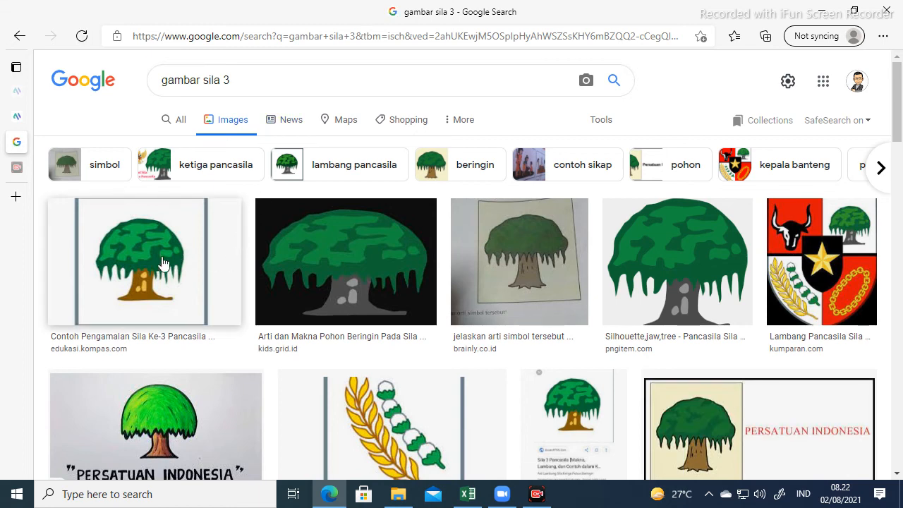
Copy the first banyan-tree image and return to the quiz question editor.
right_click(150, 261)
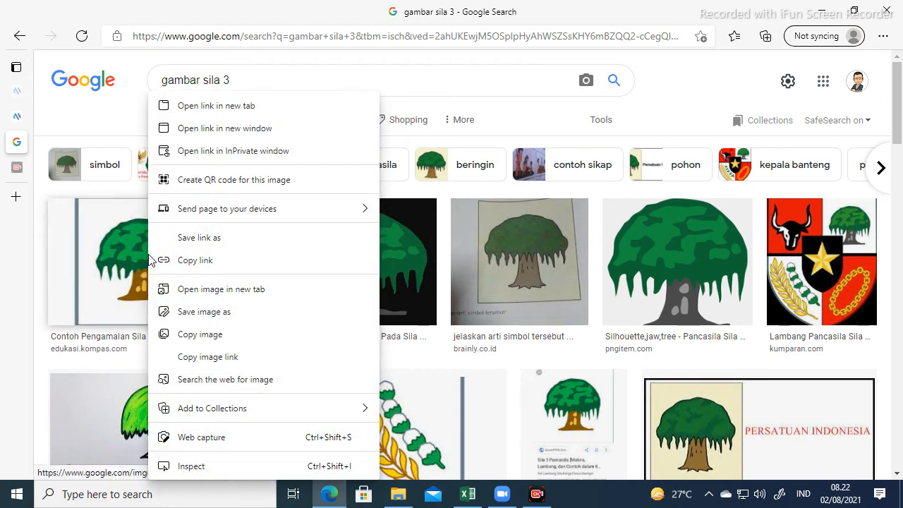
click(192, 337)
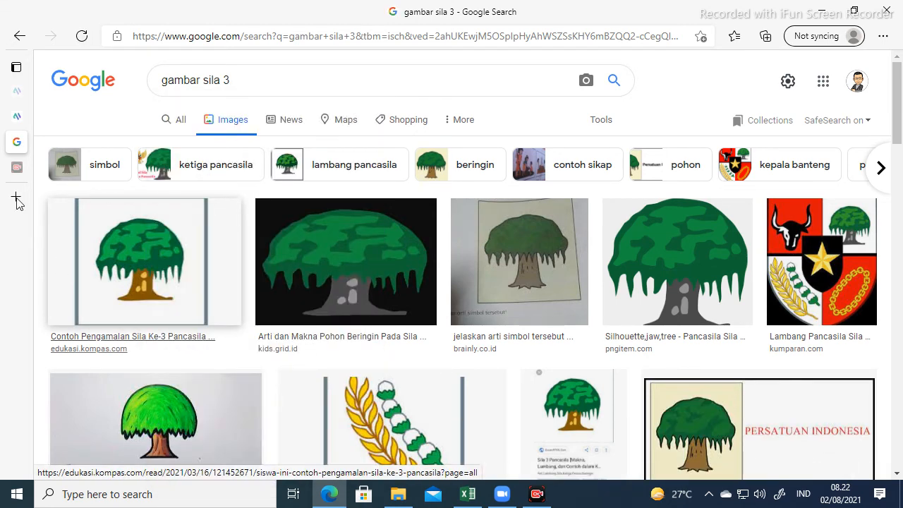
click(12, 124)
scroll(367, 261, down, 1)
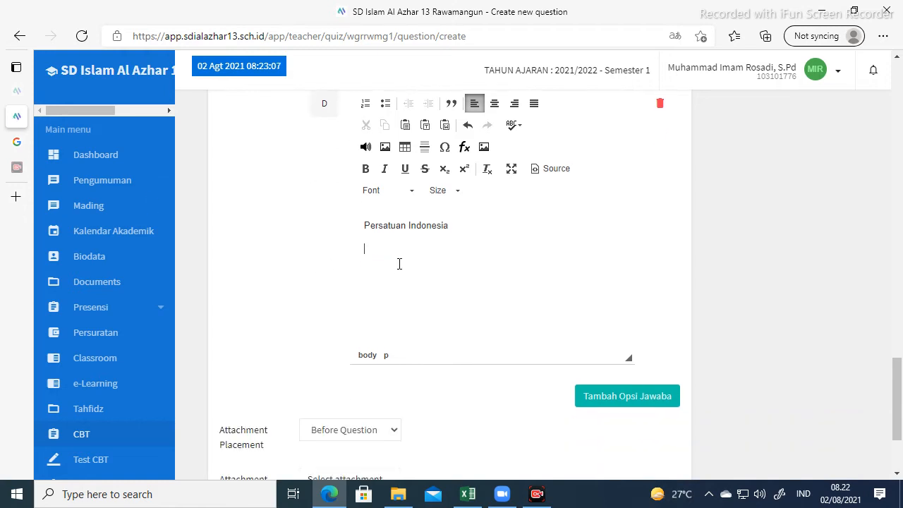
Paste the banyan-tree emblem under answer D's 'Persatuan Indonesia' and review the answers.
key(ctrl+v)
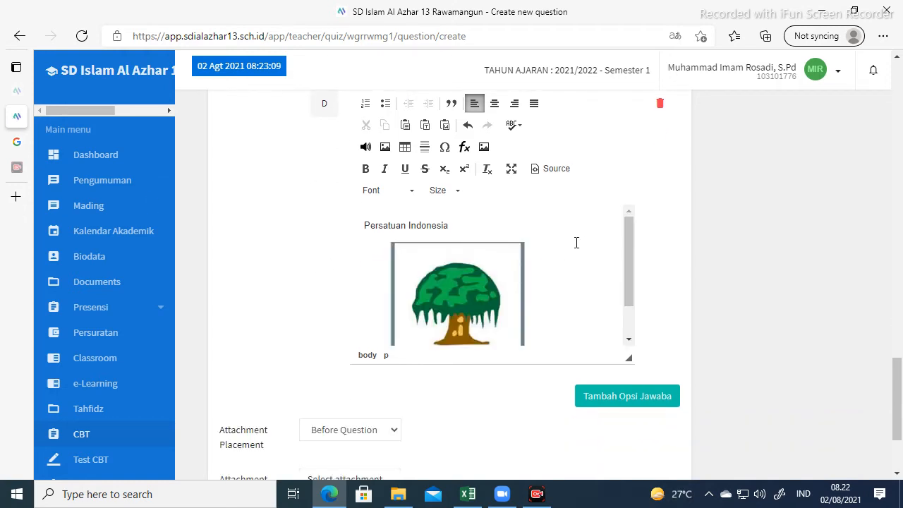
scroll(558, 240, up, 5)
scroll(563, 240, up, 3)
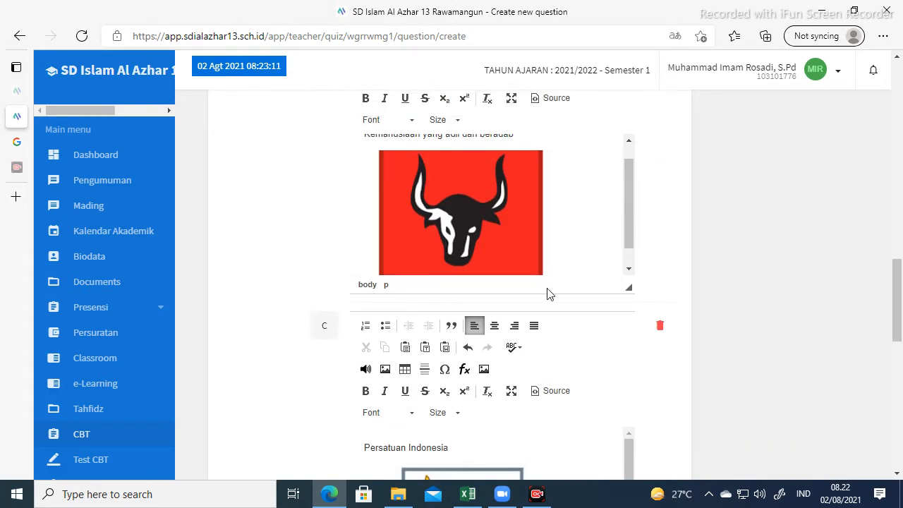
scroll(545, 292, down, 1)
scroll(545, 292, up, 2)
scroll(545, 292, up, 2)
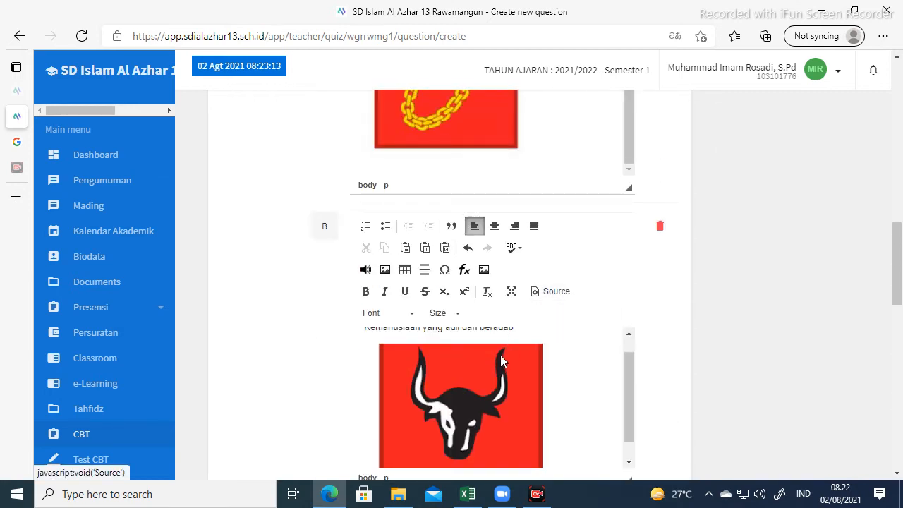
scroll(503, 351, up, 1)
scroll(504, 351, up, 2)
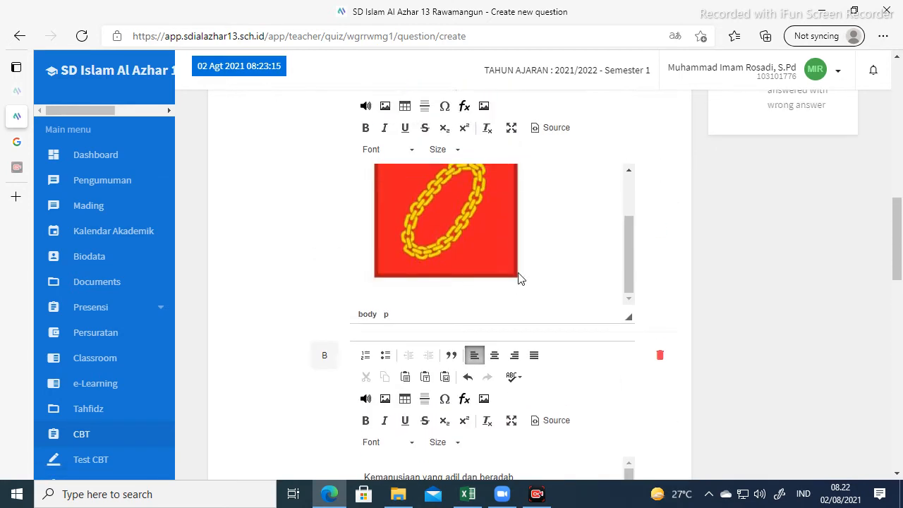
scroll(518, 276, up, 1)
scroll(518, 279, down, 3)
scroll(545, 311, down, 6)
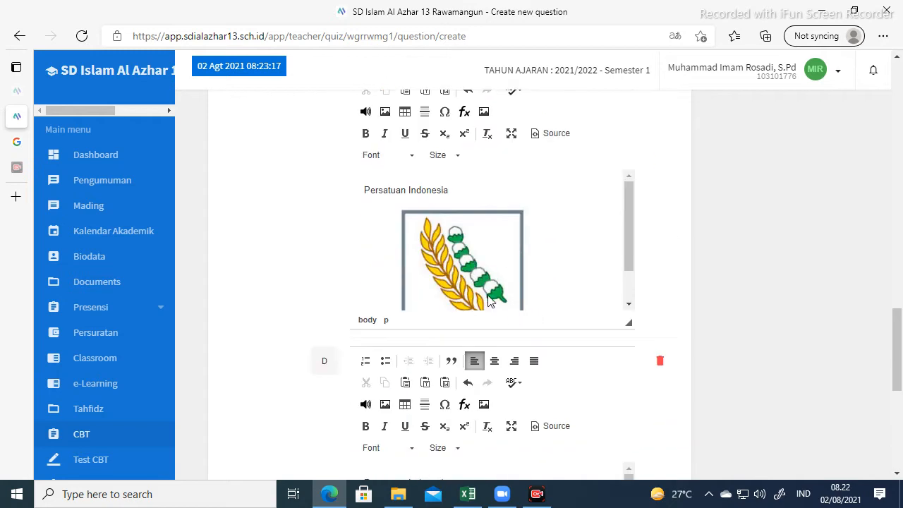
scroll(473, 272, up, 2)
scroll(473, 272, down, 1)
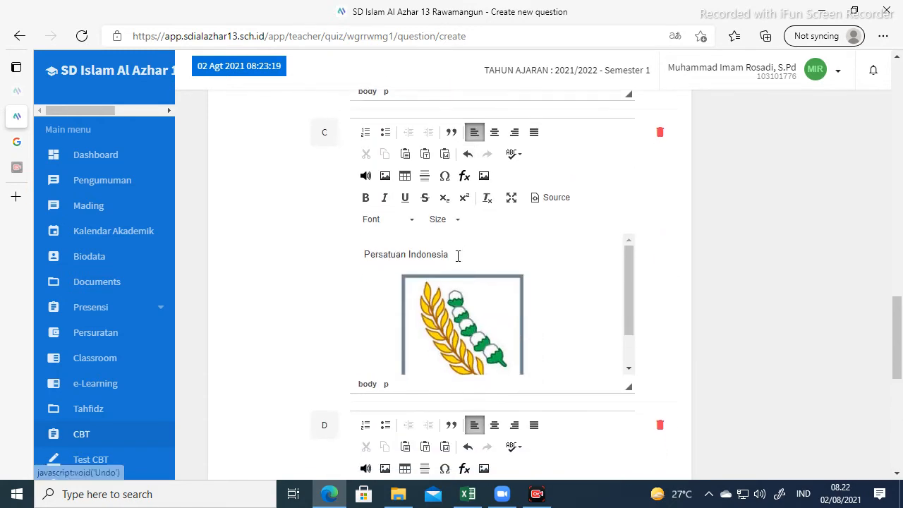
Replace answer C's text with 'Kerakyatan yang dipimpin oleh hikmat kebijaksanaan dalam permusyawaratan/perwakilan'.
click(453, 255)
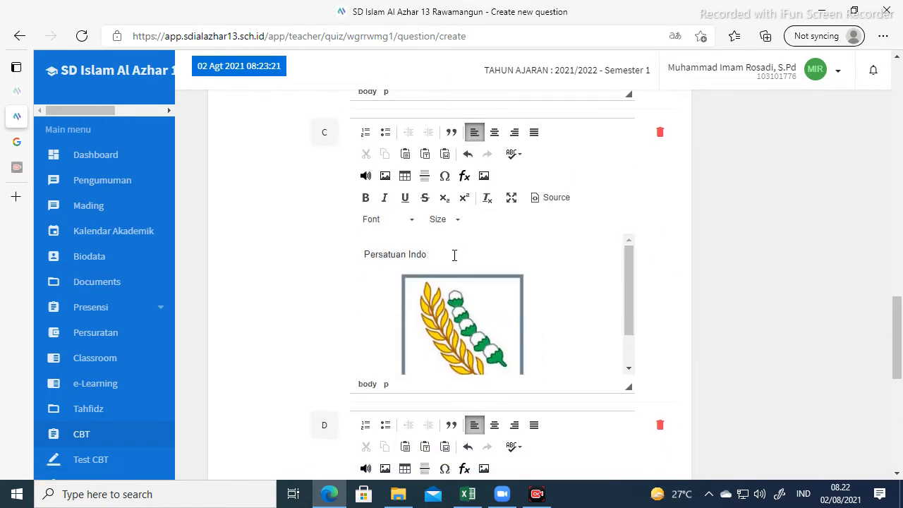
key(BackSpace)
key(BackSpace)
key(BackSpace)
key(BackSpace)
key(BackSpace)
key(BackSpace)
key(BackSpace)
key(BackSpace)
key(BackSpace)
key(BackSpace)
key(BackSpace)
text(Kerakyatan yangd)
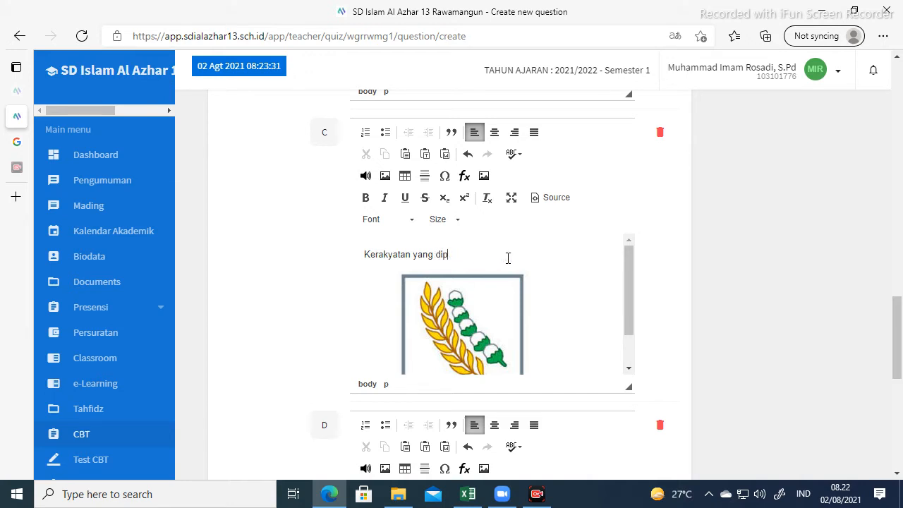
text(impin oleh hikmat kebijak)
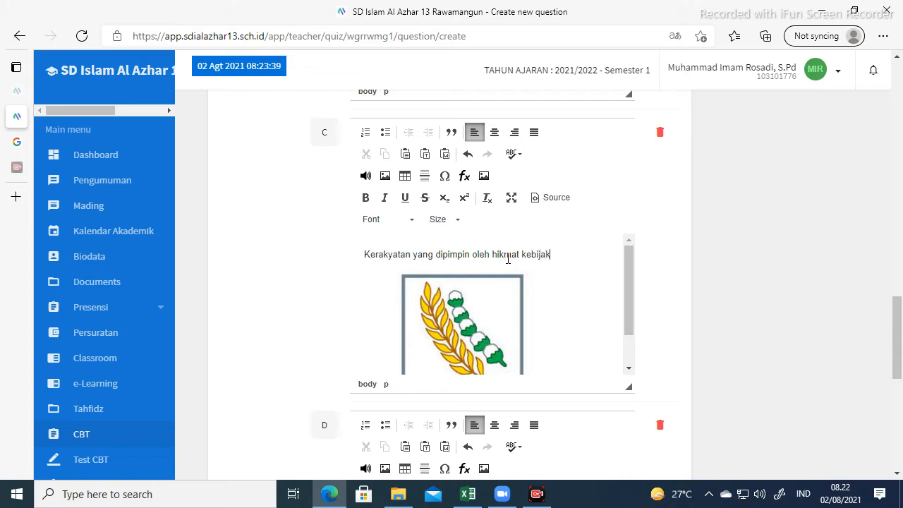
text(sanaan dalam permus)
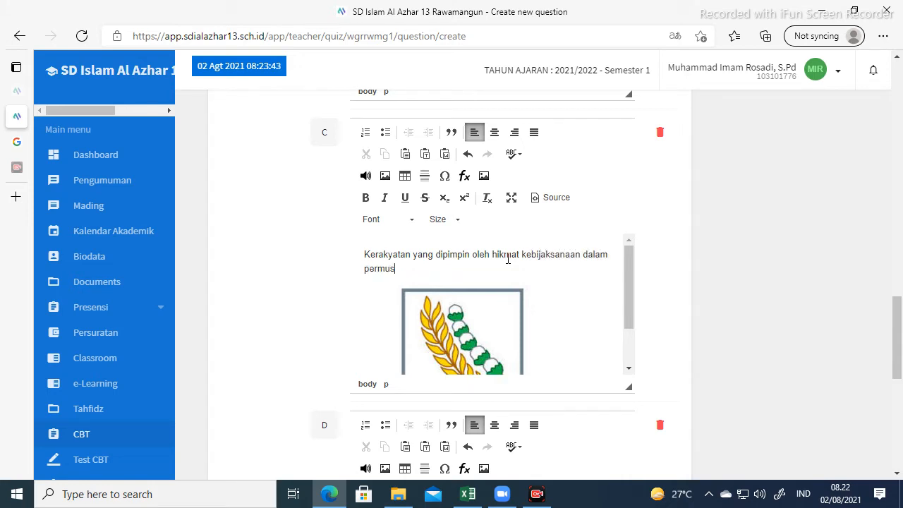
text(yaraw)
key(BackSpace)
text(waratan/perwakilan)
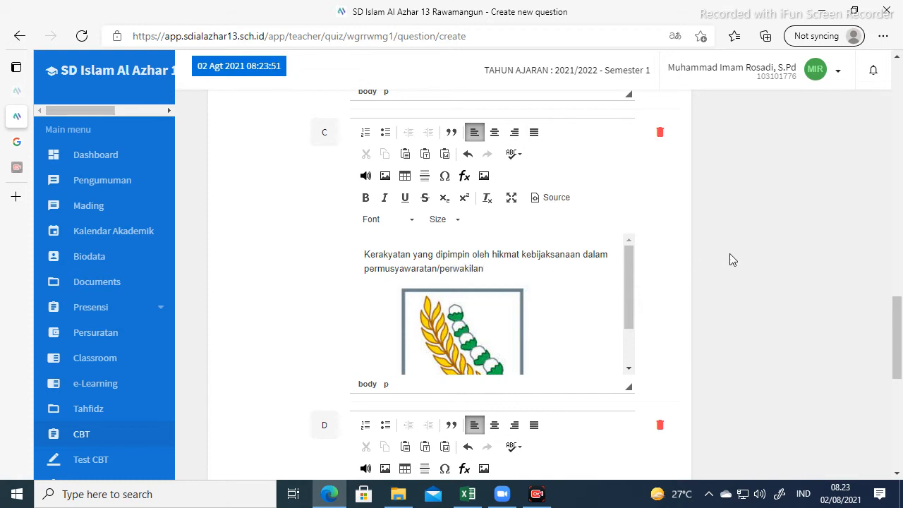
scroll(666, 337, down, 5)
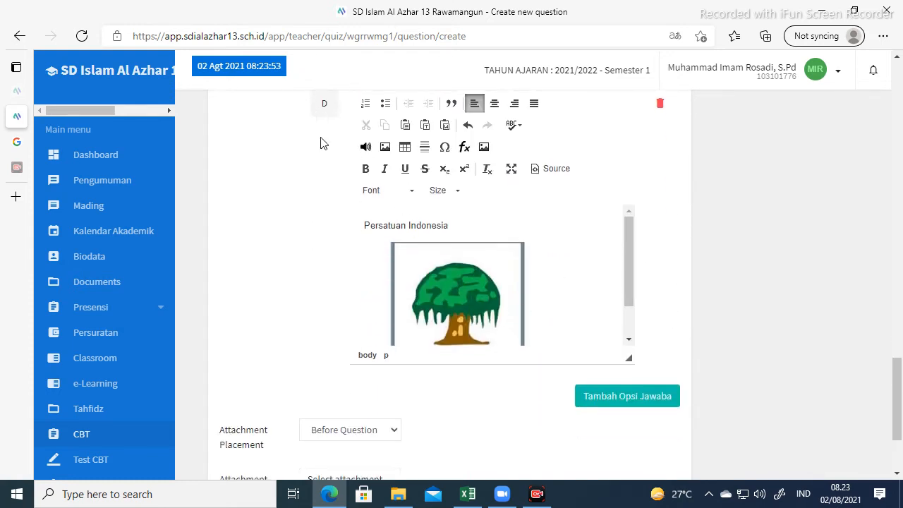
Mark option D as the correct answer.
scroll(324, 144, up, 1)
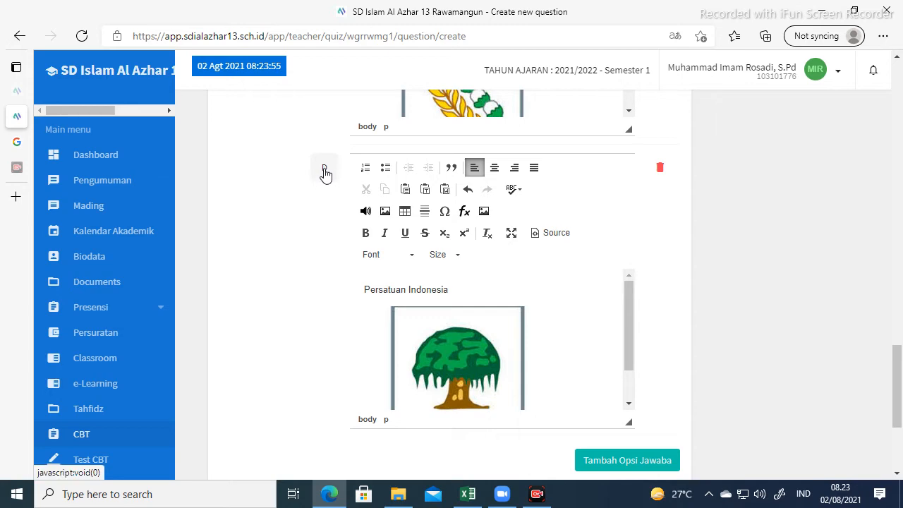
click(325, 170)
scroll(837, 265, up, 13)
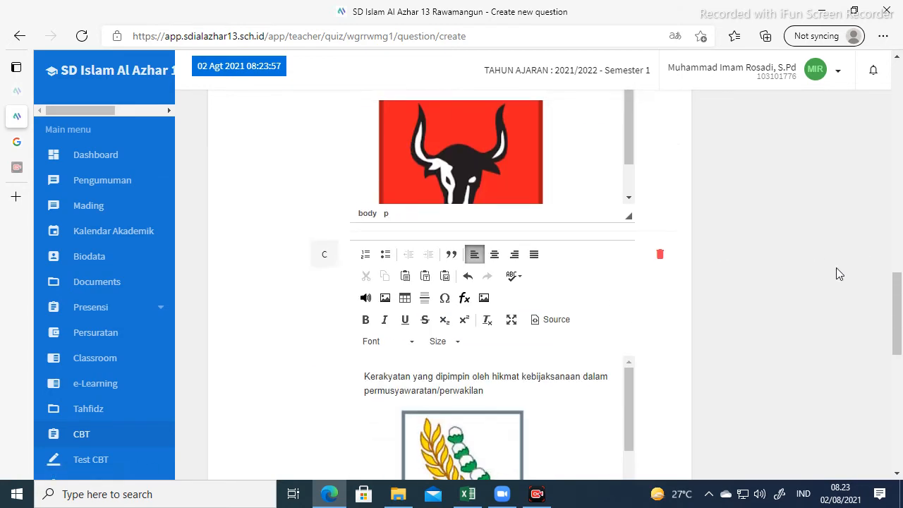
scroll(837, 259, up, 5)
scroll(837, 254, down, 3)
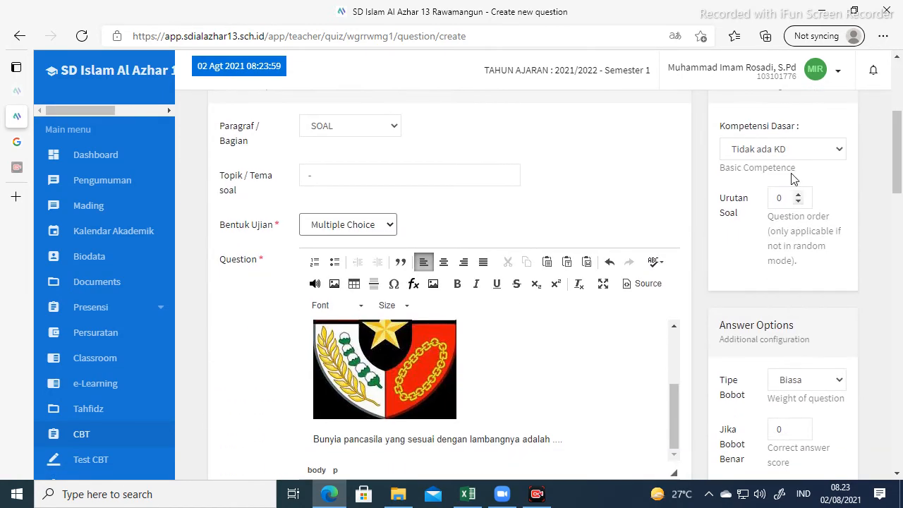
Select the question order value and check the correct-answer score of 50.
drag(784, 198, 776, 198)
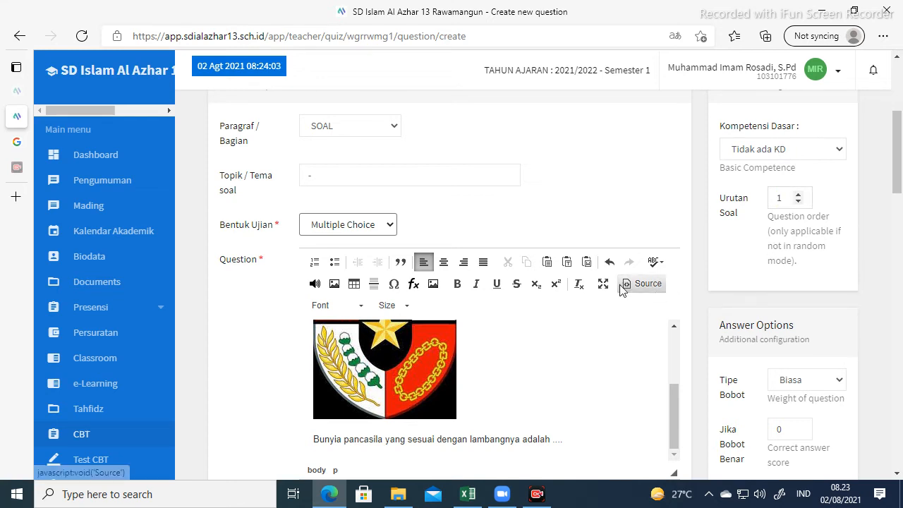
scroll(802, 331, down, 2)
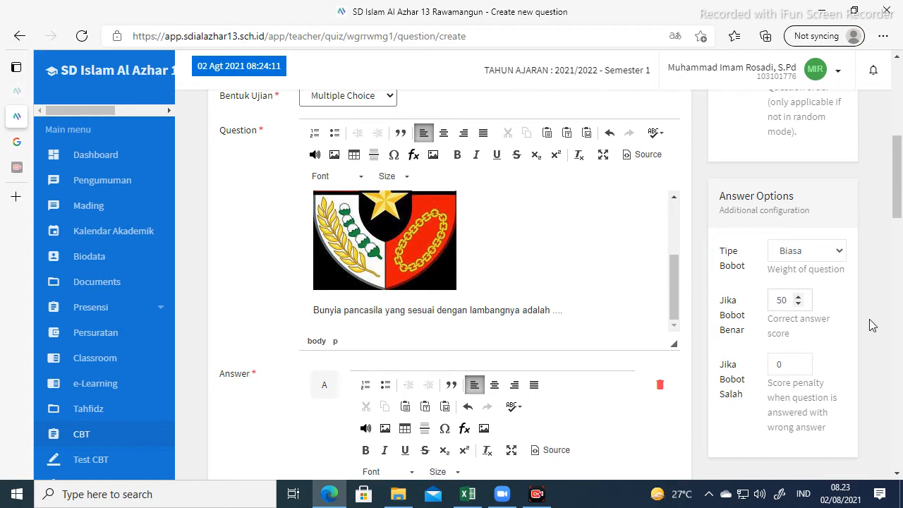
scroll(867, 317, down, 3)
scroll(741, 285, down, 3)
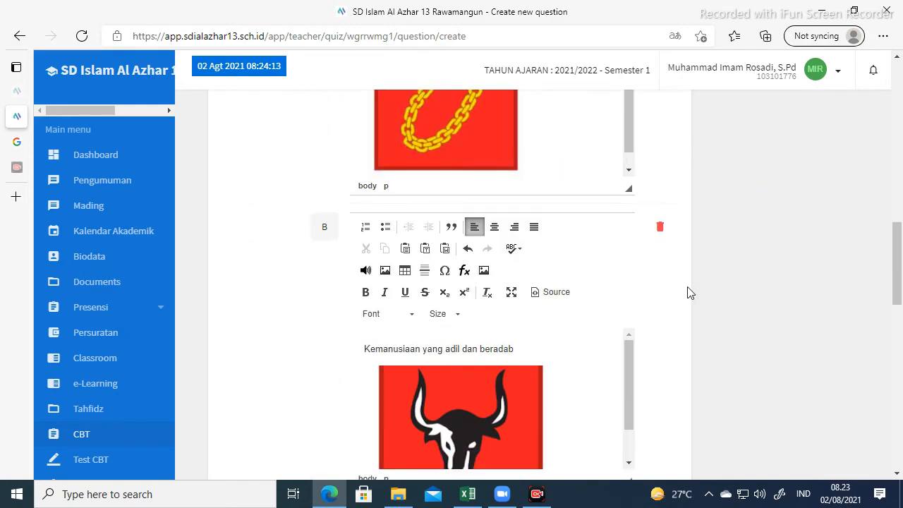
scroll(765, 262, up, 6)
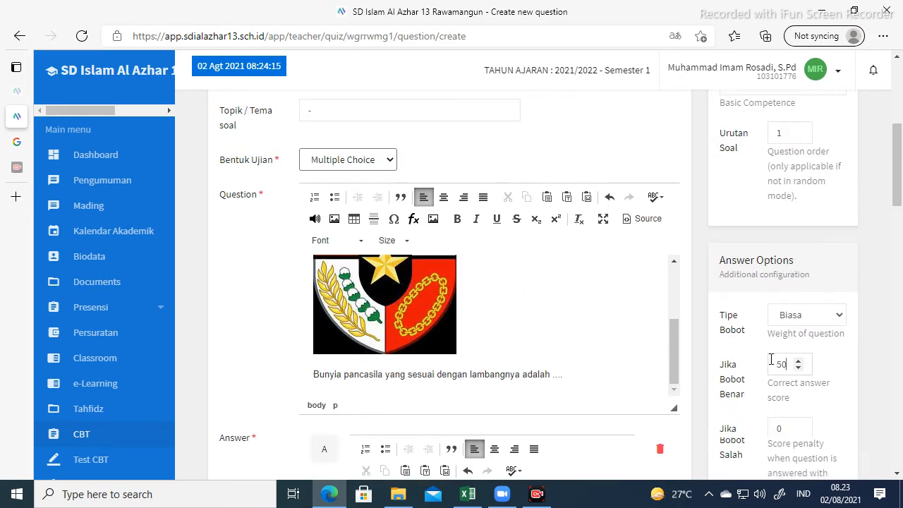
scroll(650, 397, down, 10)
scroll(614, 380, down, 8)
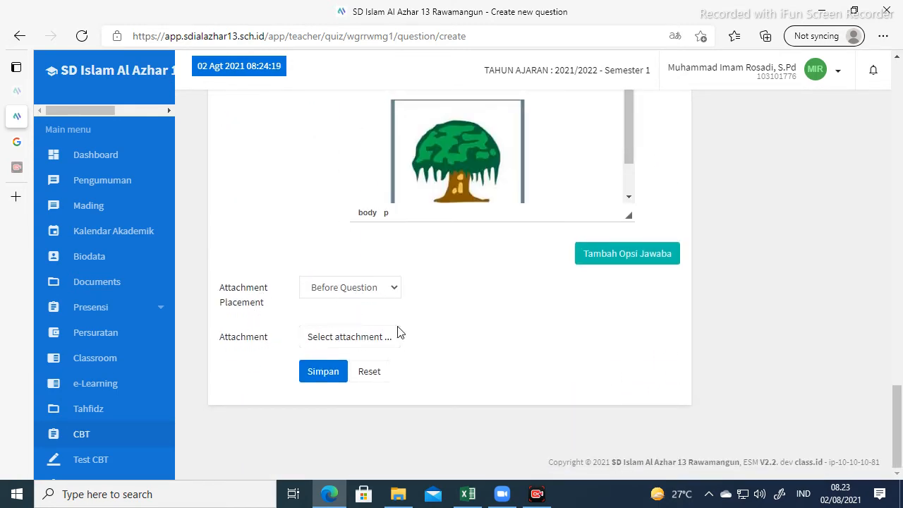
Save the emblem question, then delete the duplicate question 2 and confirm.
click(321, 377)
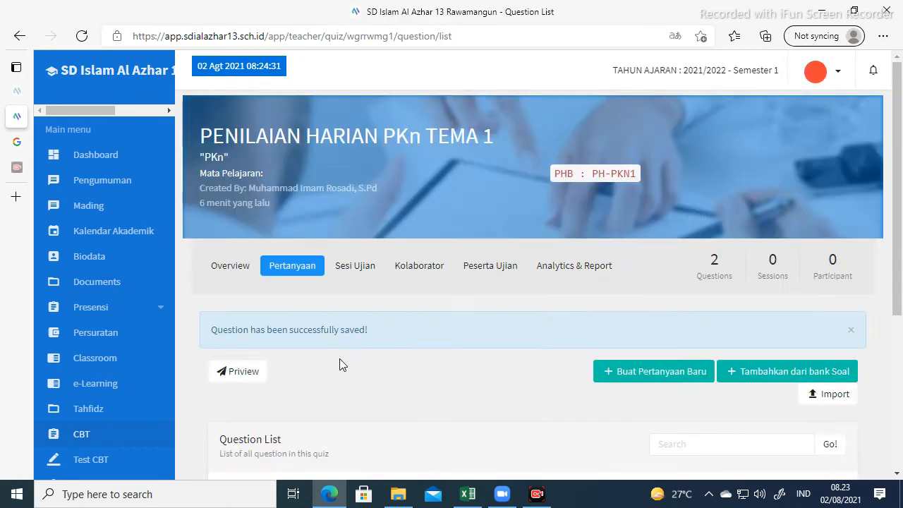
scroll(341, 361, down, 4)
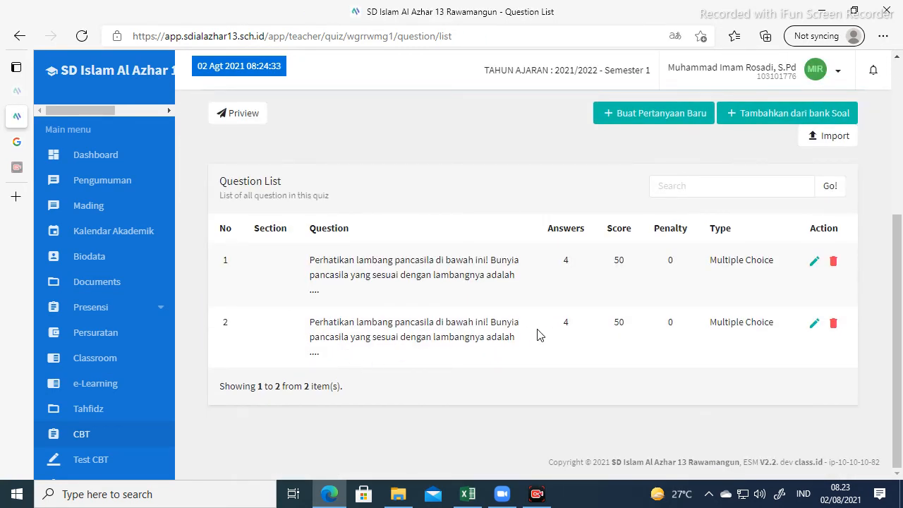
click(834, 326)
click(424, 357)
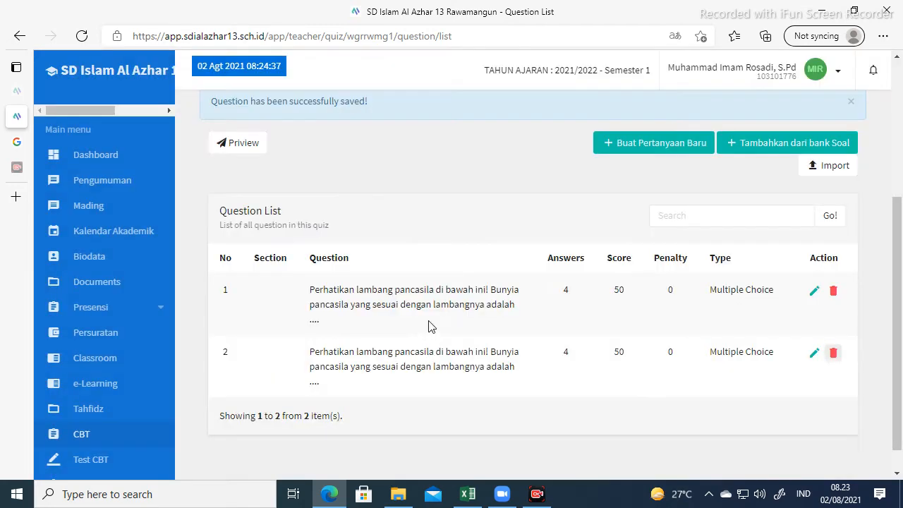
click(487, 355)
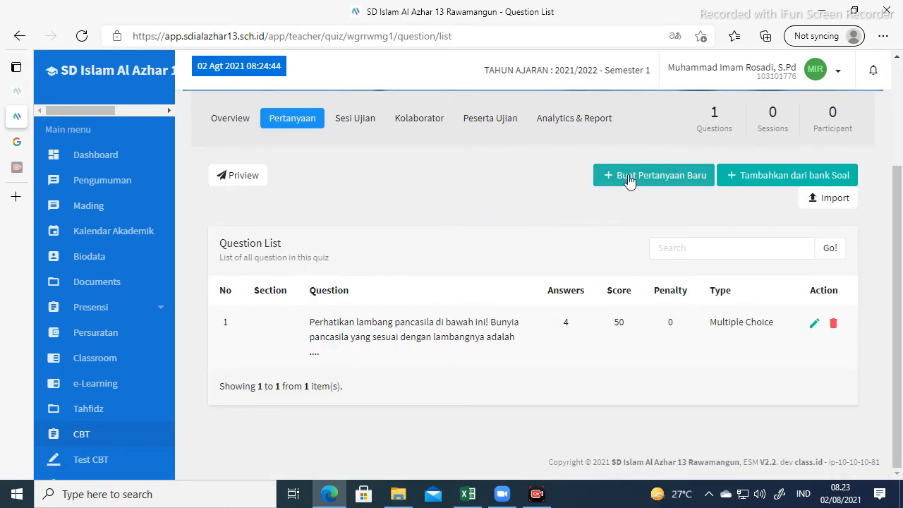
Create a new Short Answer question reading 'Ketuhanan yang Maha Esa adalah bunyi Pancasila'.
click(651, 182)
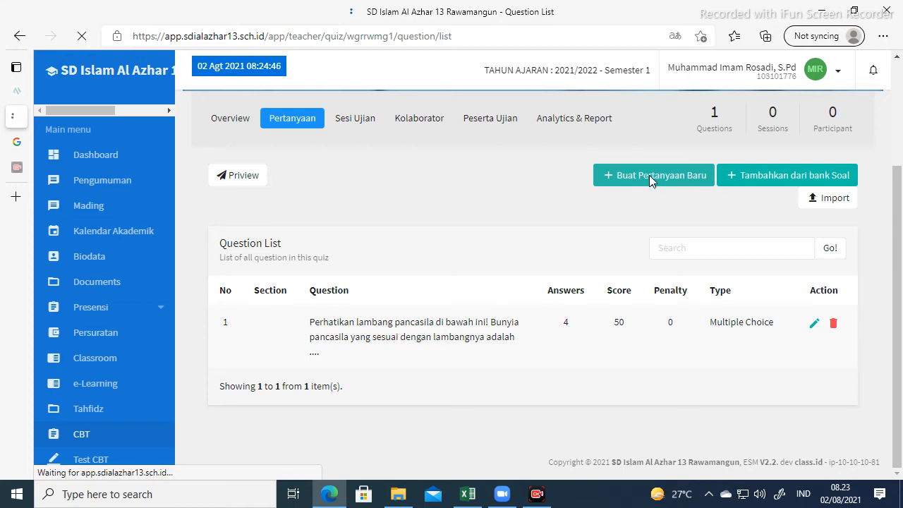
scroll(421, 280, down, 2)
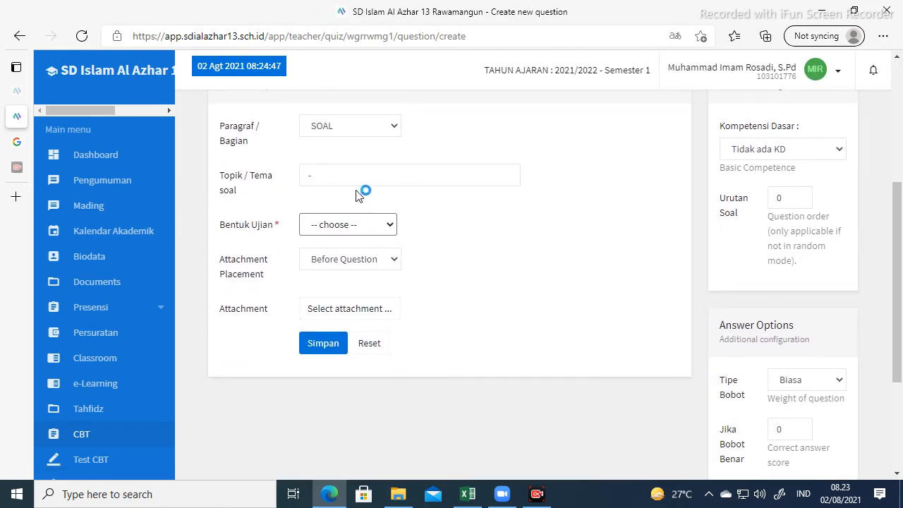
click(389, 226)
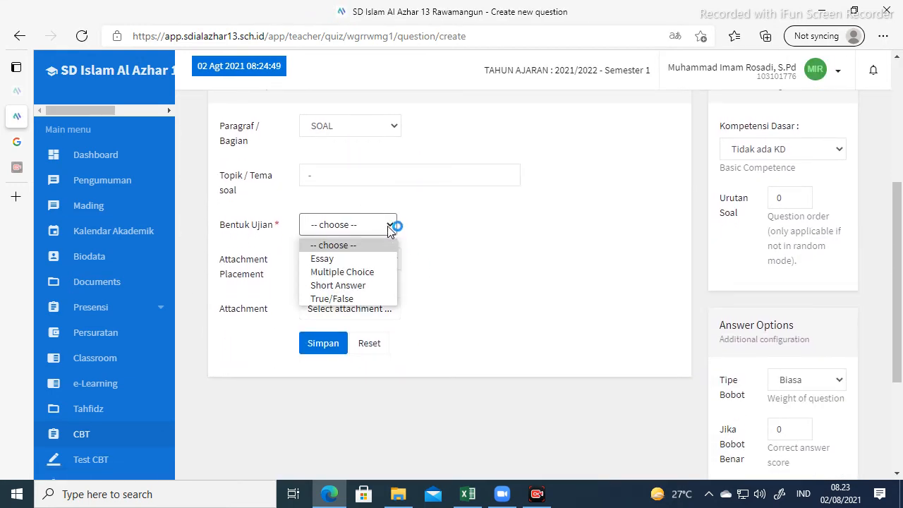
click(358, 289)
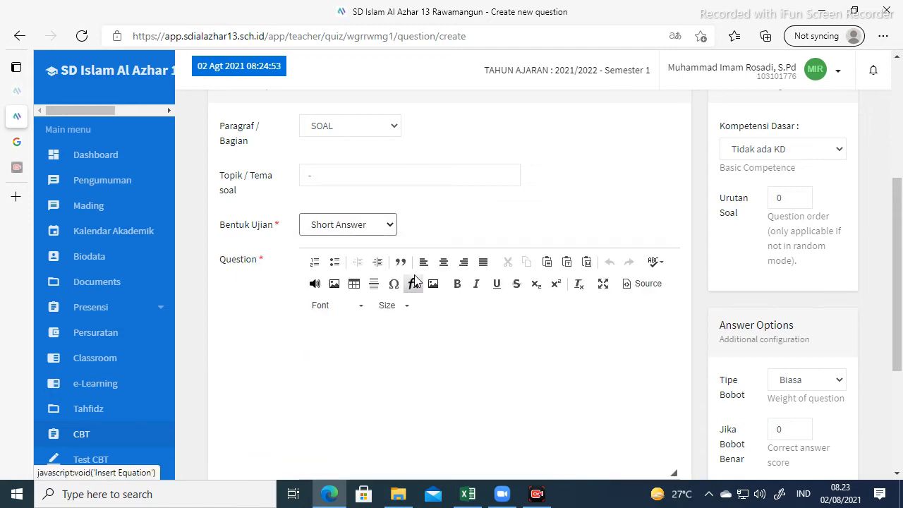
scroll(415, 281, down, 1)
click(378, 271)
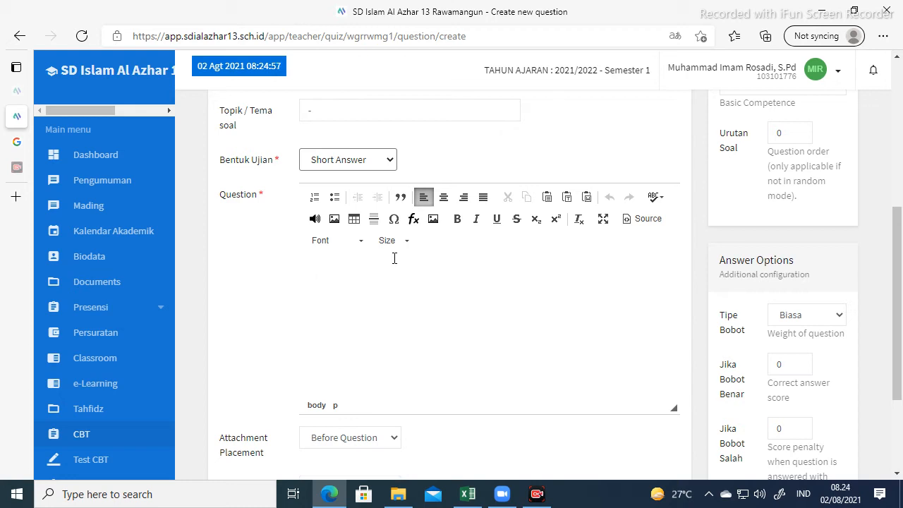
text(Ketuhanan yang)
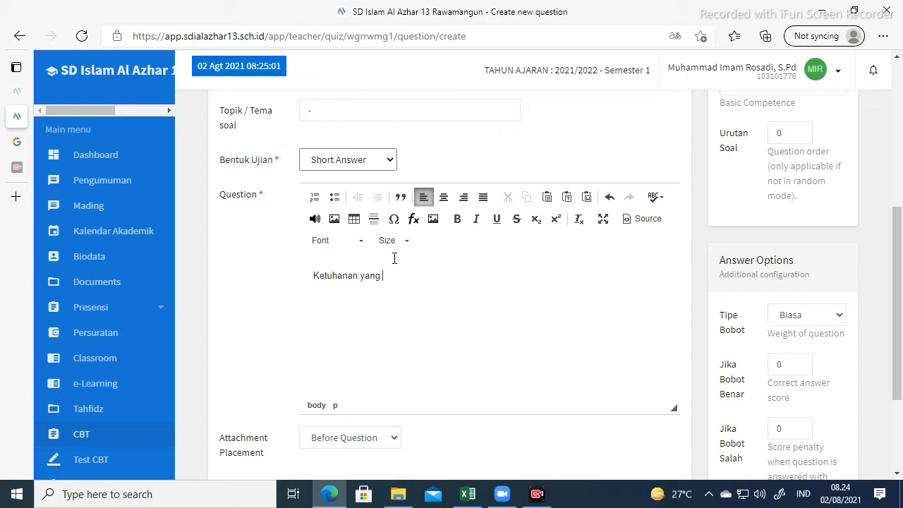
text( Maha Esa adalah bunyi Pancasila sila ke ....)
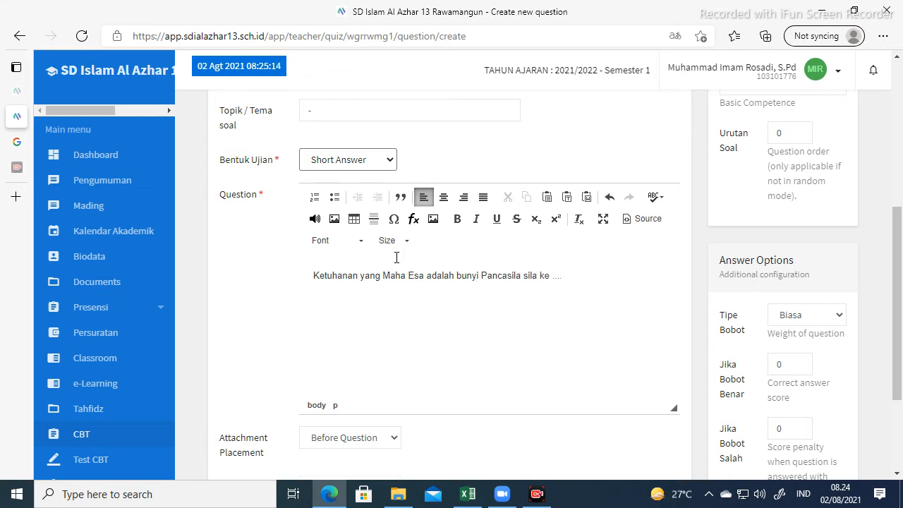
scroll(401, 257, down, 2)
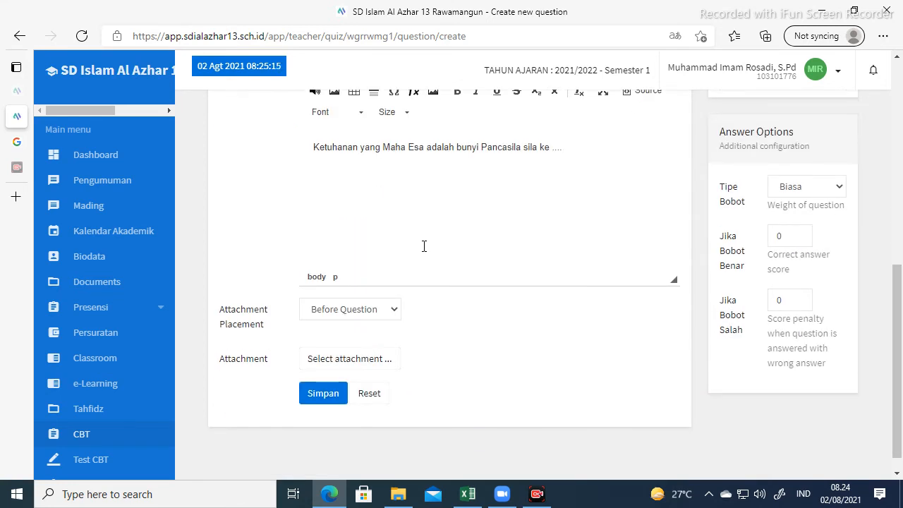
scroll(437, 243, down, 1)
scroll(455, 239, up, 2)
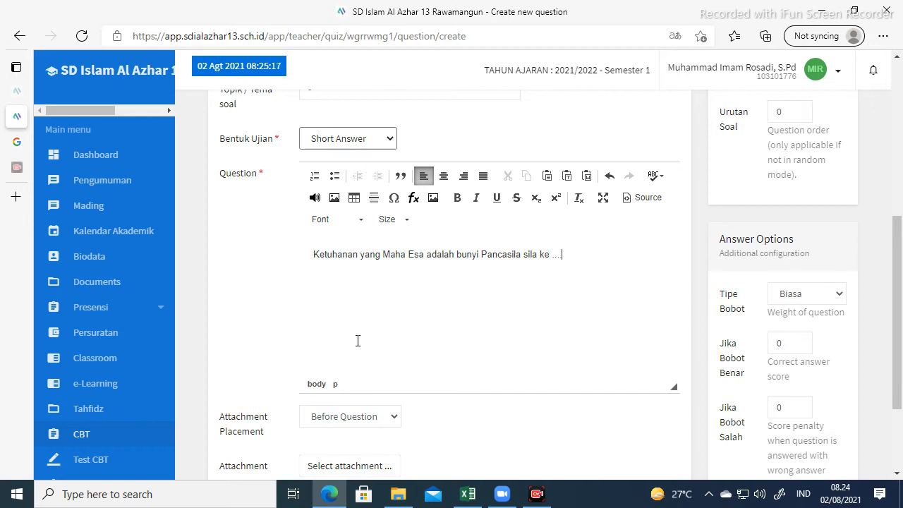
scroll(506, 322, up, 2)
Set the correct-answer score to 50 and save the question.
click(792, 247)
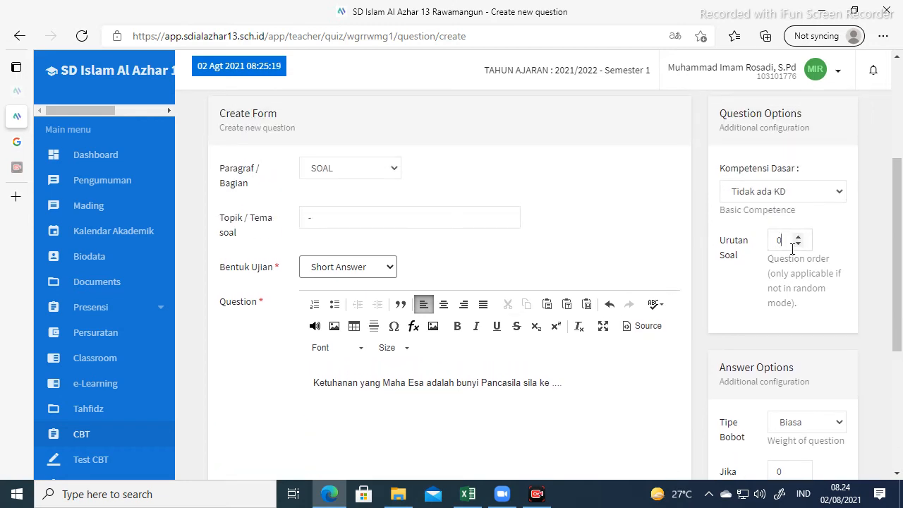
scroll(792, 249, down, 3)
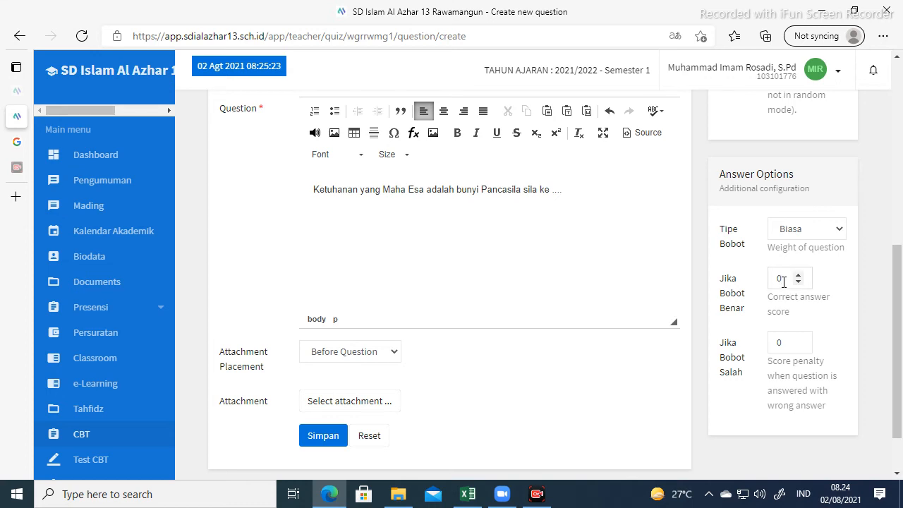
text(50)
scroll(691, 308, down, 1)
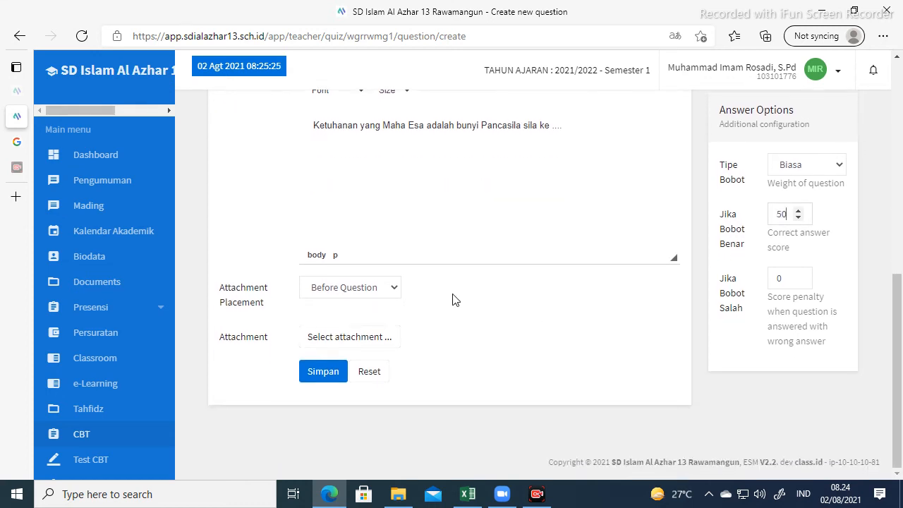
click(320, 377)
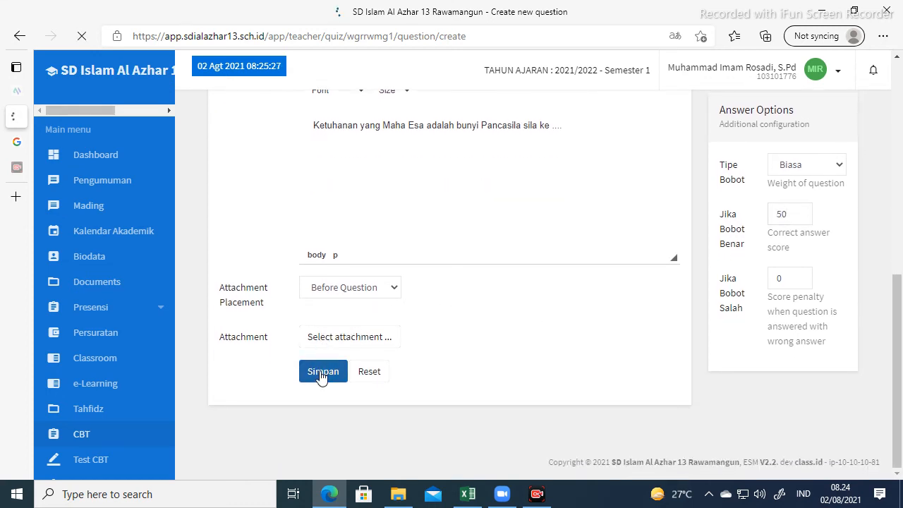
scroll(377, 308, down, 3)
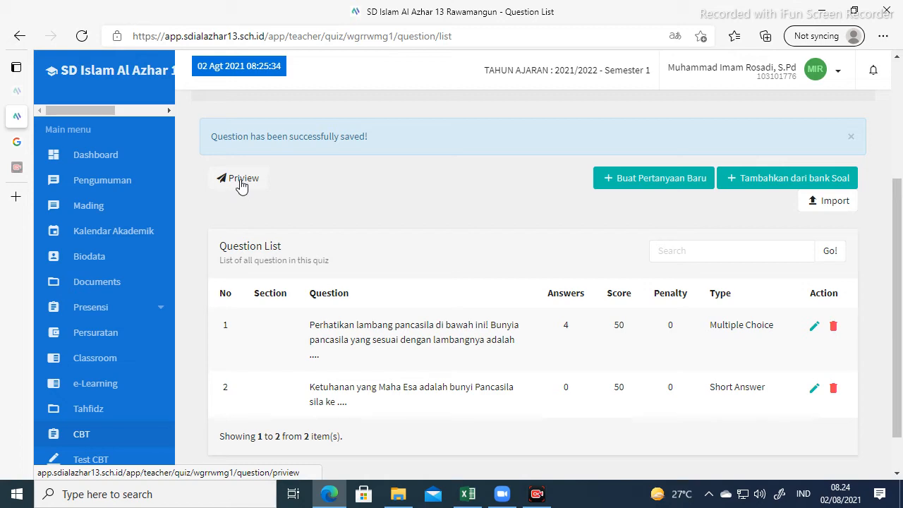
click(241, 181)
scroll(456, 289, down, 3)
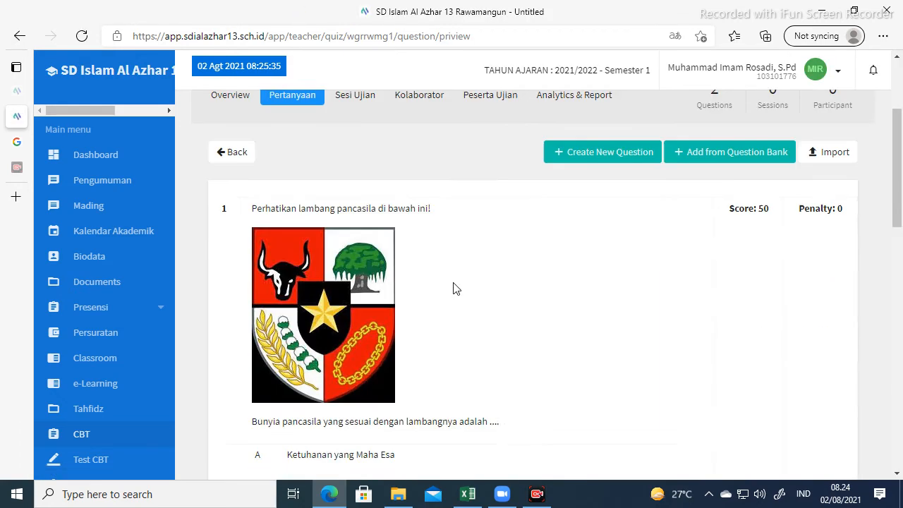
scroll(474, 254, down, 1)
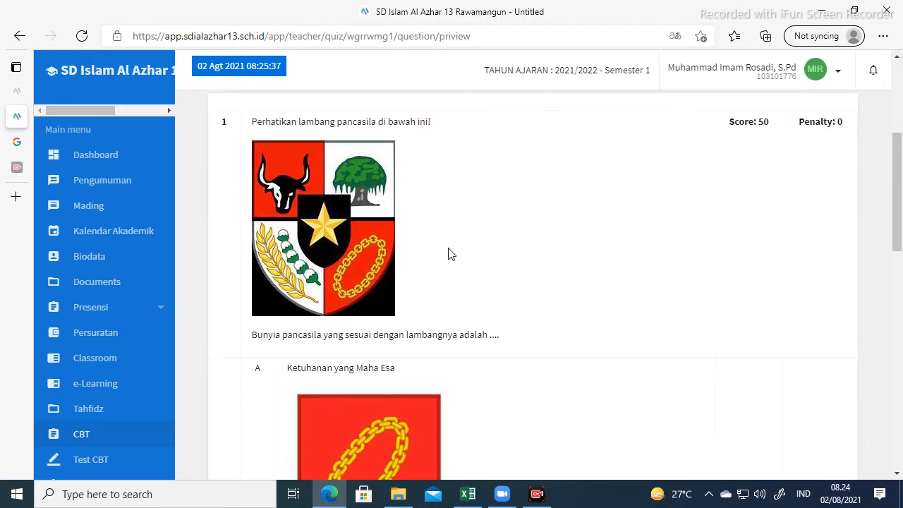
scroll(416, 230, down, 1)
scroll(378, 203, down, 1)
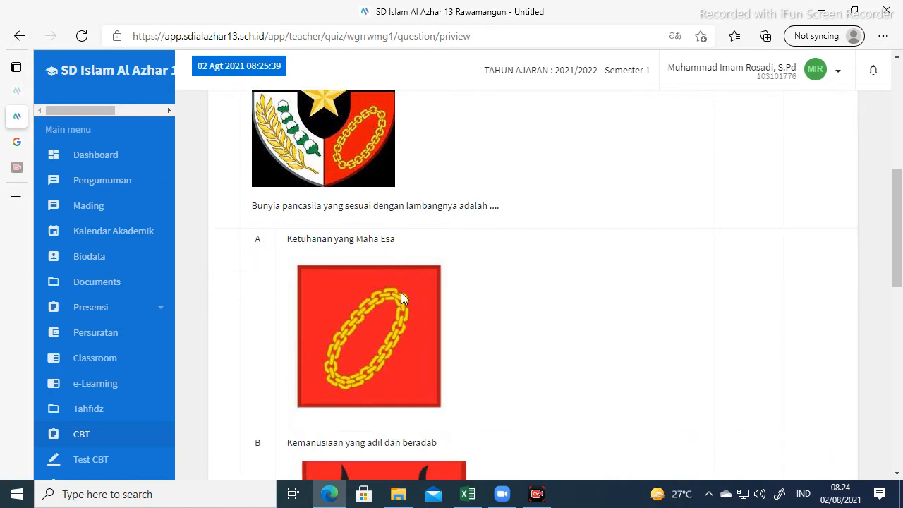
scroll(402, 291, down, 1)
scroll(423, 290, down, 4)
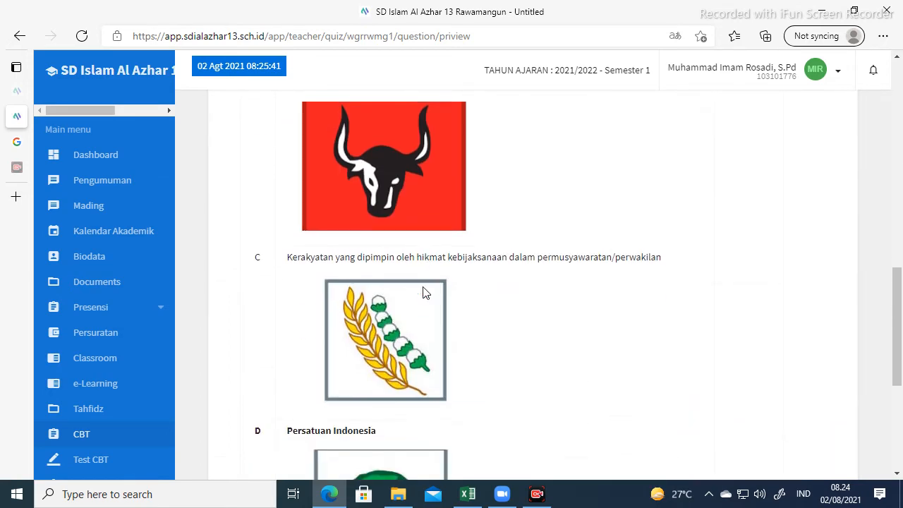
scroll(424, 292, down, 2)
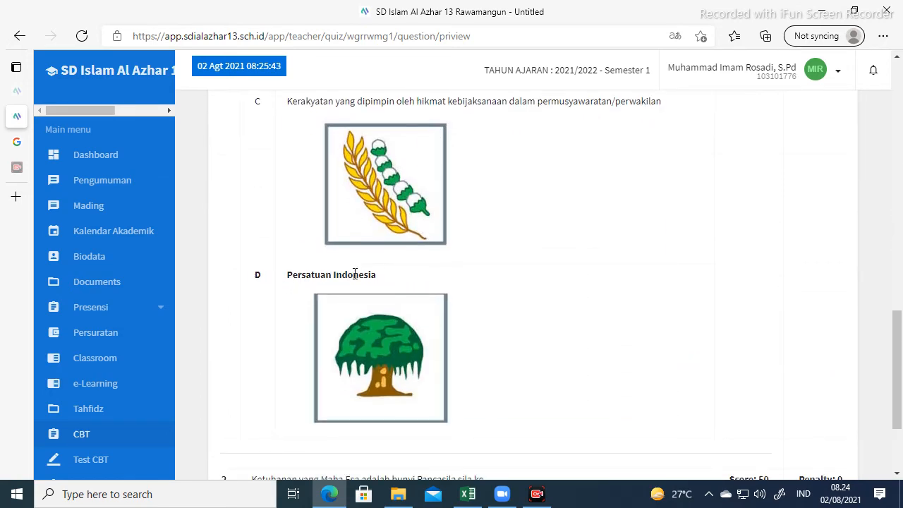
scroll(356, 273, down, 2)
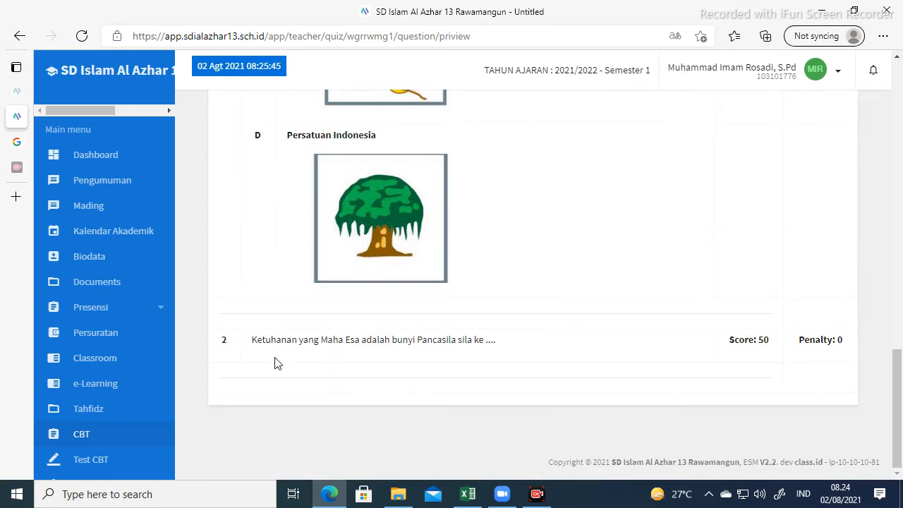
scroll(520, 350, up, 12)
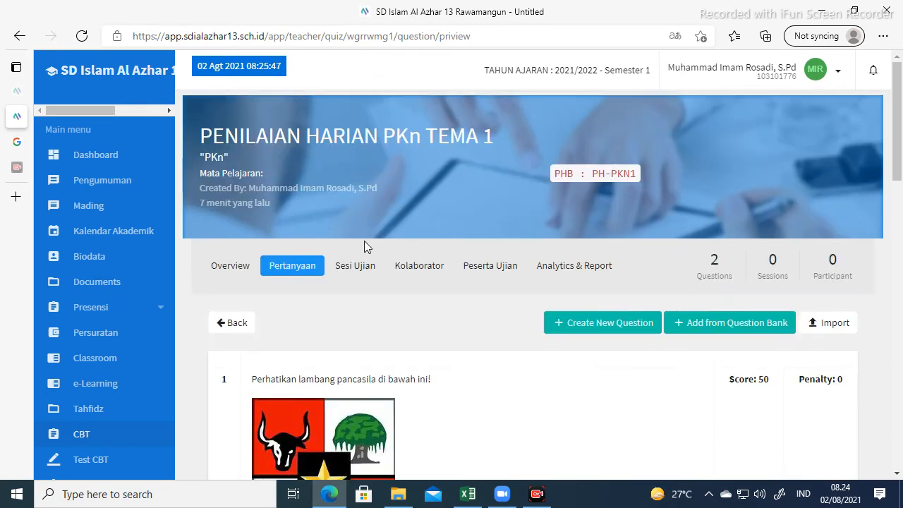
scroll(261, 302, down, 1)
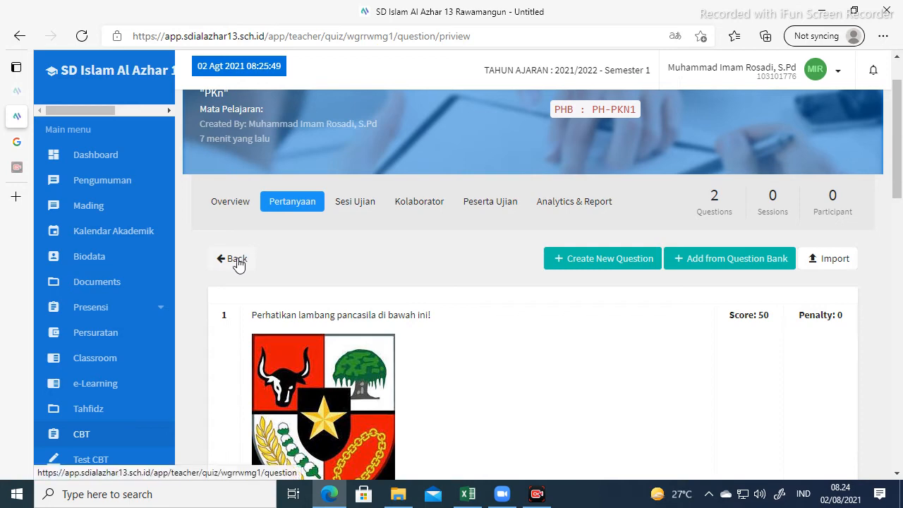
click(238, 264)
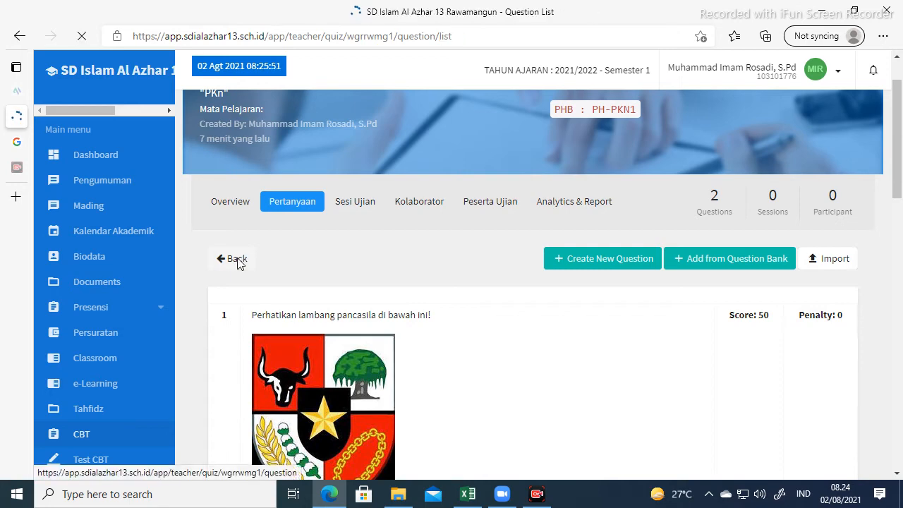
scroll(396, 311, down, 3)
scroll(424, 290, up, 2)
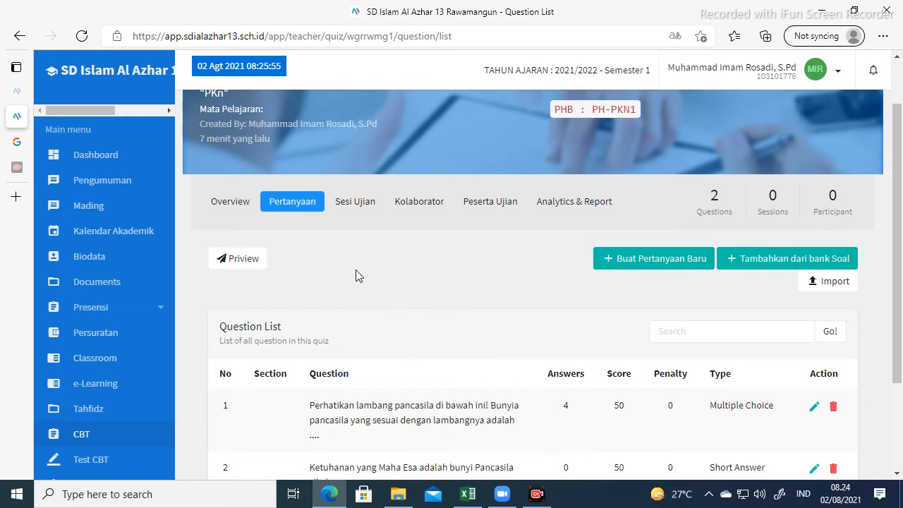
Start a new exam session for the quiz named PENILAIAN HARIAN PKn TEMA 1.
click(353, 210)
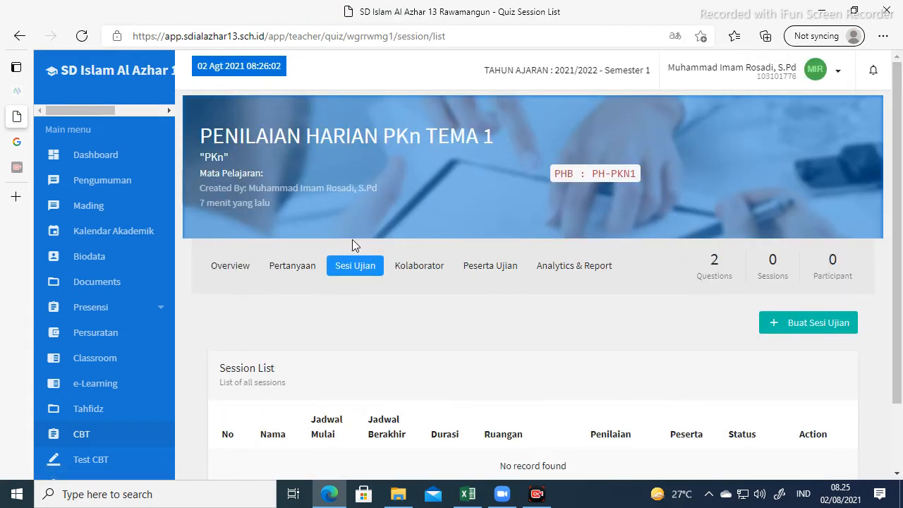
scroll(347, 274, down, 2)
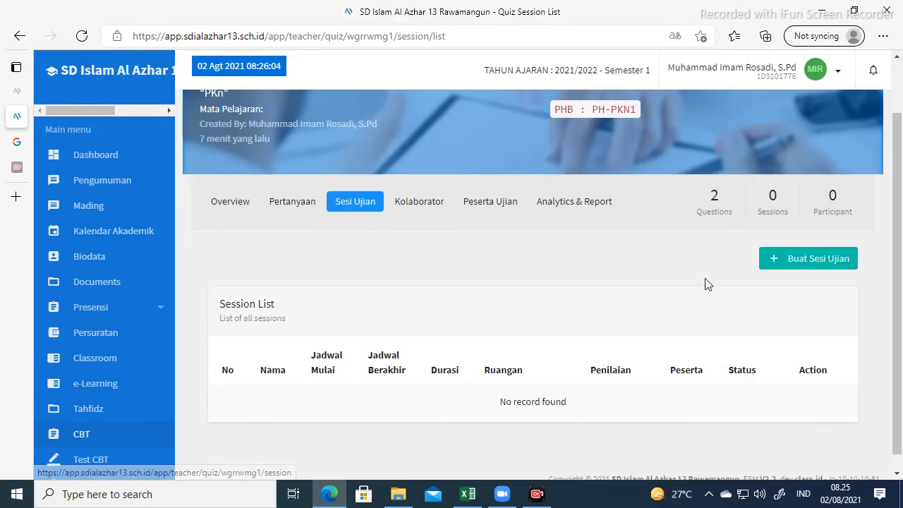
click(779, 244)
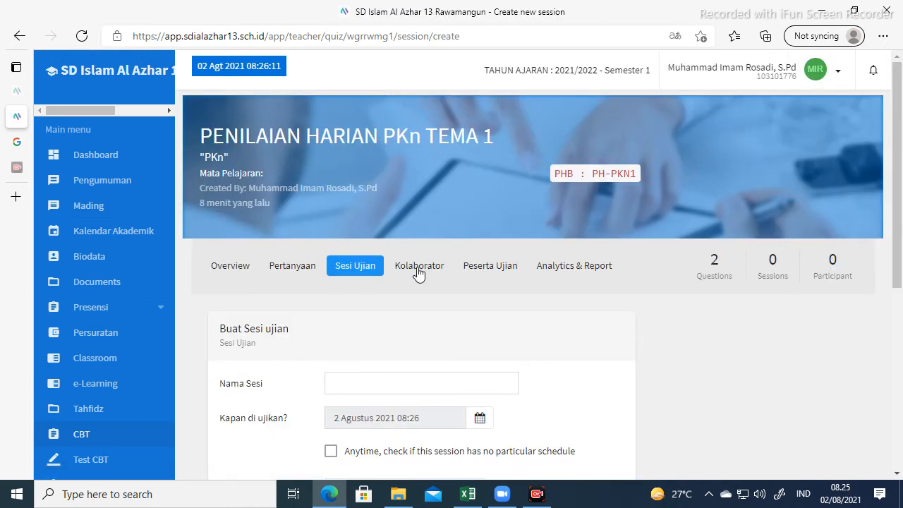
scroll(419, 273, down, 2)
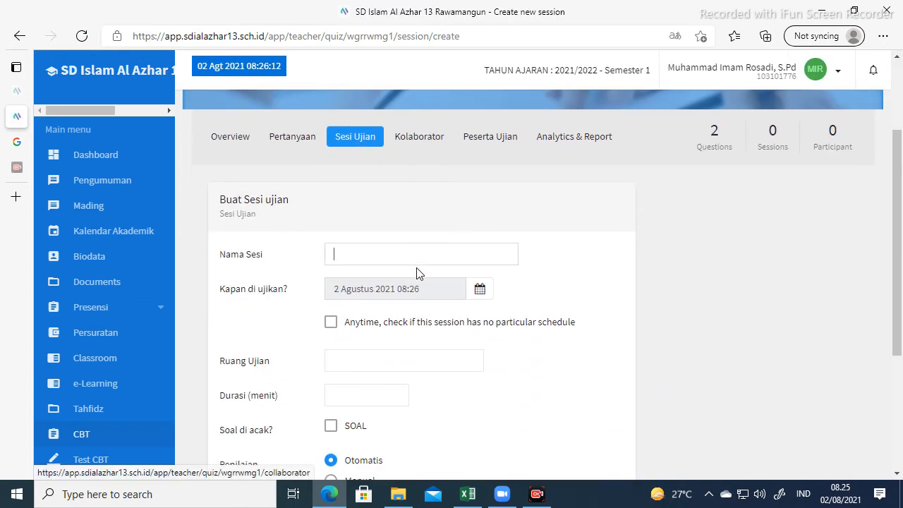
click(367, 257)
text(PENILAIAN HARIAN PKn TEMA 1)
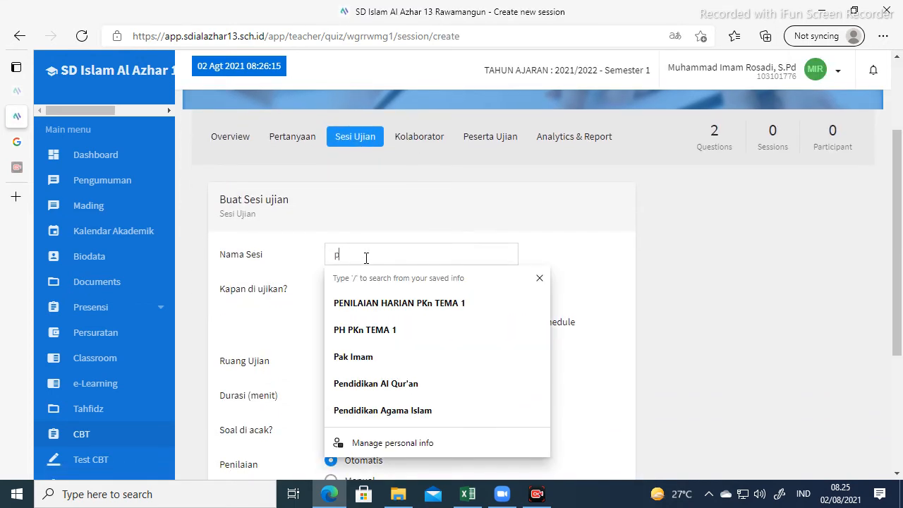
click(371, 303)
scroll(427, 302, down, 1)
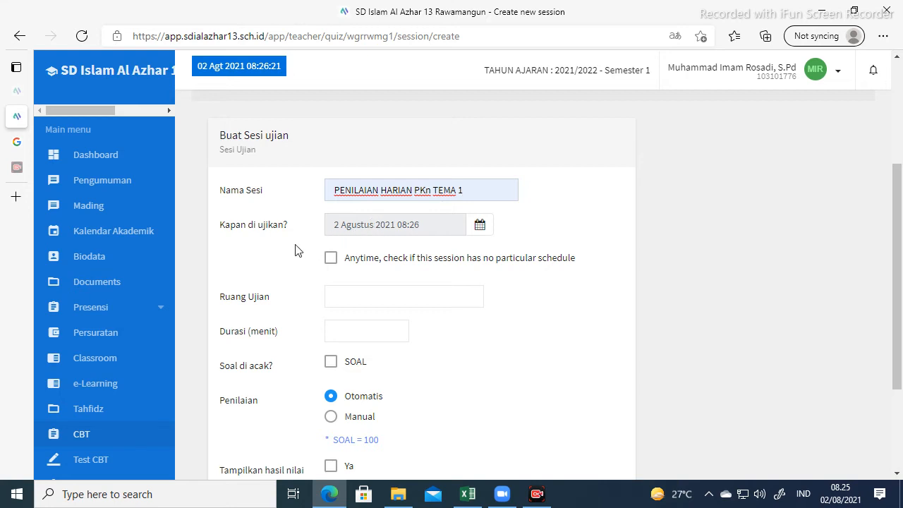
Make the session available anytime in room 5 MEKKAH, lasting 1 minute, with scores shown to students.
click(331, 263)
scroll(331, 262, down, 1)
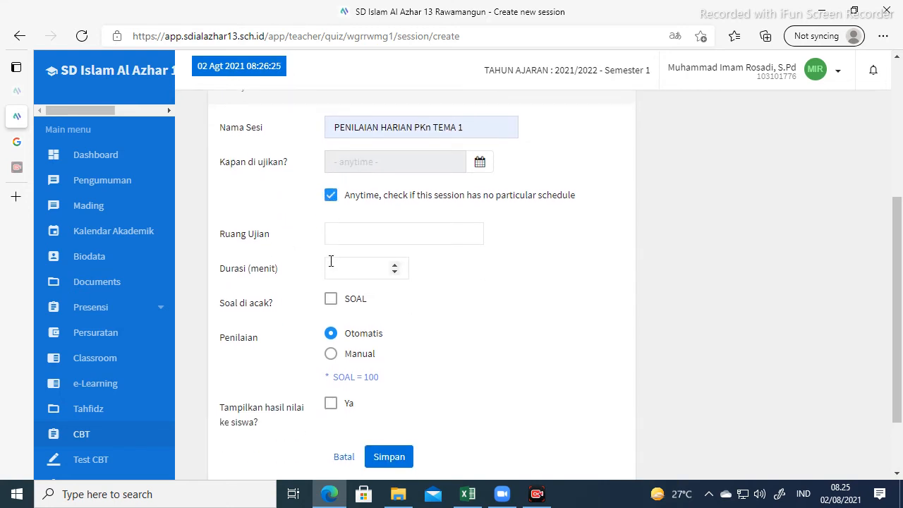
click(343, 230)
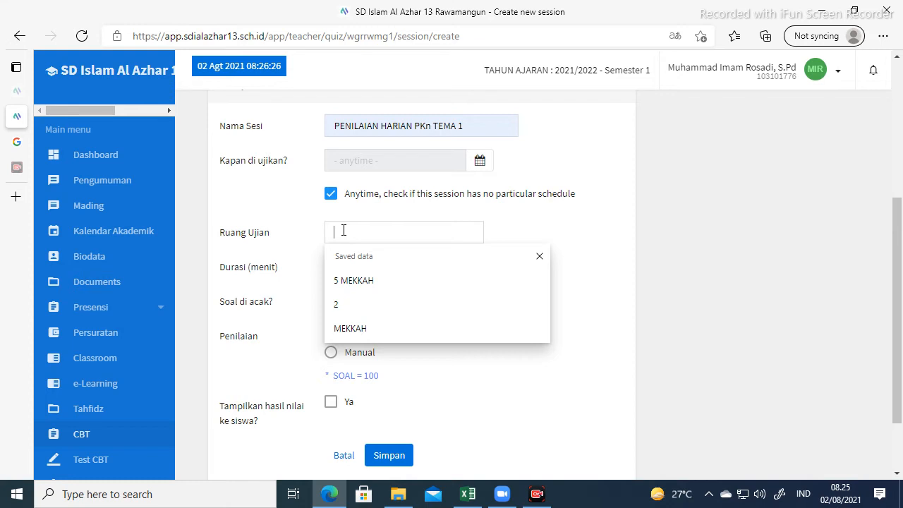
click(361, 282)
click(346, 267)
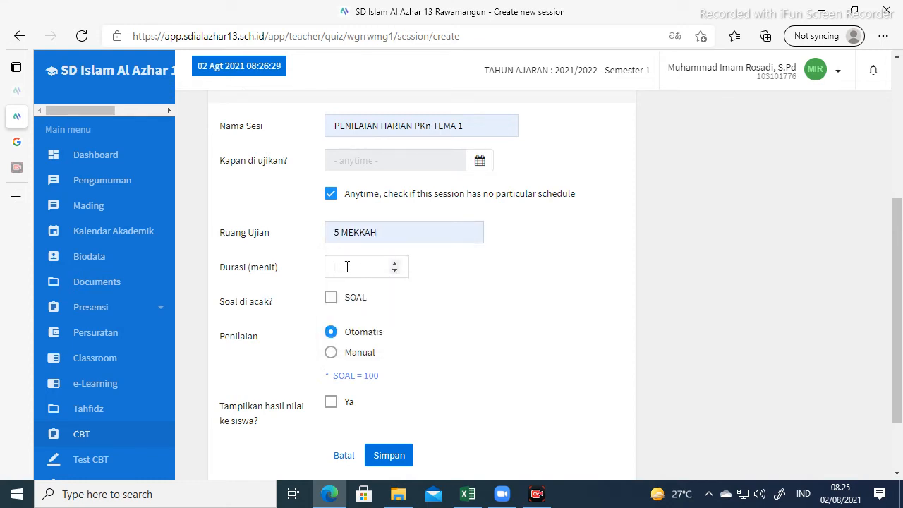
click(396, 267)
scroll(277, 263, down, 2)
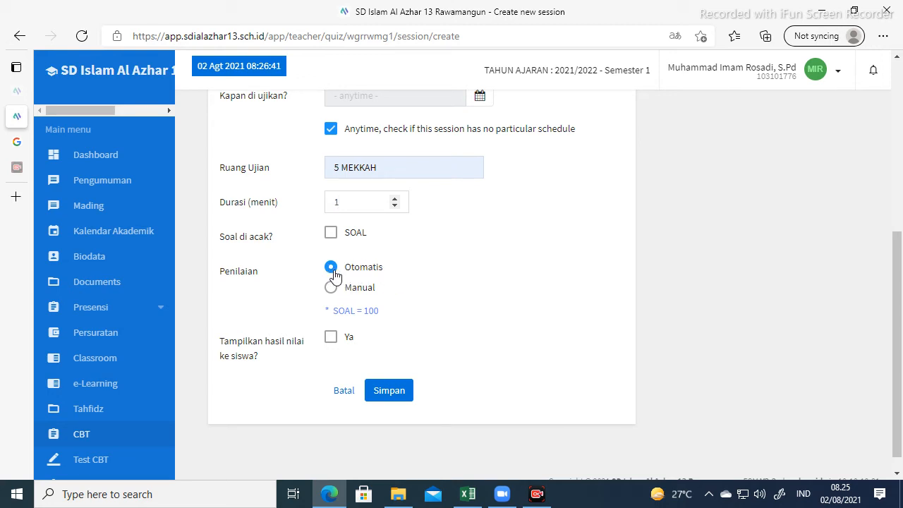
click(332, 342)
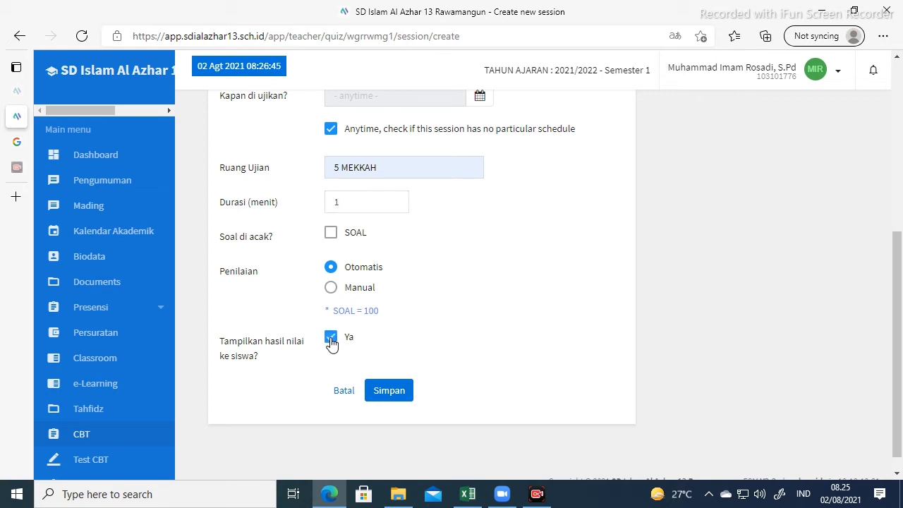
scroll(438, 292, down, 1)
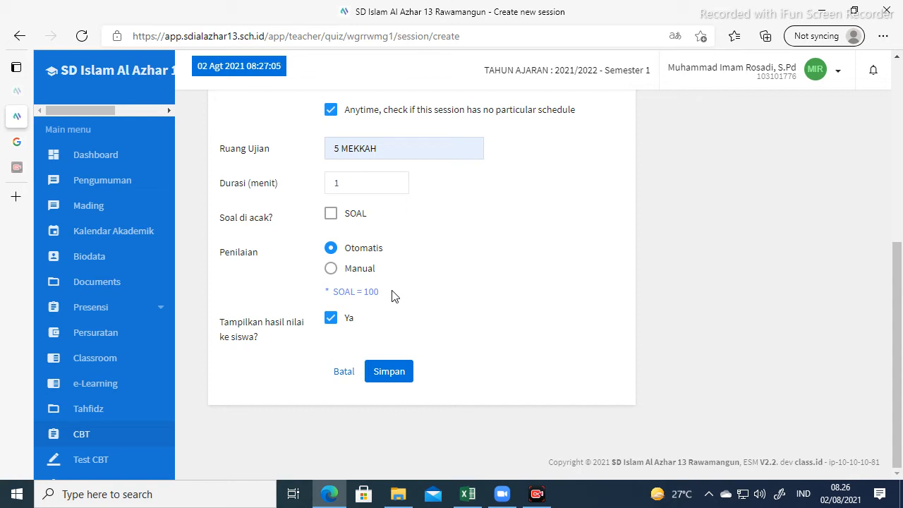
Save the new exam session and open its session report.
click(387, 378)
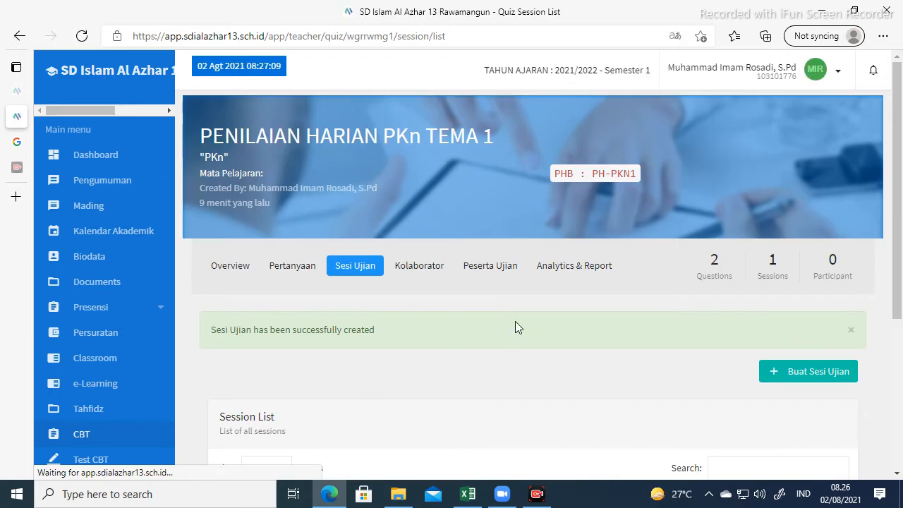
scroll(425, 324, down, 2)
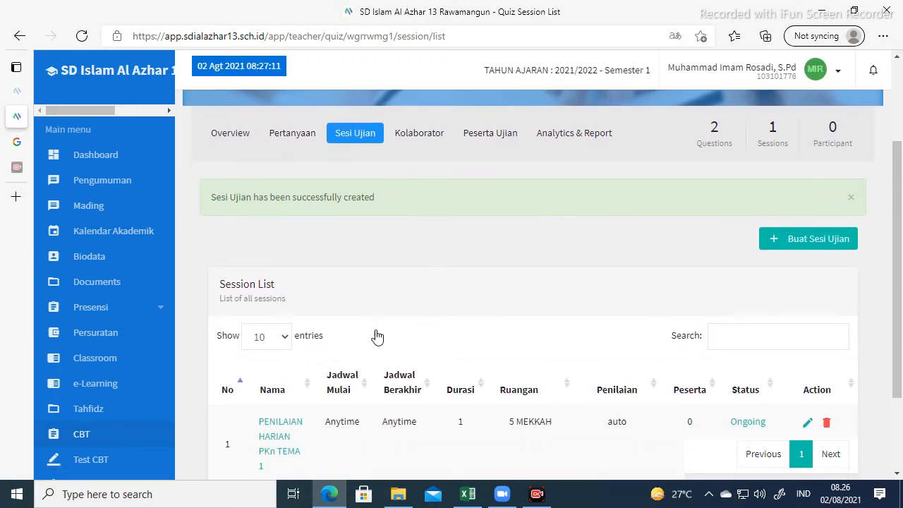
scroll(378, 337, down, 2)
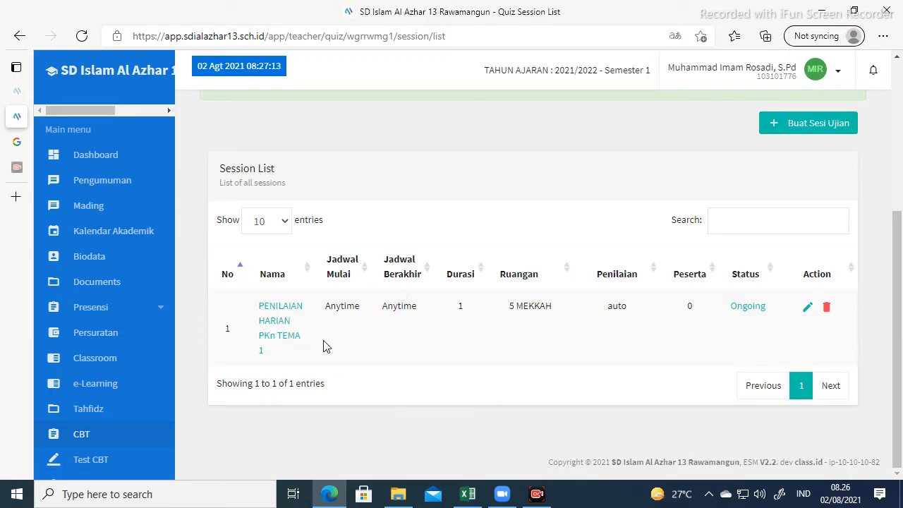
click(277, 322)
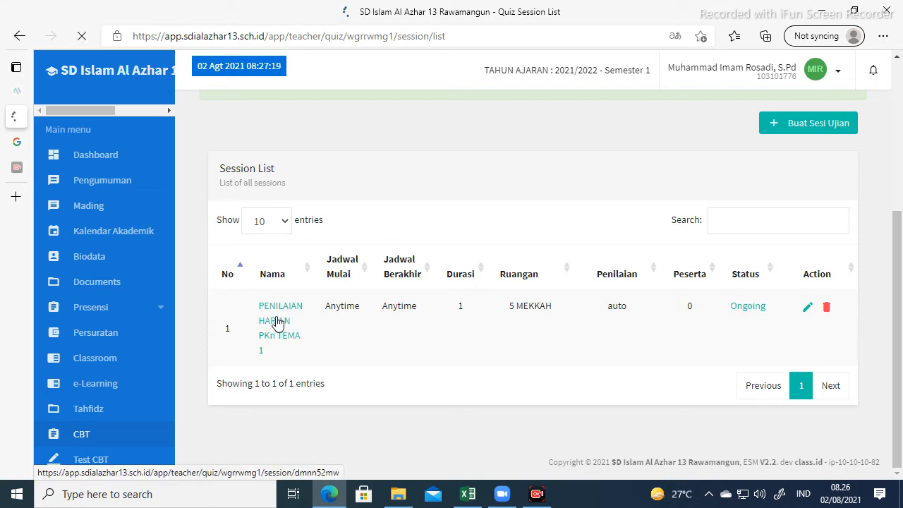
scroll(579, 297, down, 2)
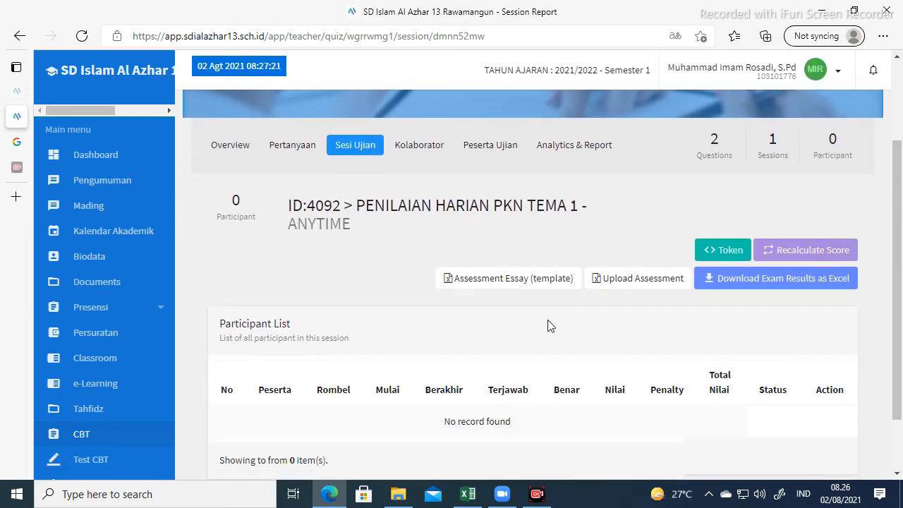
Generate a new 24-hour exam token for the session from its token list.
click(720, 242)
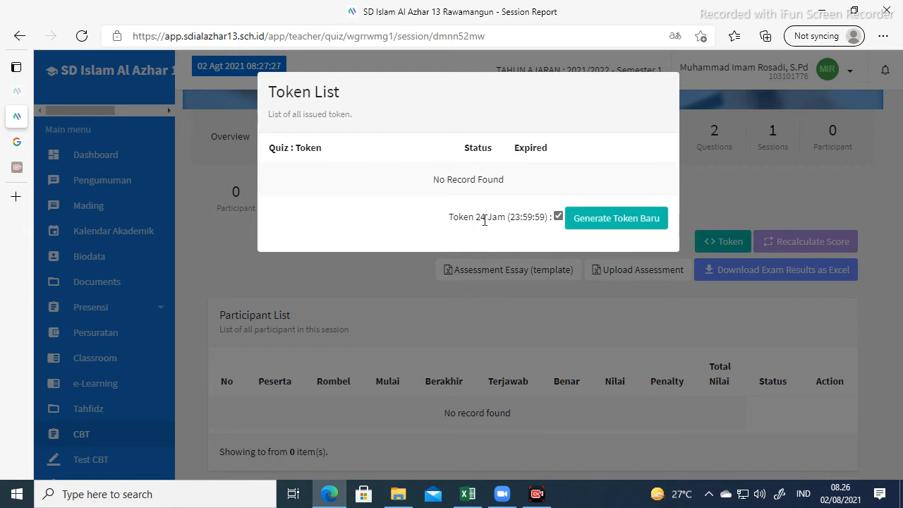
click(606, 225)
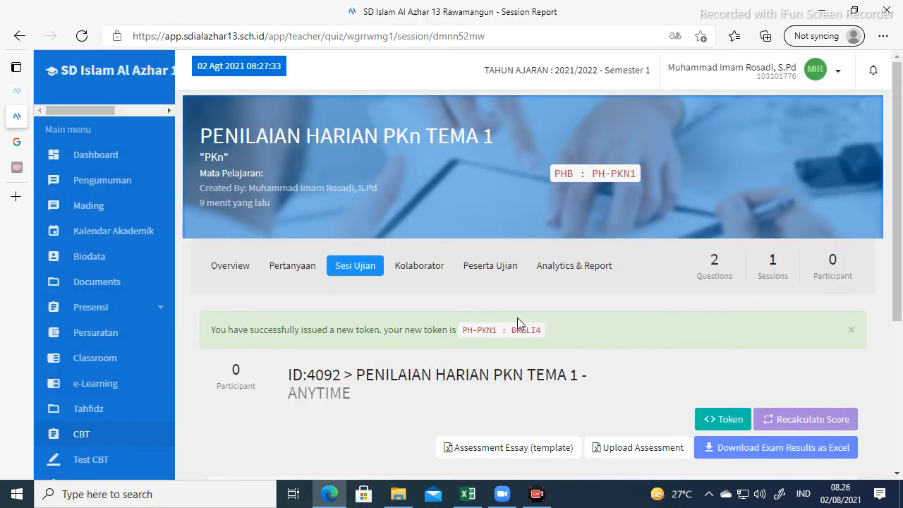
scroll(517, 318, down, 1)
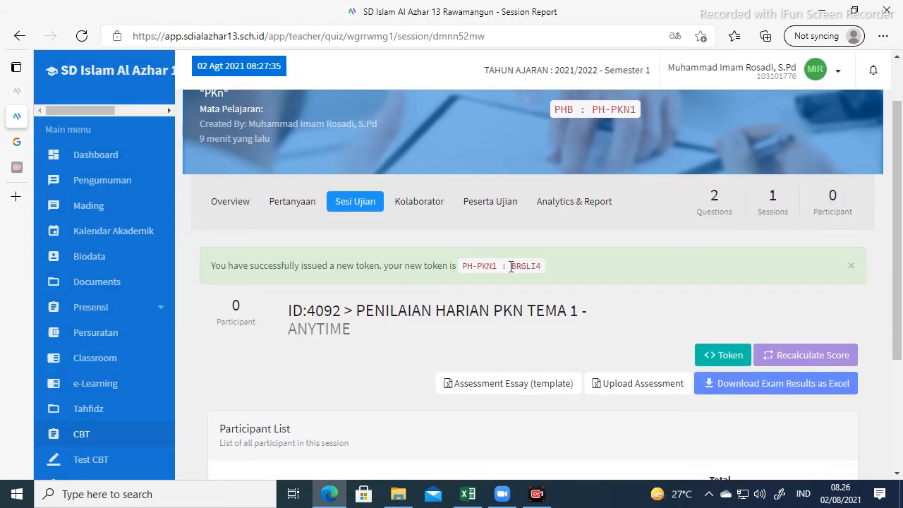
drag(511, 266, 523, 267)
click(549, 278)
scroll(99, 297, down, 1)
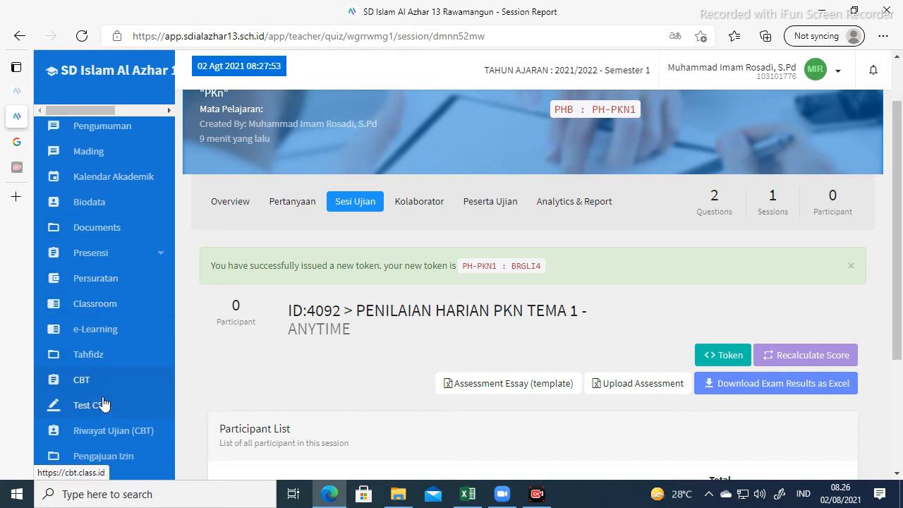
scroll(131, 196, down, 1)
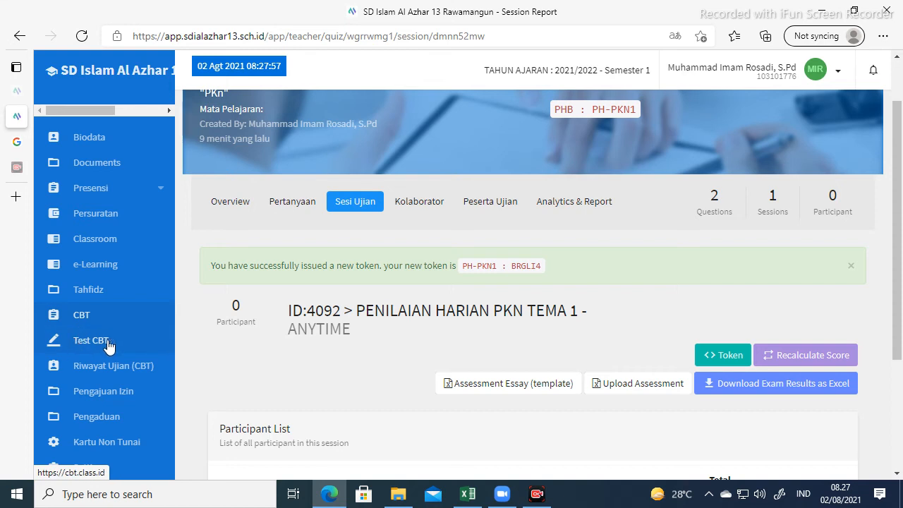
Sign in to Test CBT with the saved school code and the student's username and password.
click(84, 344)
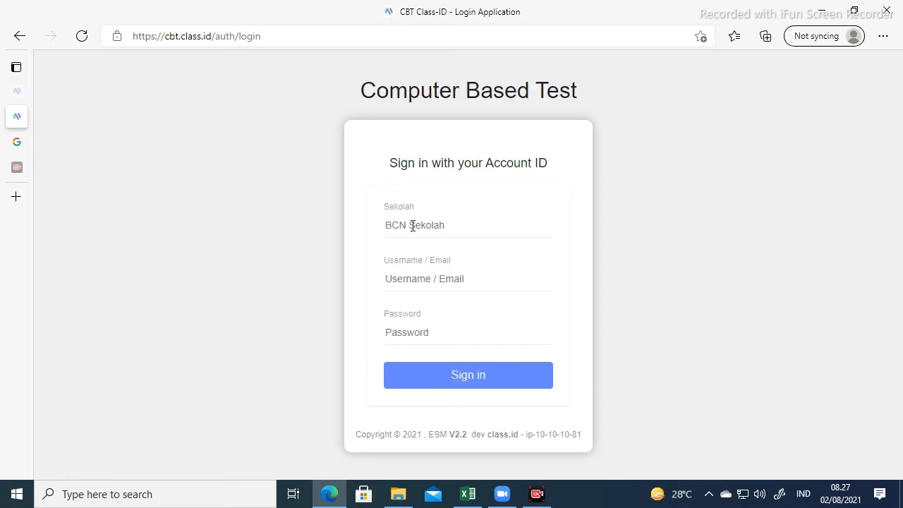
click(412, 224)
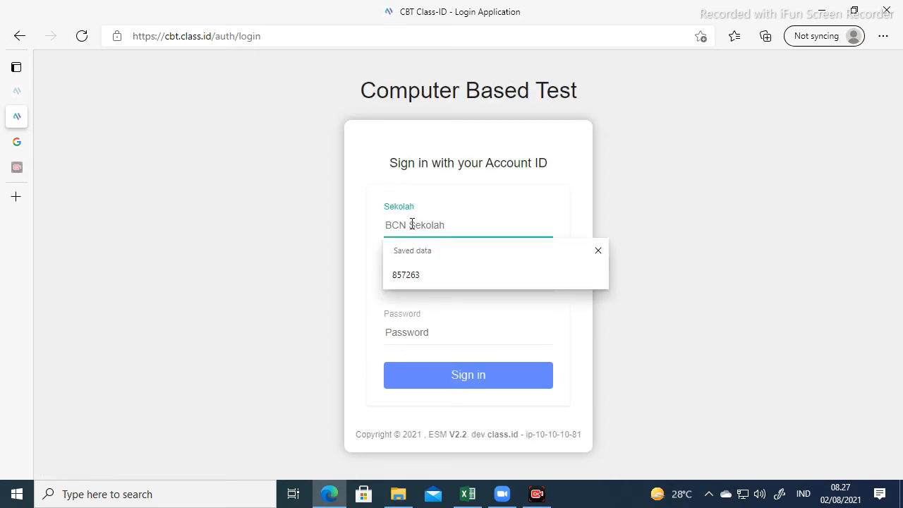
click(414, 279)
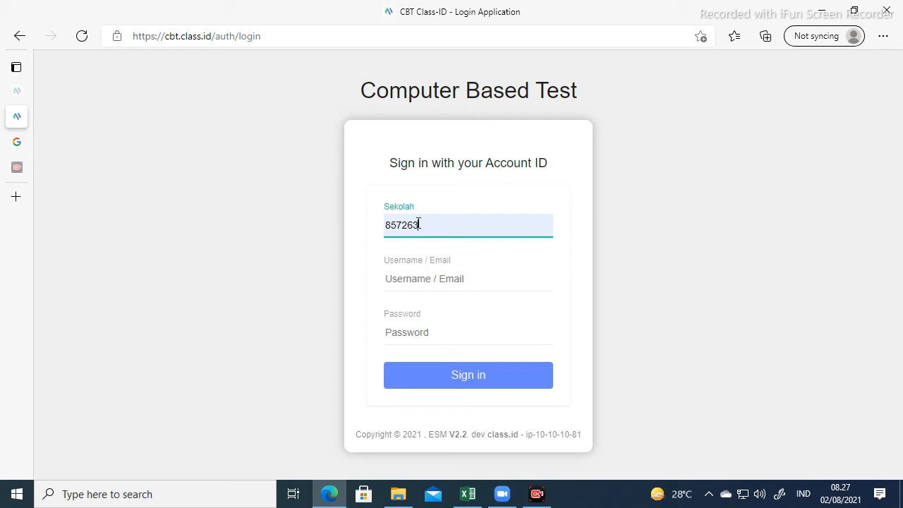
click(406, 281)
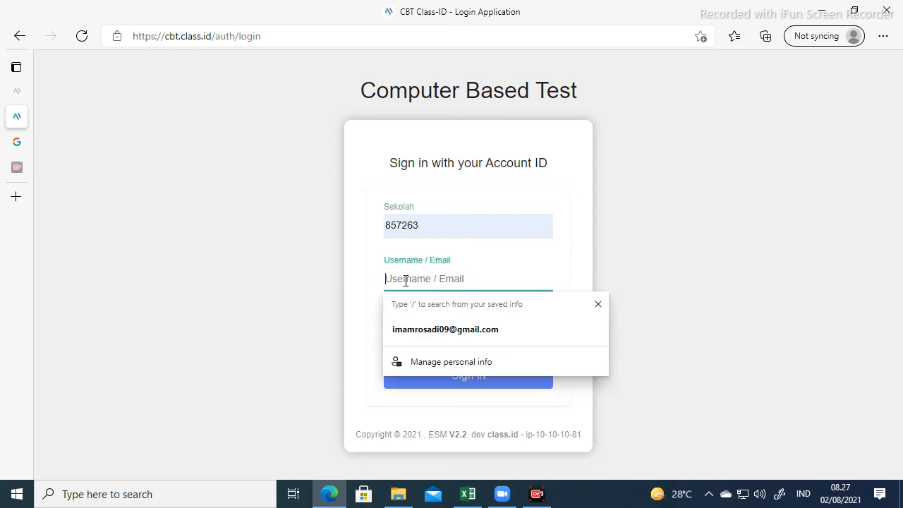
text(fau)
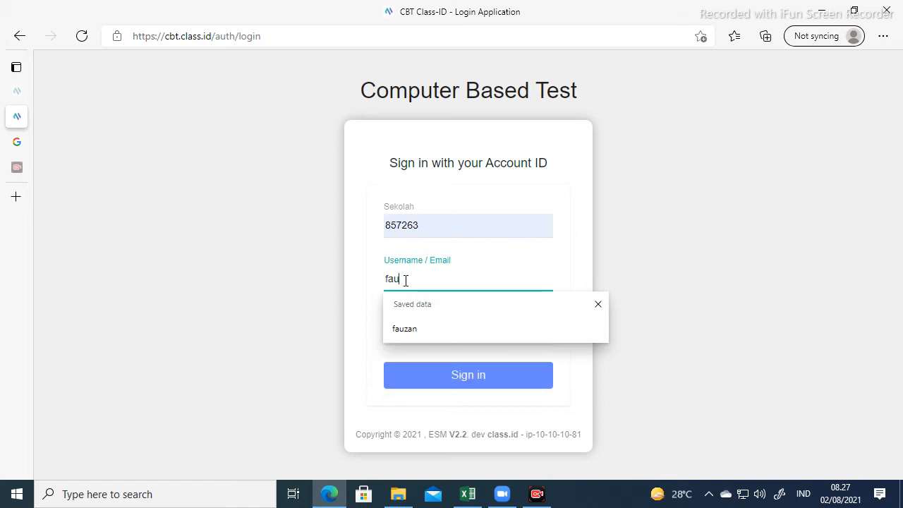
text(zan)
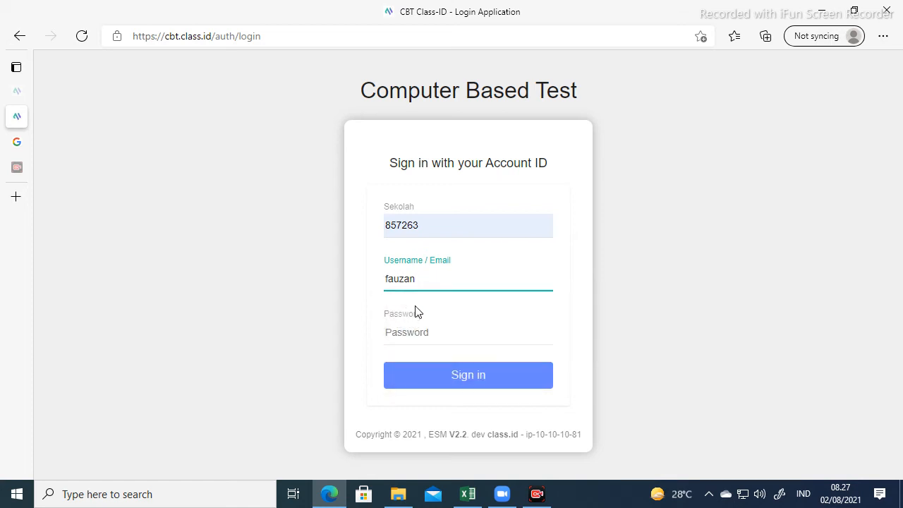
click(418, 325)
text(f)
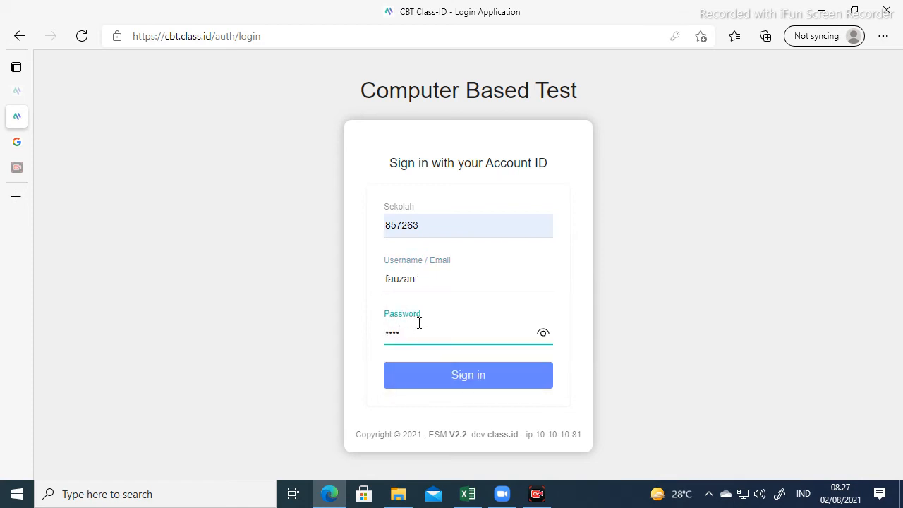
click(462, 377)
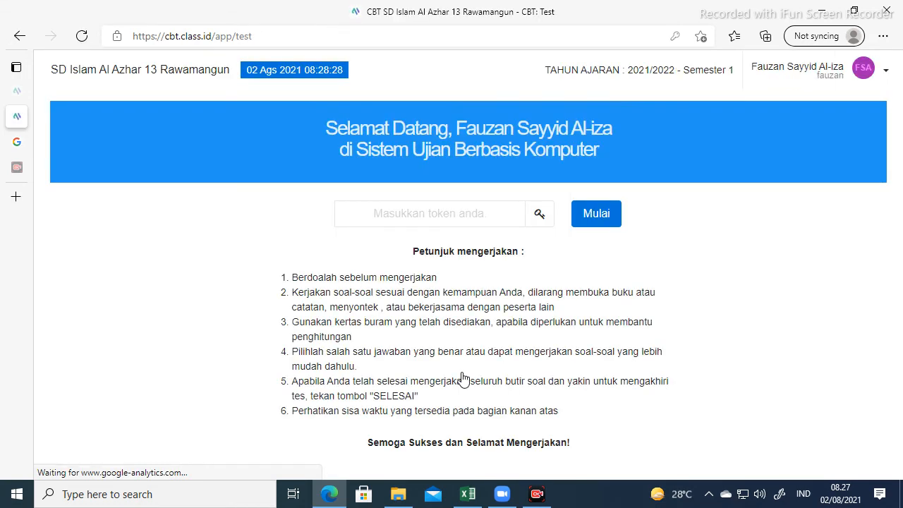
Enter the session's exam token and start the PH-PKn1 test.
click(402, 217)
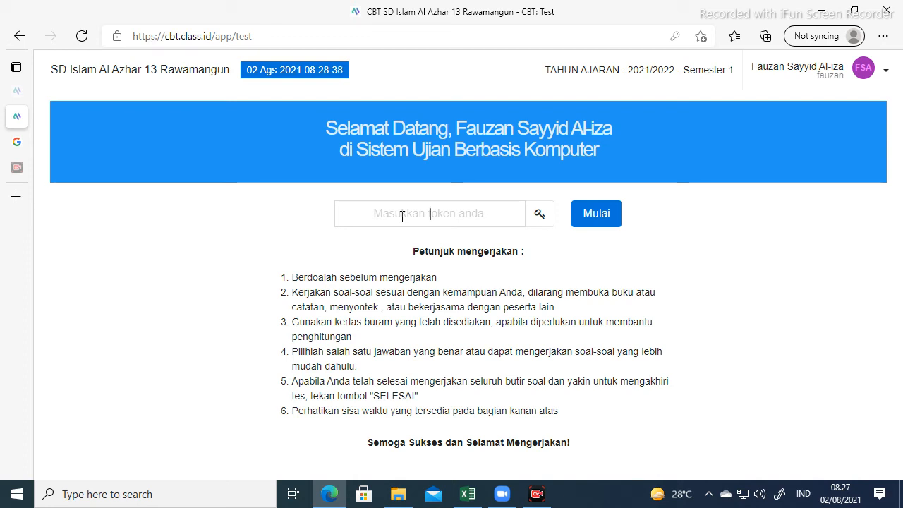
text(BRG)
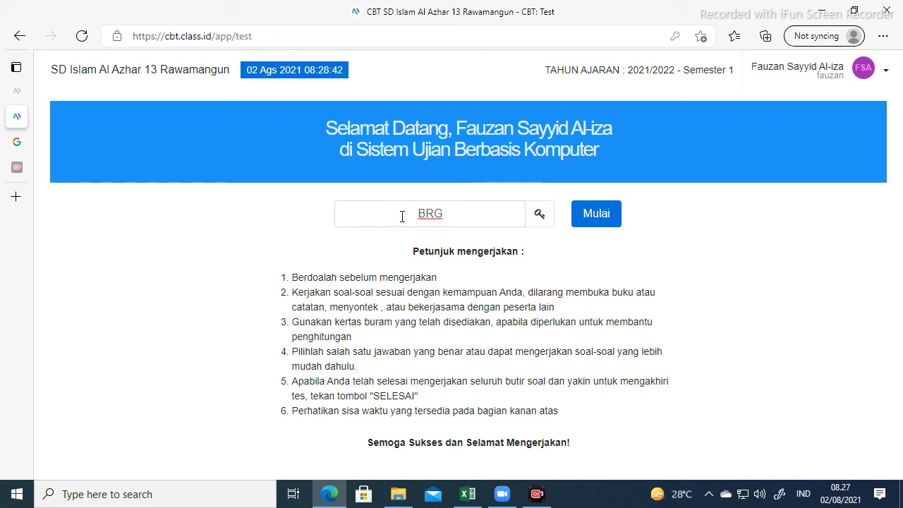
text(LI4)
click(591, 218)
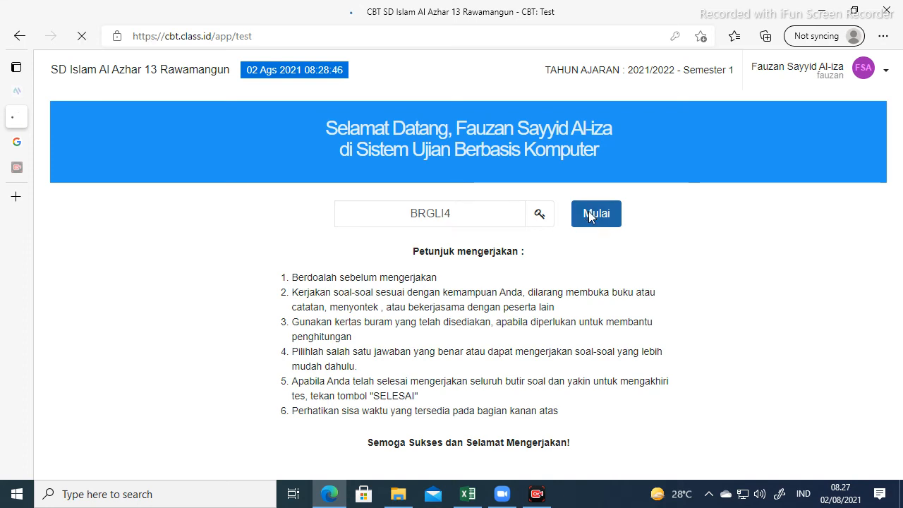
Answer question 1 with option D, Persatuan Indonesia.
scroll(188, 239, down, 1)
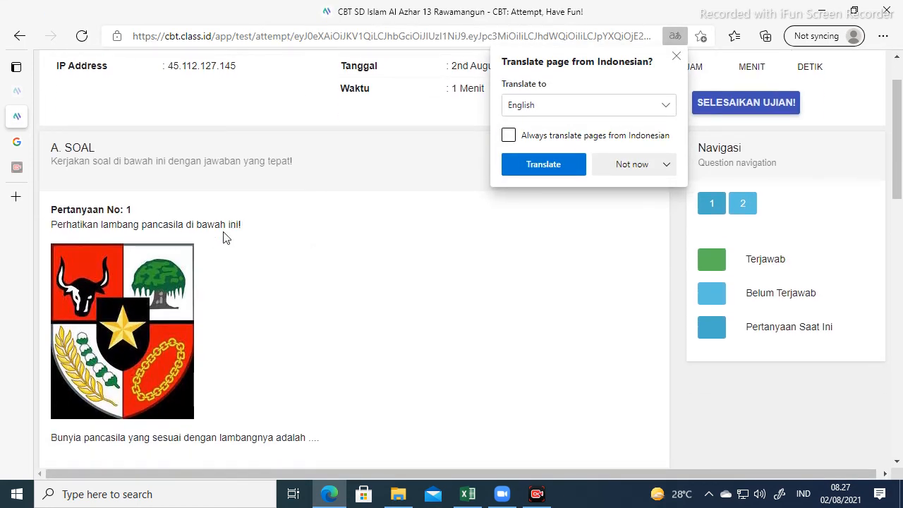
scroll(226, 238, down, 10)
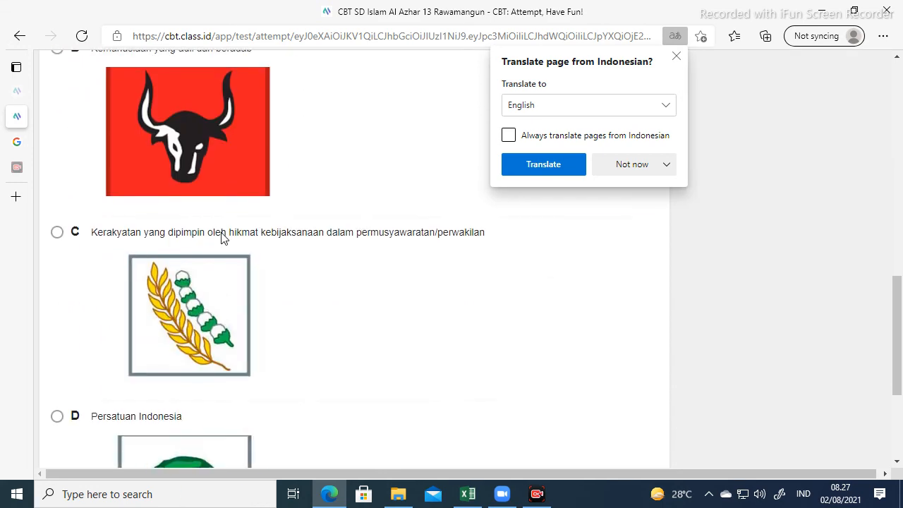
scroll(221, 233, down, 2)
click(56, 290)
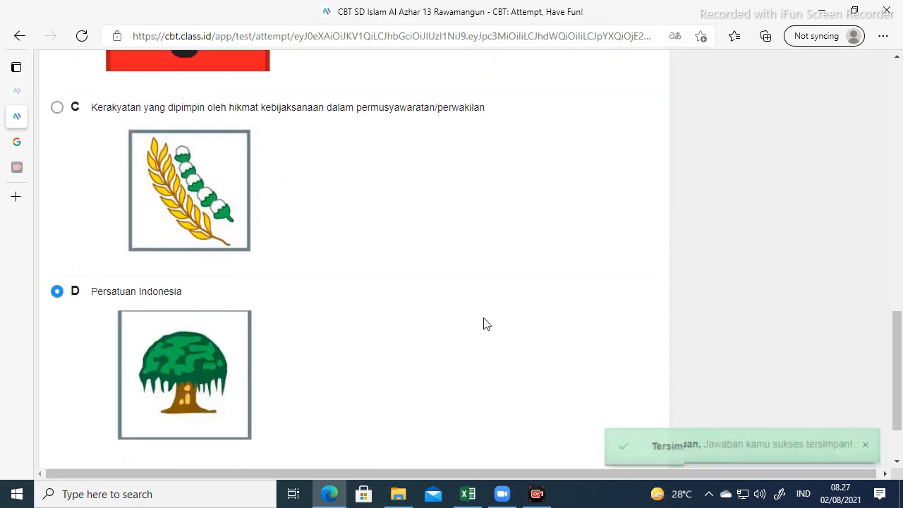
scroll(484, 324, down, 1)
scroll(577, 390, up, 14)
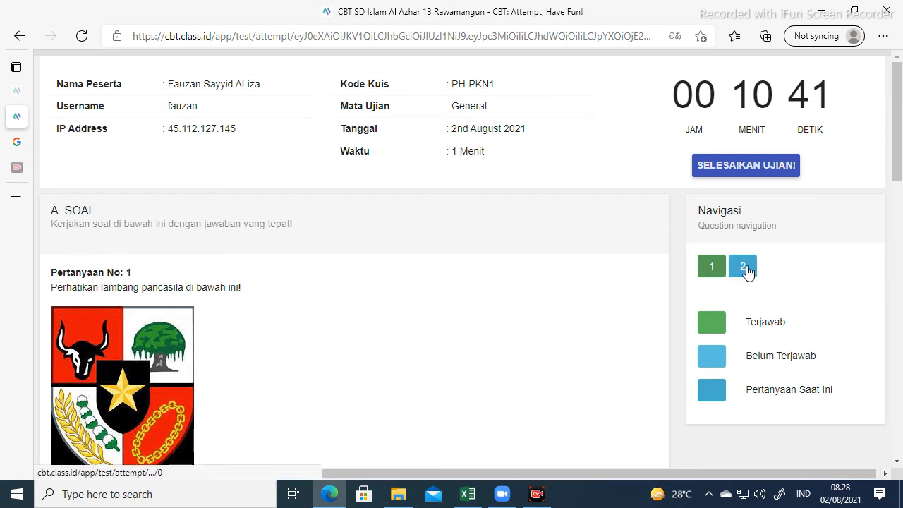
scroll(382, 328, down, 15)
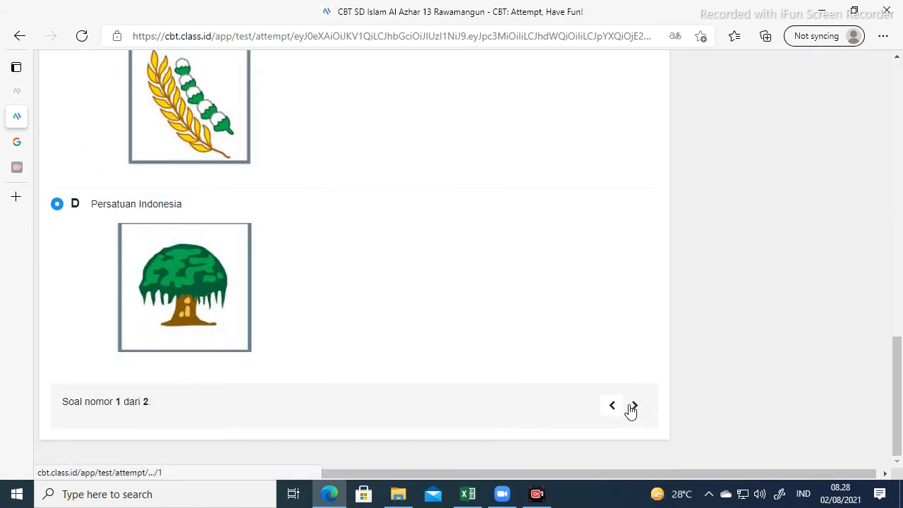
scroll(637, 395, up, 15)
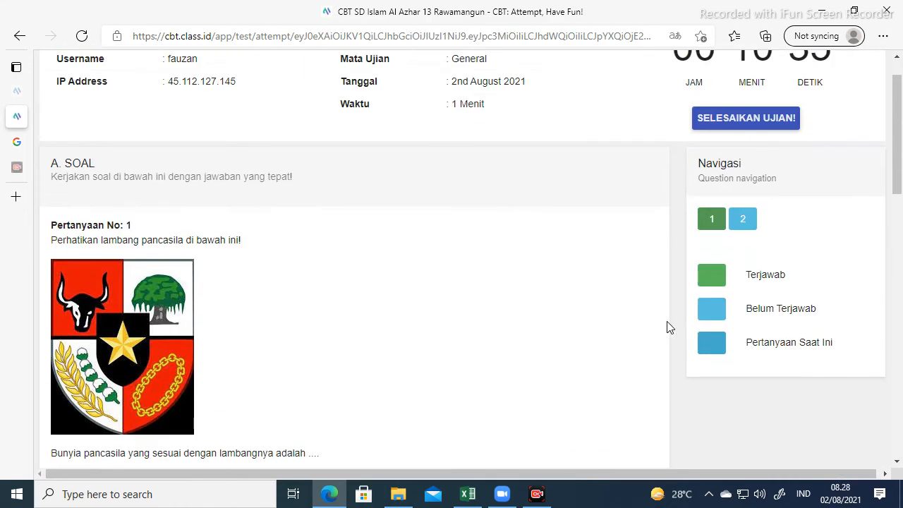
Answer question 2 with 1 and save the answer.
click(743, 267)
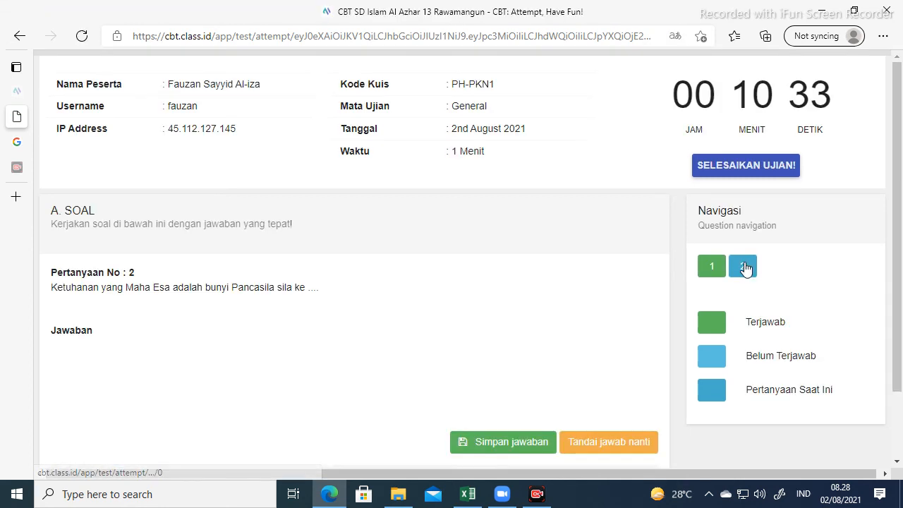
scroll(212, 316, down, 3)
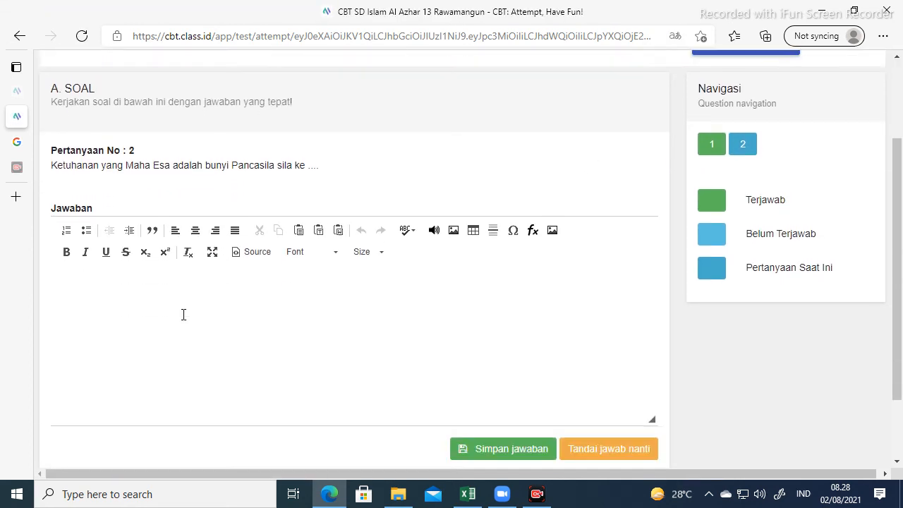
click(120, 220)
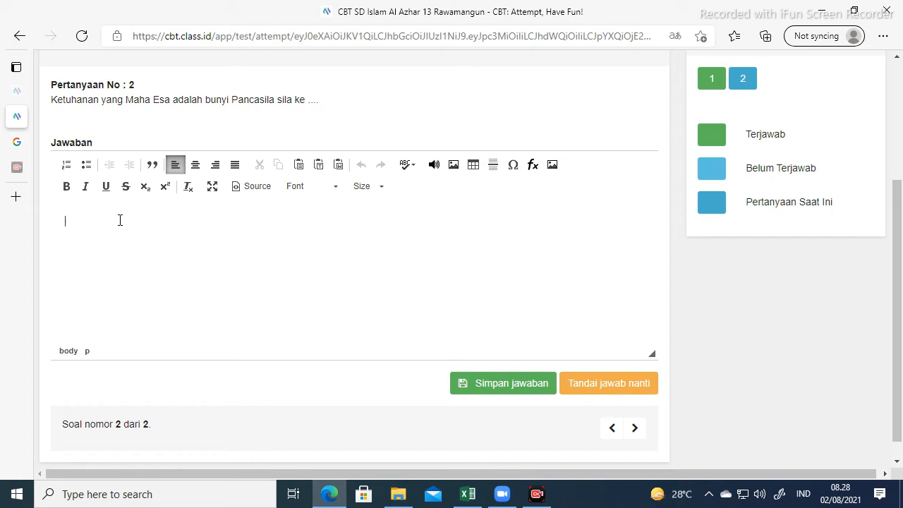
scroll(598, 201, up, 1)
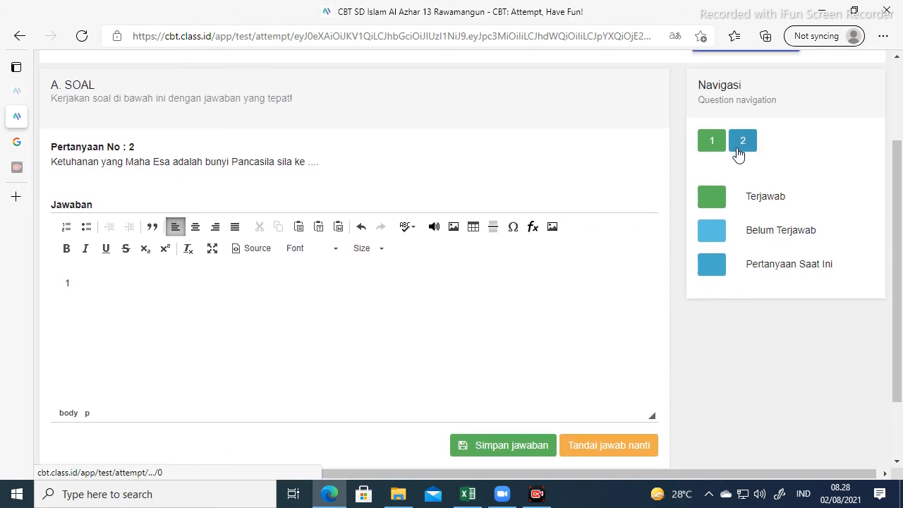
click(501, 447)
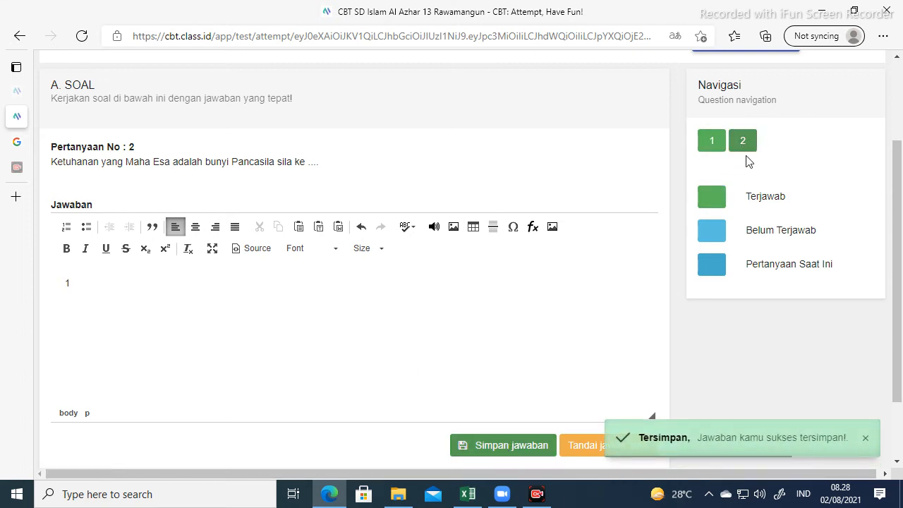
Submit the finished exam, confirming it can't be reopened, and return to the teacher's report tab.
scroll(677, 258, up, 2)
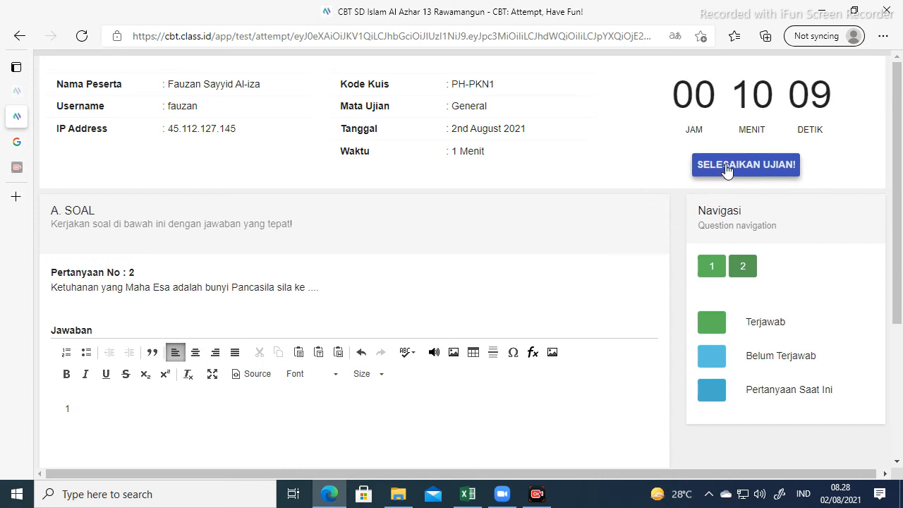
click(747, 169)
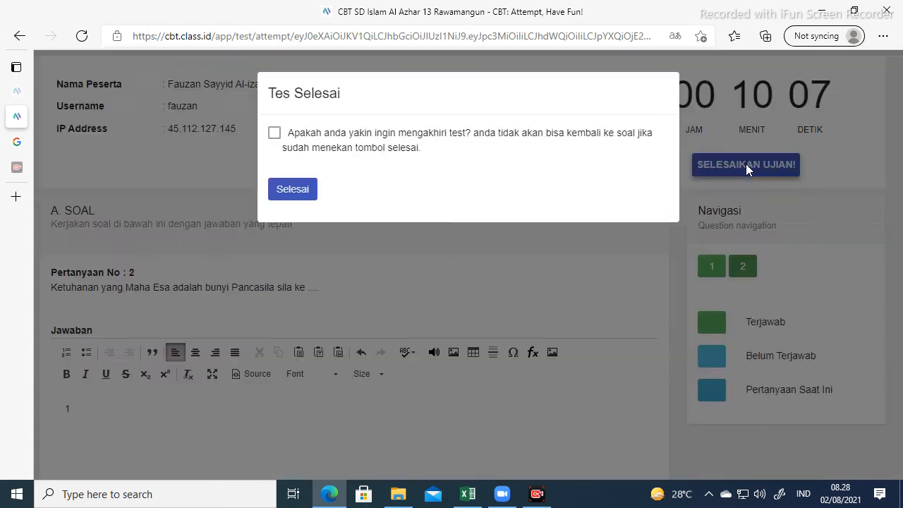
click(274, 134)
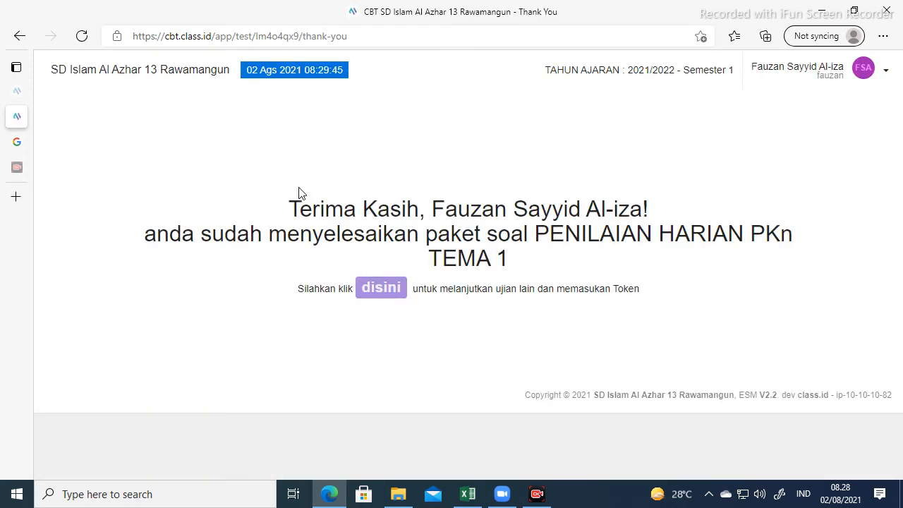
mouse_move(24, 97)
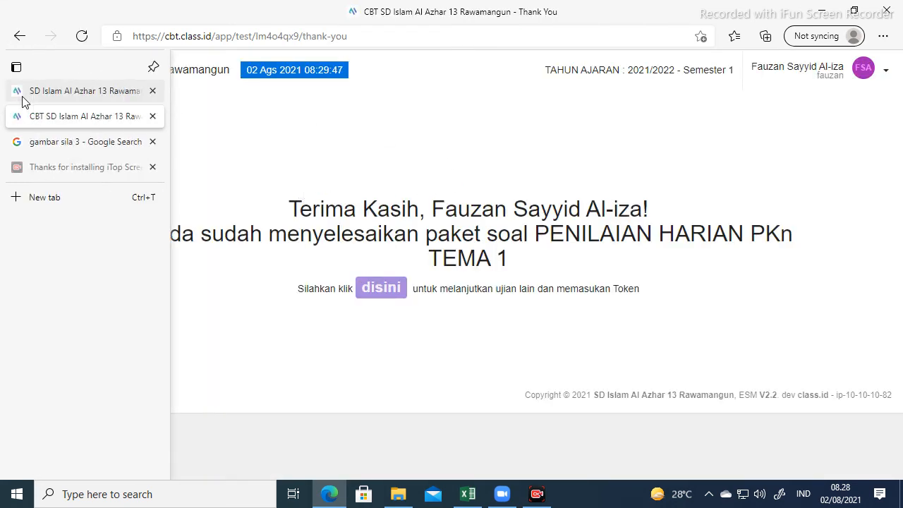
click(53, 94)
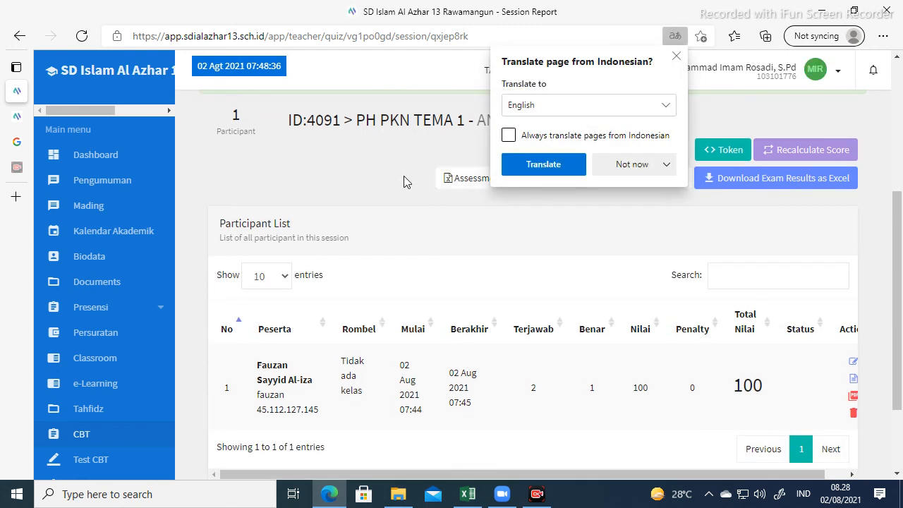
Dismiss the translate offer and open the PENILAIAN HARIAN PKn TEMA 1 quiz's exam sessions.
click(610, 157)
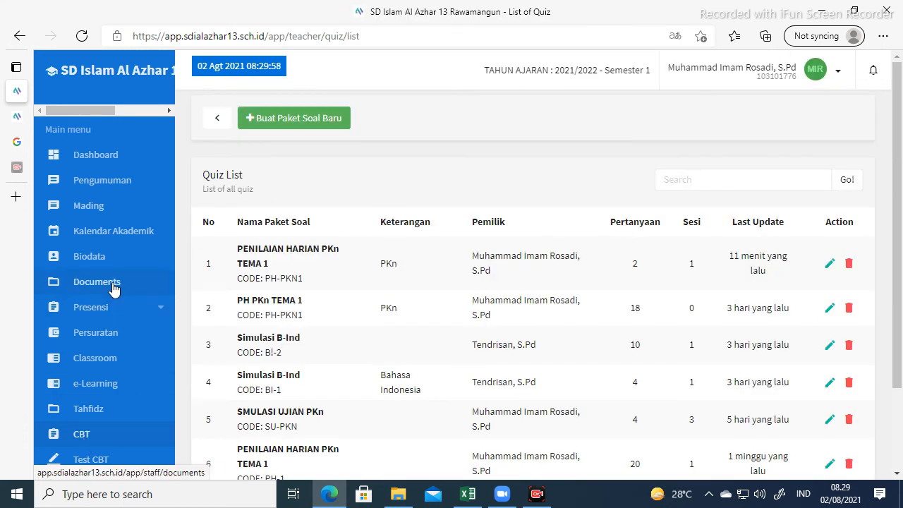
scroll(96, 232, down, 1)
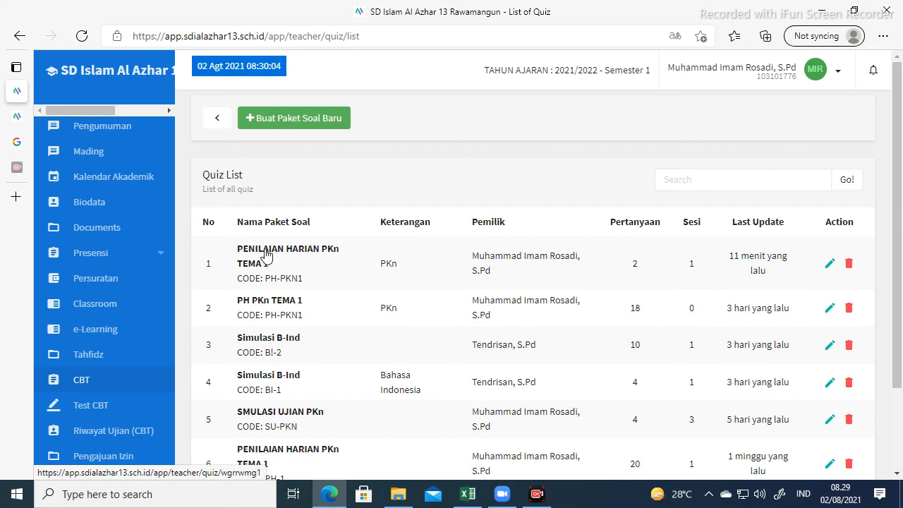
click(266, 255)
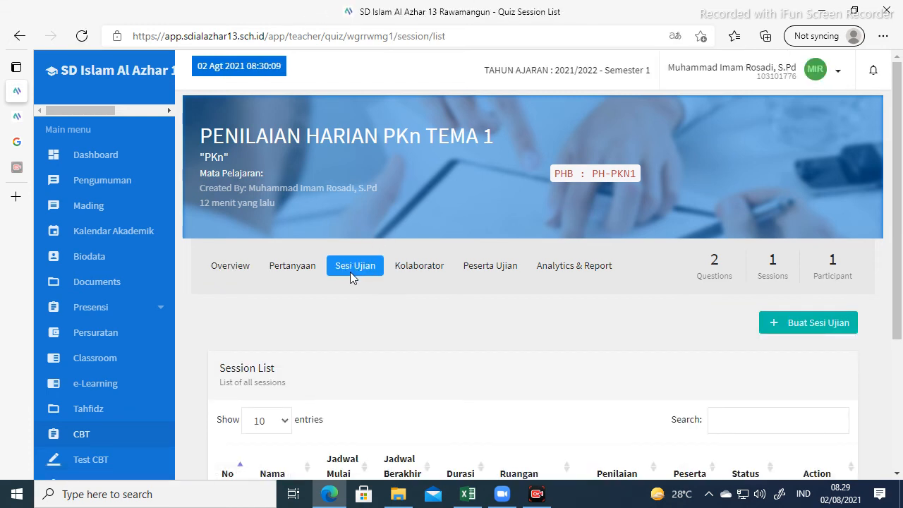
scroll(350, 272, down, 3)
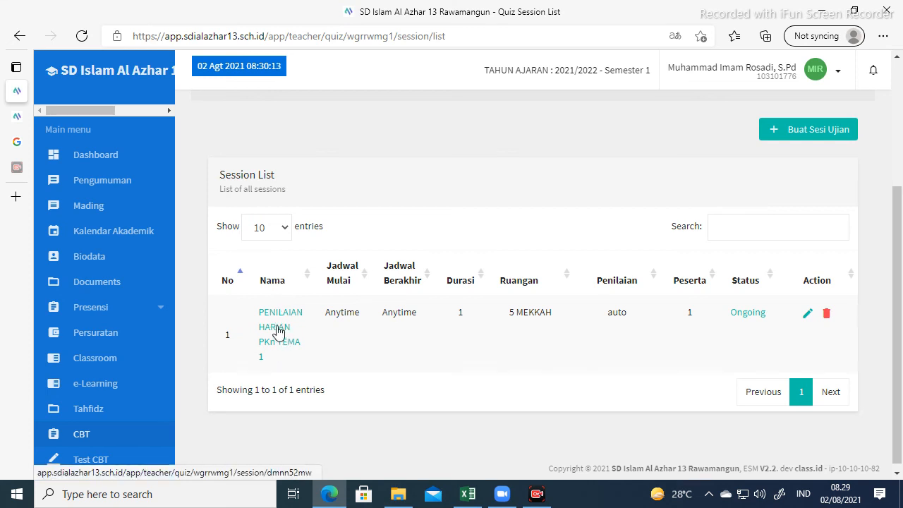
Open the session report and the student's attempt, currently scored 50, for manual assessment.
click(277, 332)
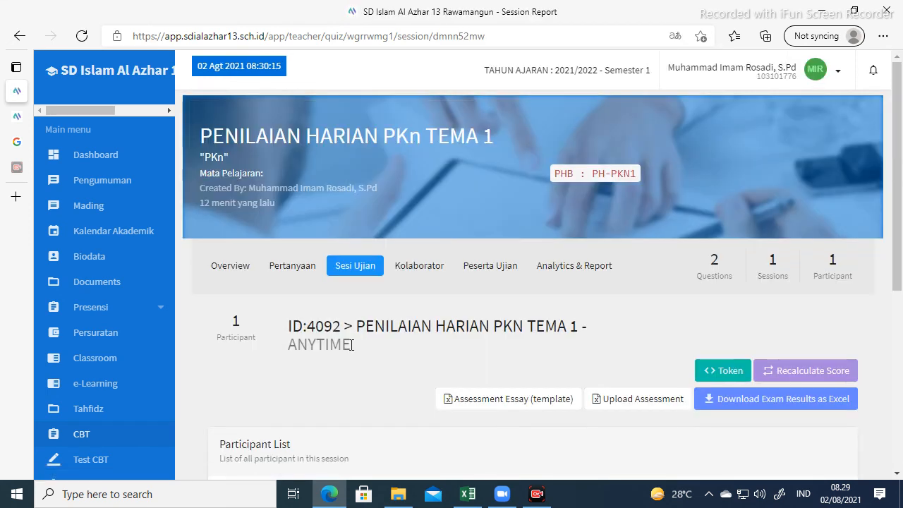
scroll(337, 314, down, 1)
scroll(333, 310, down, 3)
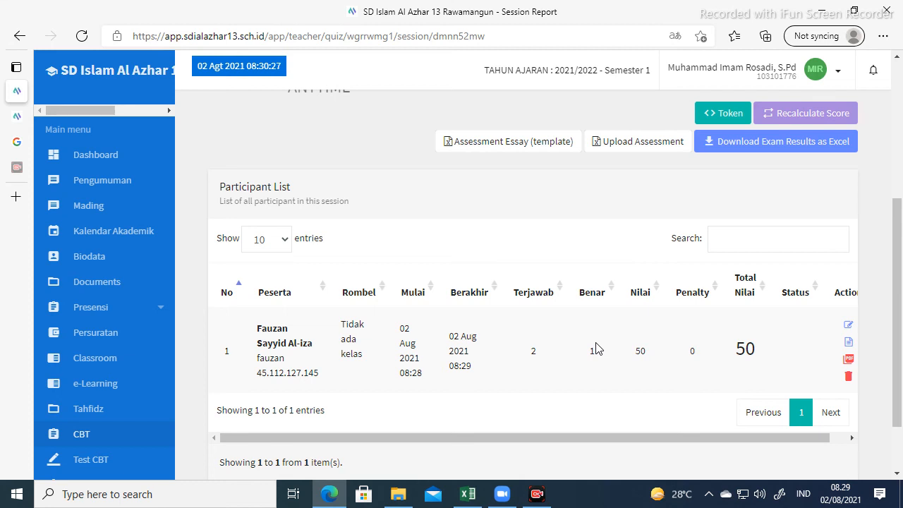
scroll(607, 346, up, 1)
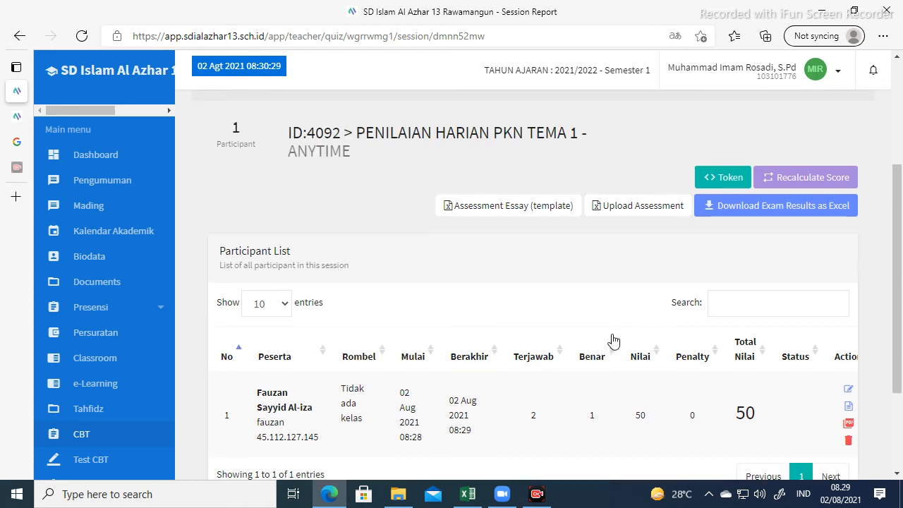
scroll(610, 355, down, 1)
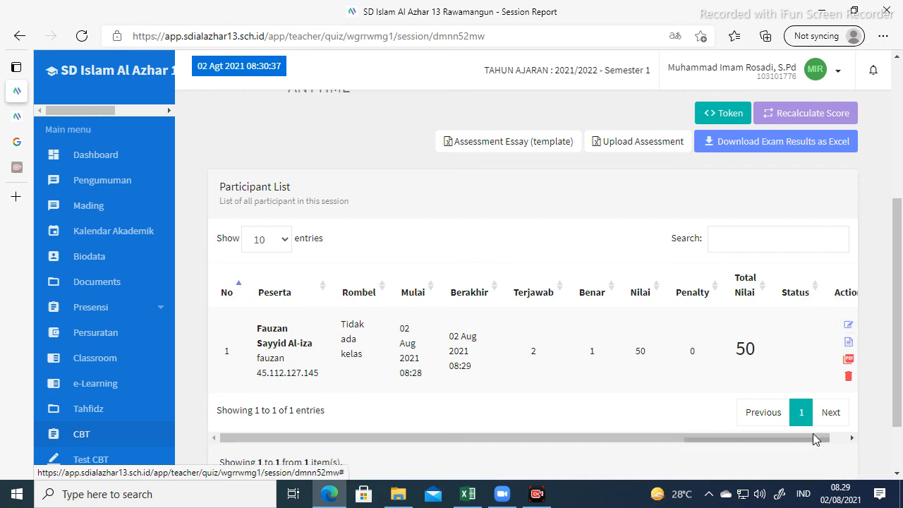
drag(813, 437, 830, 437)
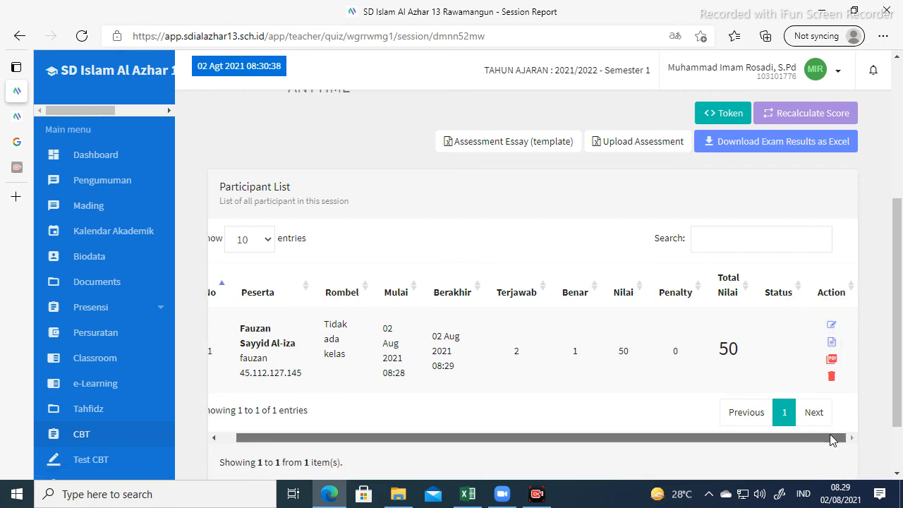
click(831, 326)
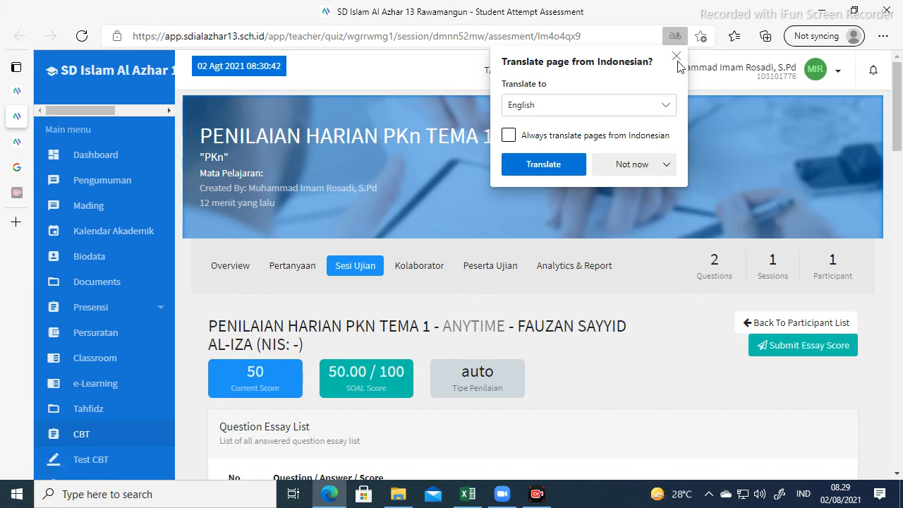
Dismiss the translate offer and submit the essay score, raising SOAL to 100.00/100.
click(676, 56)
scroll(538, 285, down, 2)
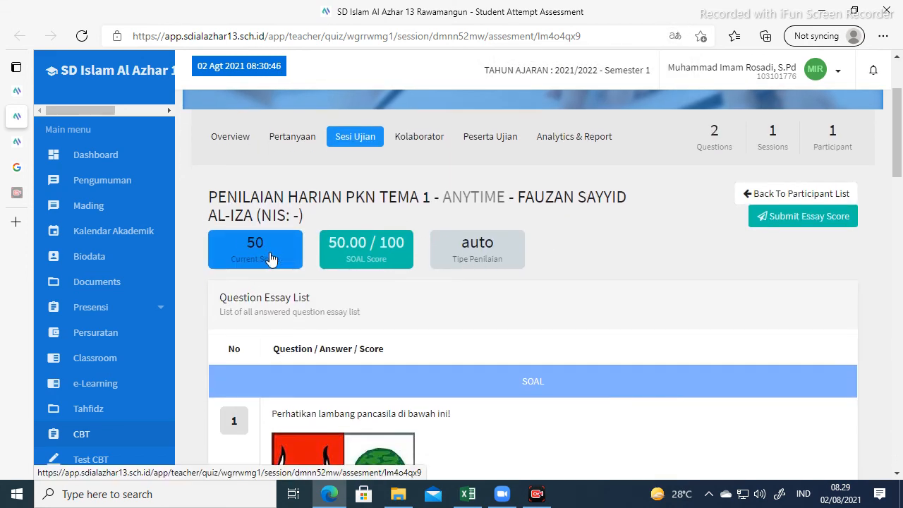
scroll(364, 247, down, 1)
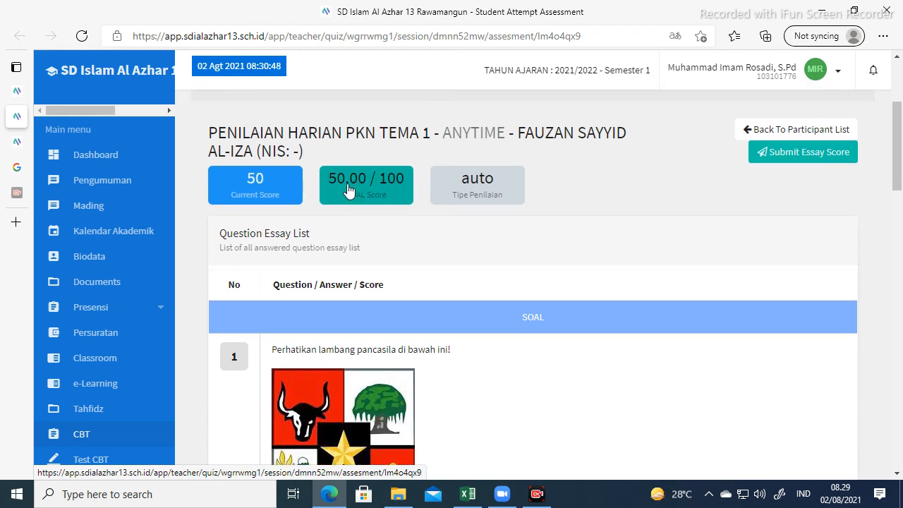
scroll(367, 205, down, 6)
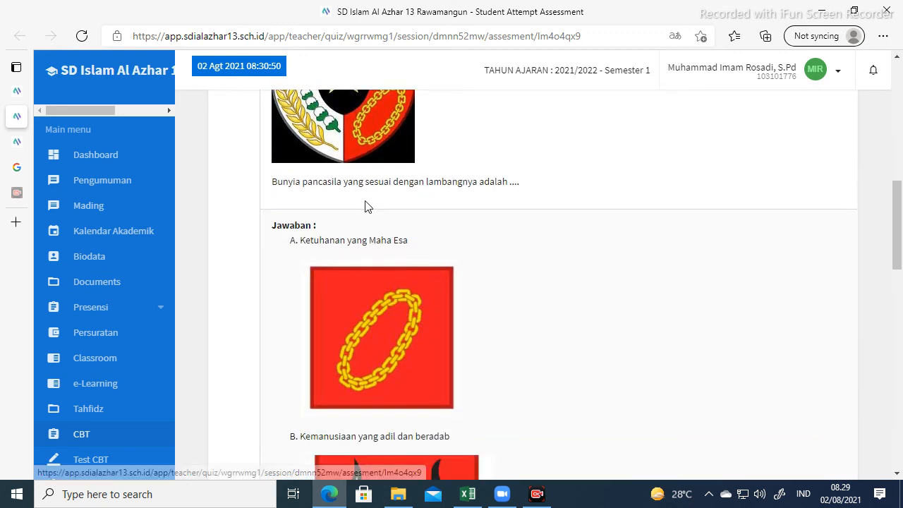
scroll(365, 205, down, 11)
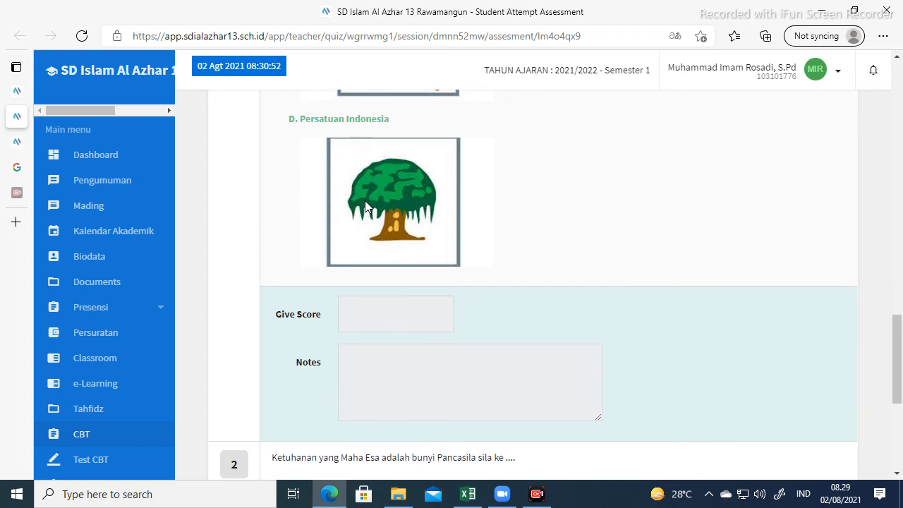
scroll(365, 201, down, 4)
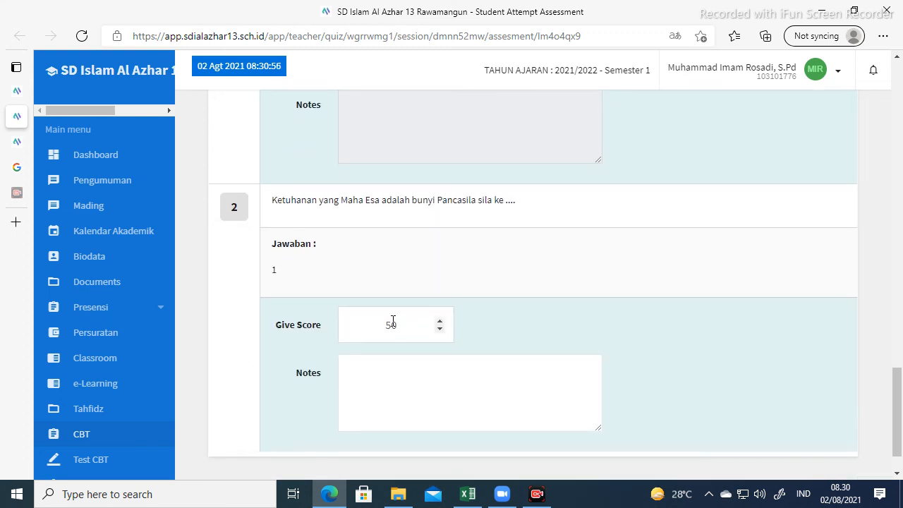
scroll(508, 289, up, 20)
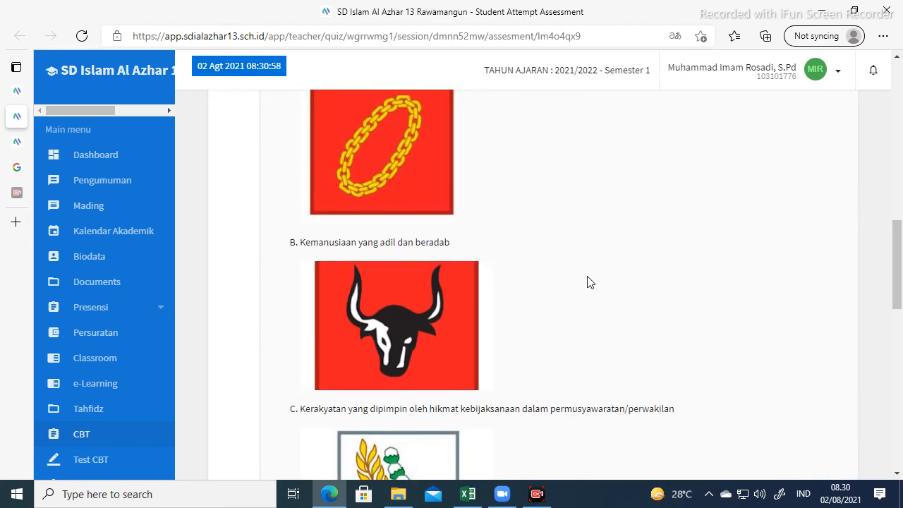
scroll(591, 281, up, 4)
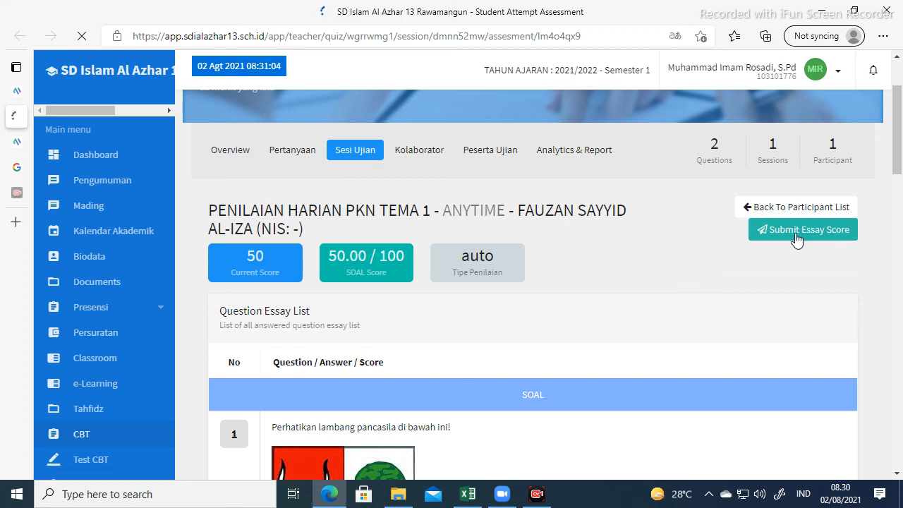
scroll(529, 330, down, 2)
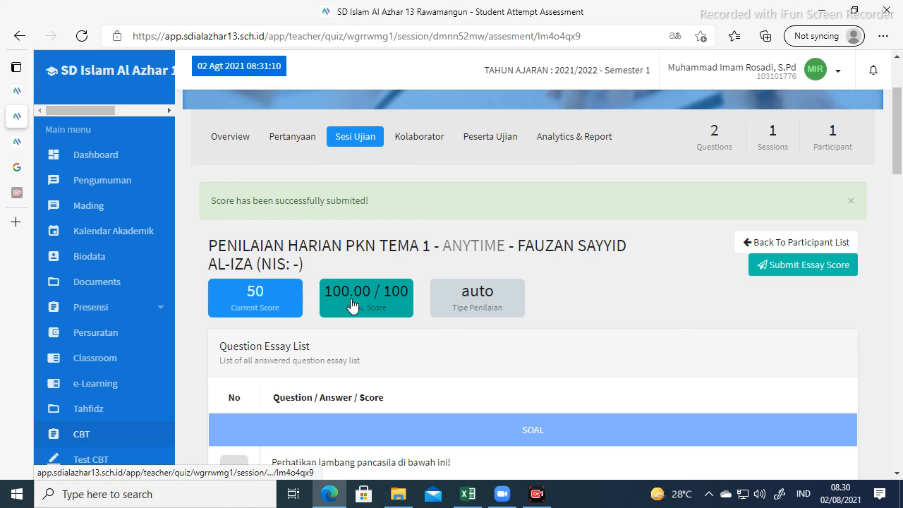
scroll(352, 305, down, 1)
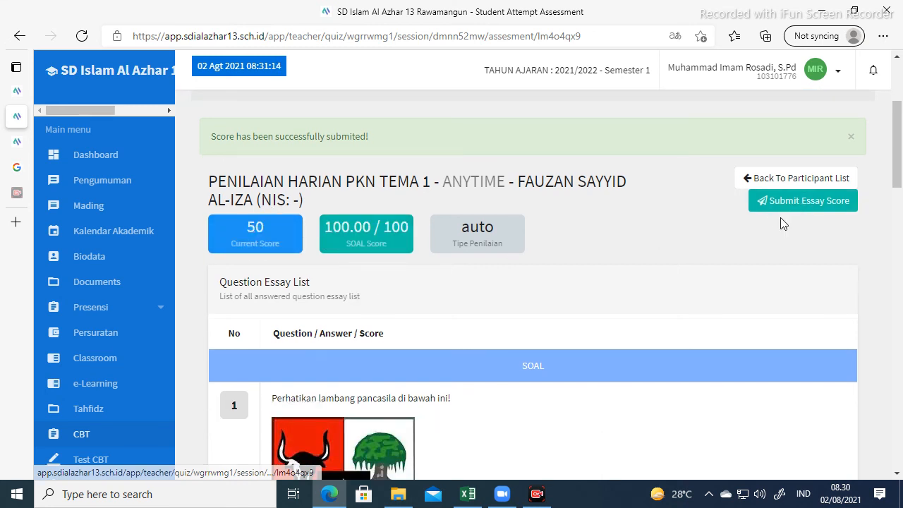
scroll(782, 223, up, 1)
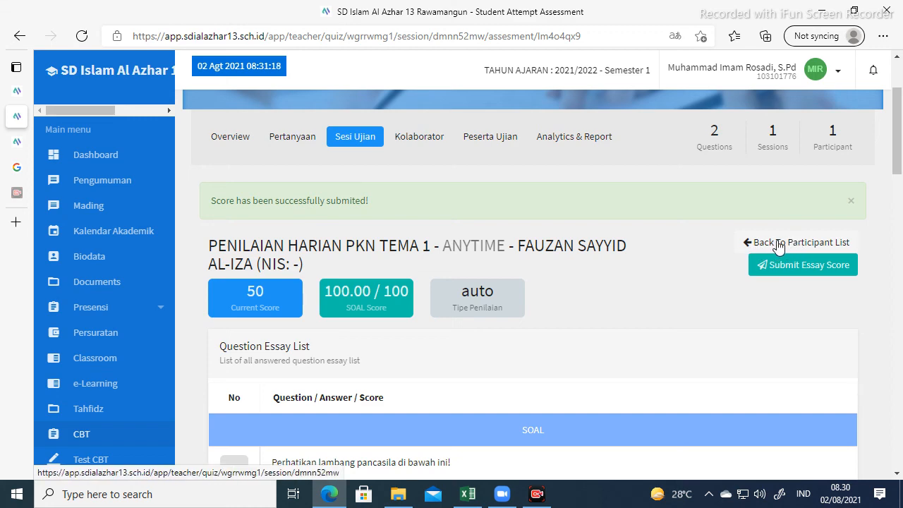
Back on the participant list, check Total Nilai reads 100 and download the results as Excel.
click(779, 243)
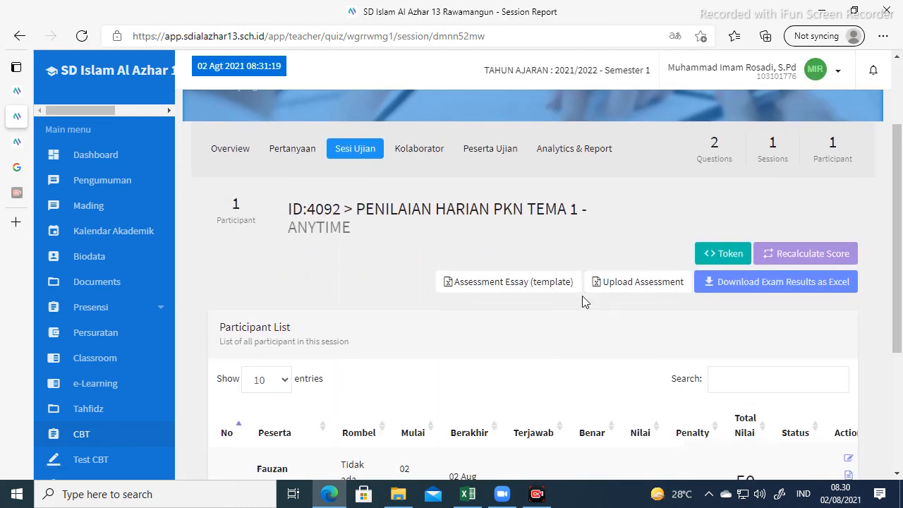
scroll(582, 300, down, 2)
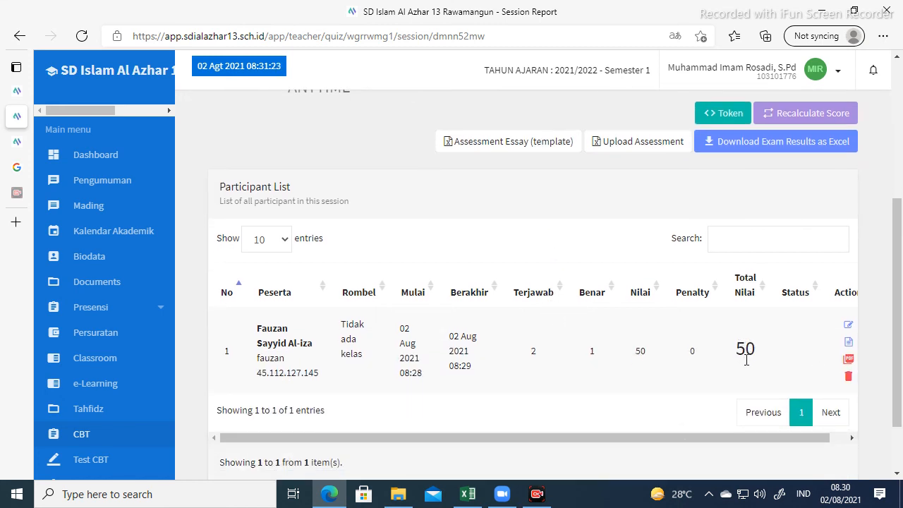
scroll(754, 337, up, 2)
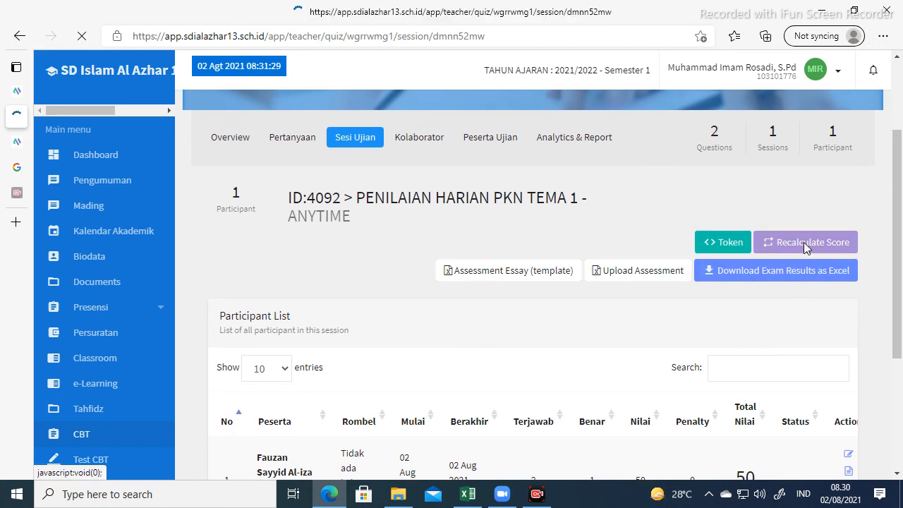
scroll(728, 306, down, 3)
scroll(728, 312, down, 2)
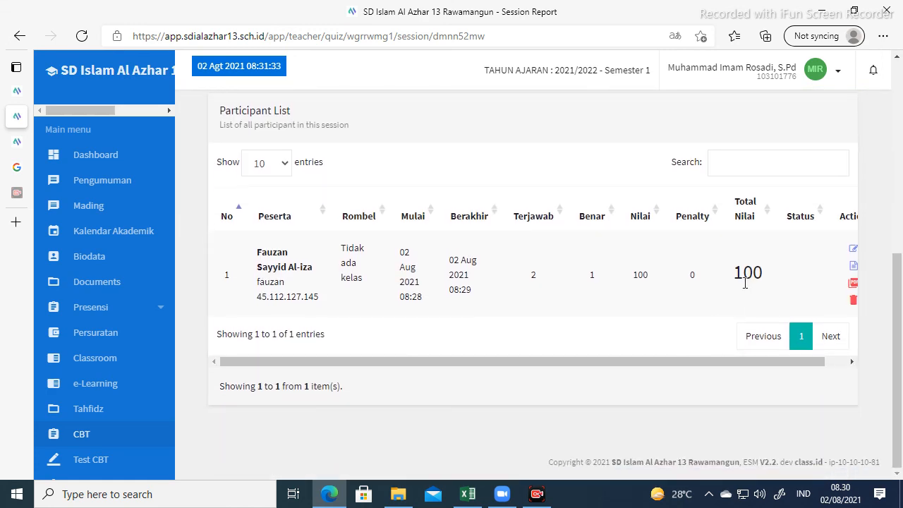
scroll(753, 276, up, 4)
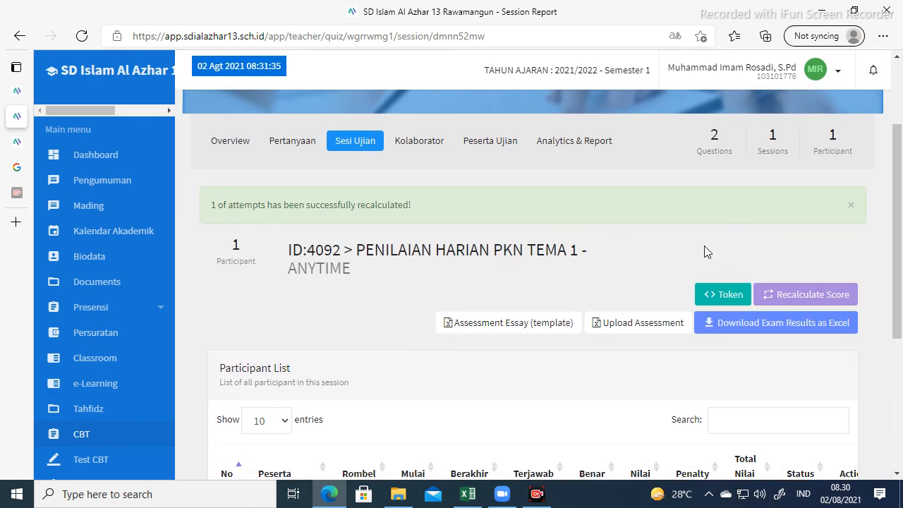
scroll(646, 249, down, 1)
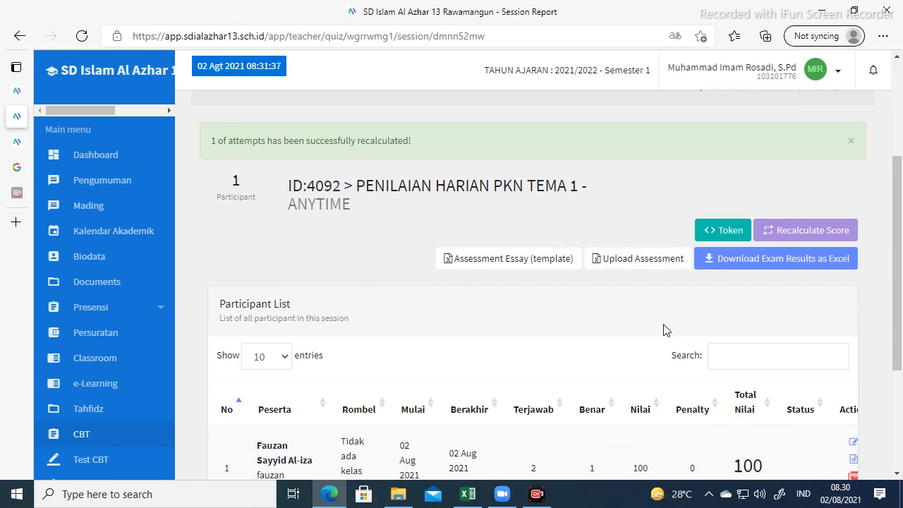
click(735, 259)
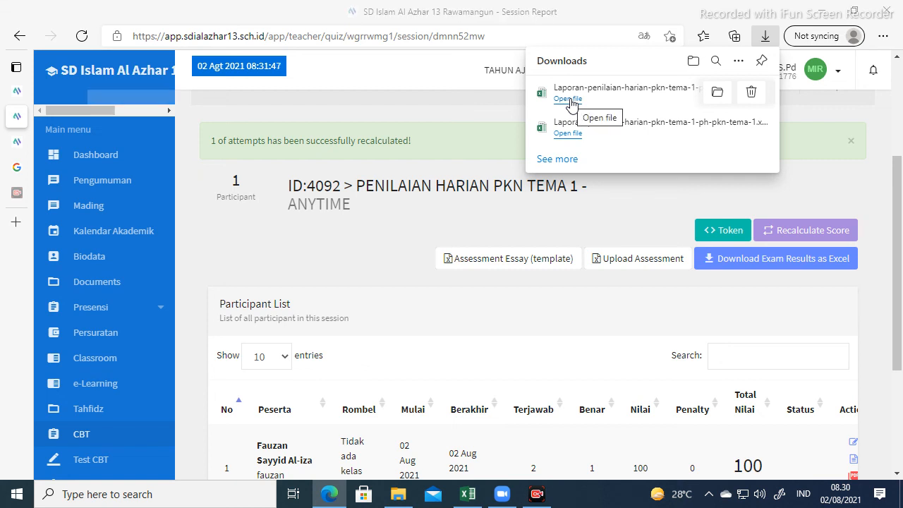
Open the downloaded Laporan-penilaian-harian-pkn-tema-1 Excel report from Edge's downloads.
click(568, 99)
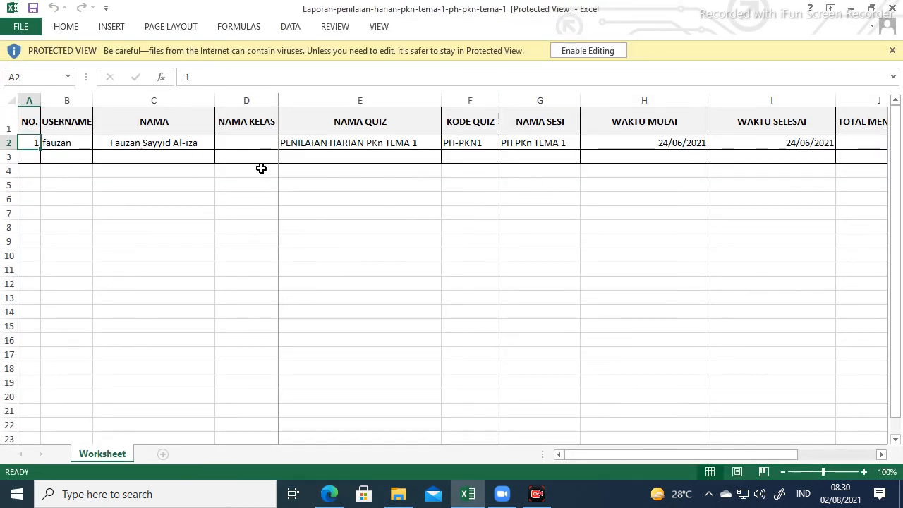
Check the student's name in C2 and move along row 2 toward the score columns.
click(143, 145)
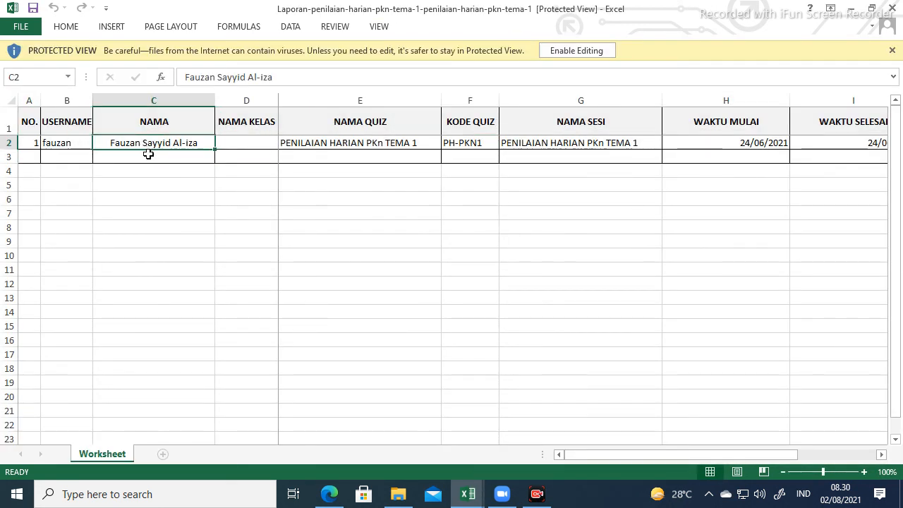
key(Down)
key(Down)
key(Down)
key(Down)
key(Down)
key(Down)
key(Down)
key(Down)
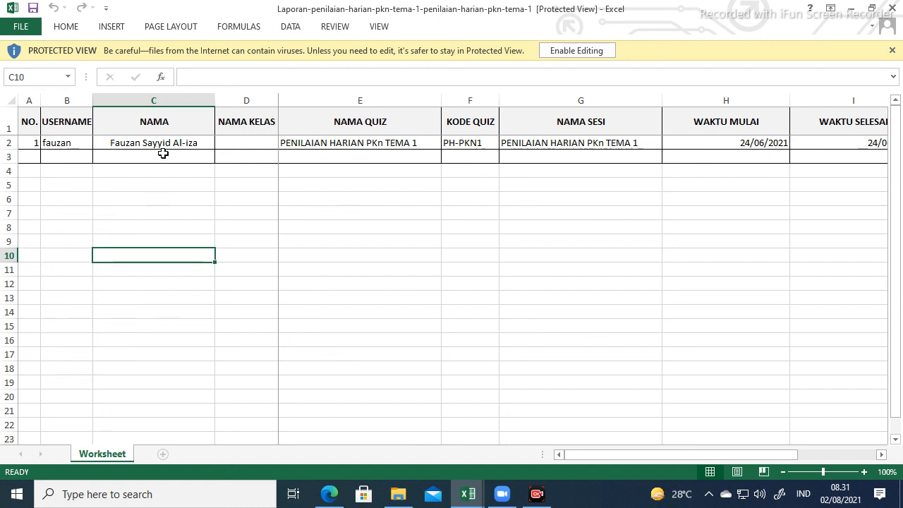
click(173, 140)
key(Right)
key(Right)
key(Right)
key(Right)
key(Right)
key(Right)
key(Right)
key(Right)
key(Right)
key(Right)
key(Right)
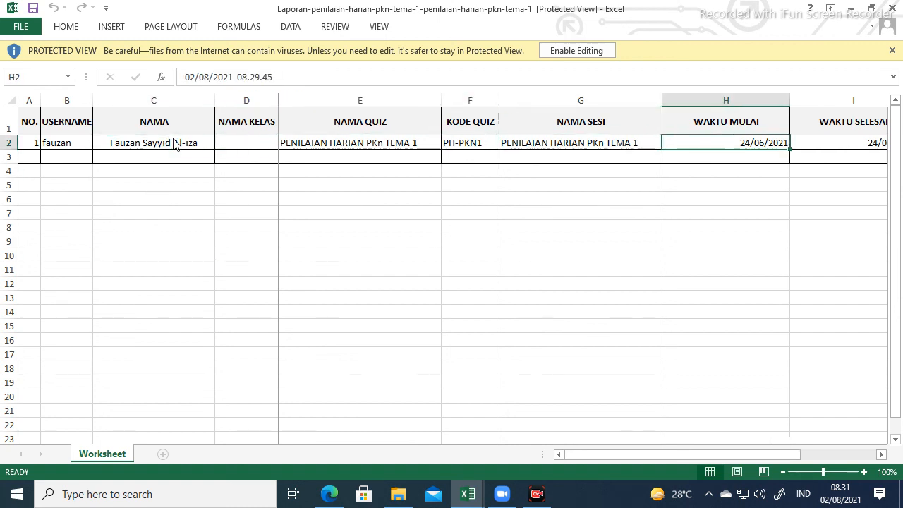
key(Right)
key(Right)
key(Right)
key(Right)
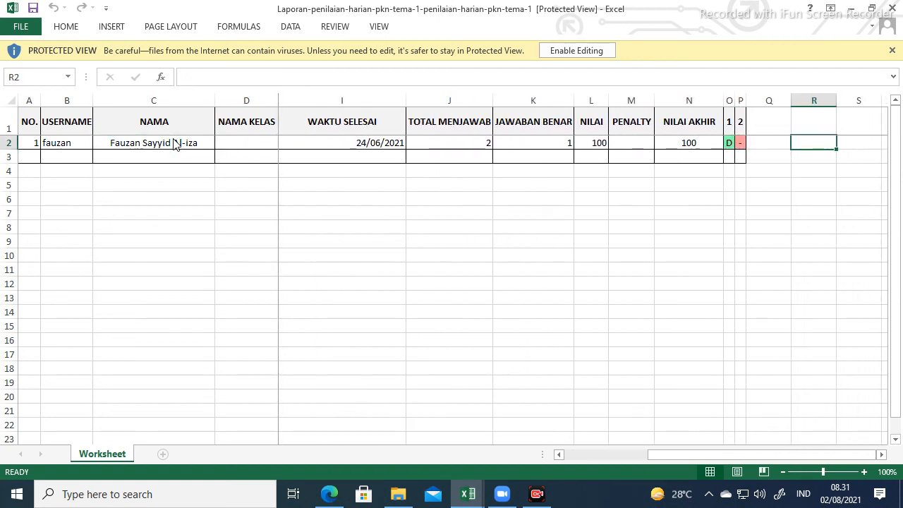
key(Left)
key(Left)
key(Left)
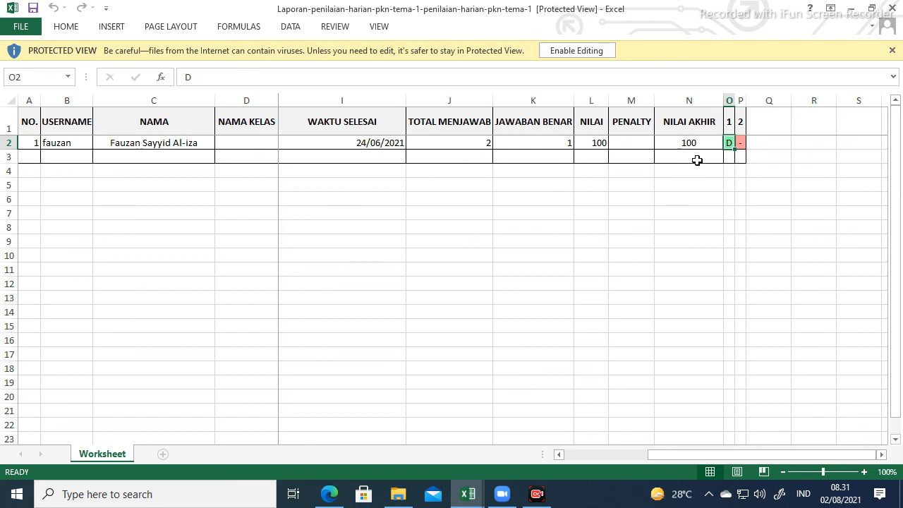
Review 1 correct answer in K2, NILAI AKHIR 100 in N2, and answer D in O2 and P2.
click(696, 144)
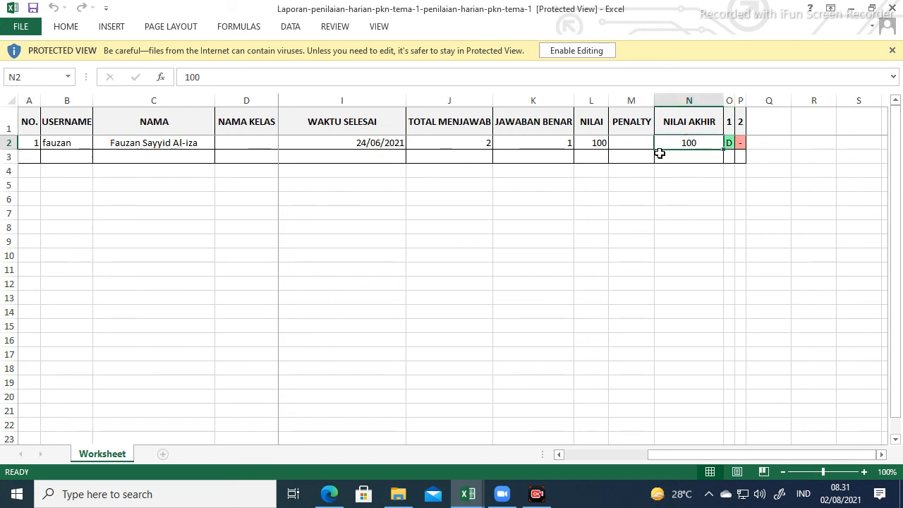
click(528, 141)
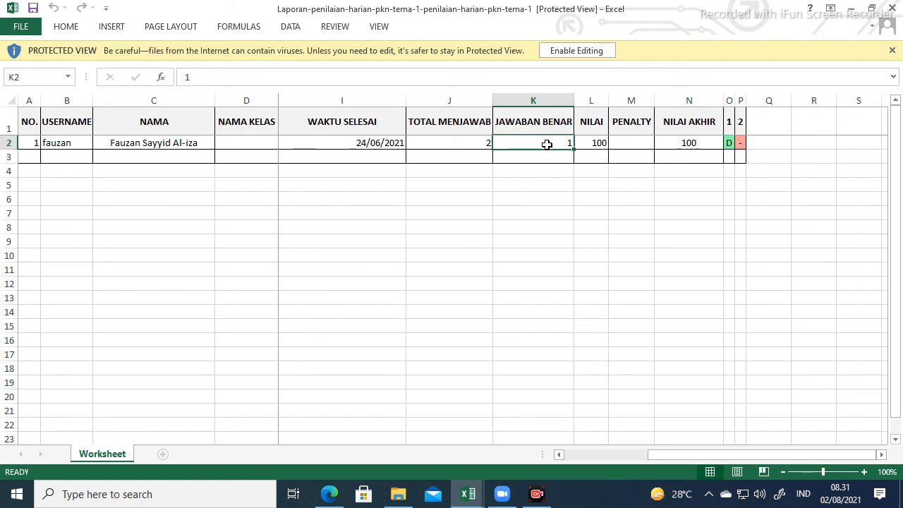
click(682, 141)
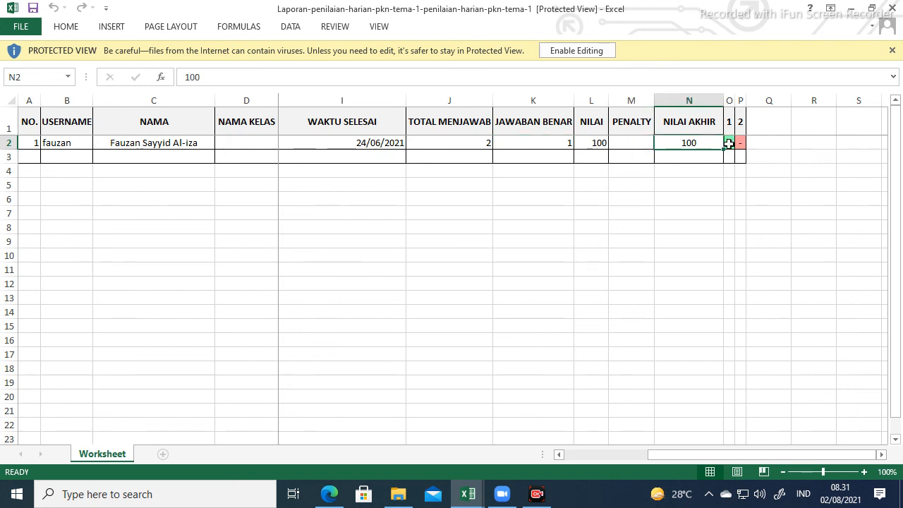
click(729, 143)
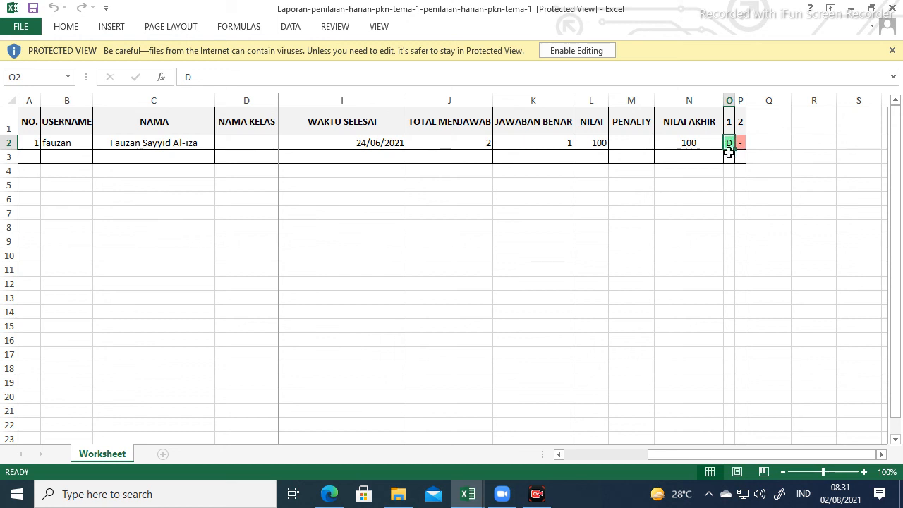
click(743, 143)
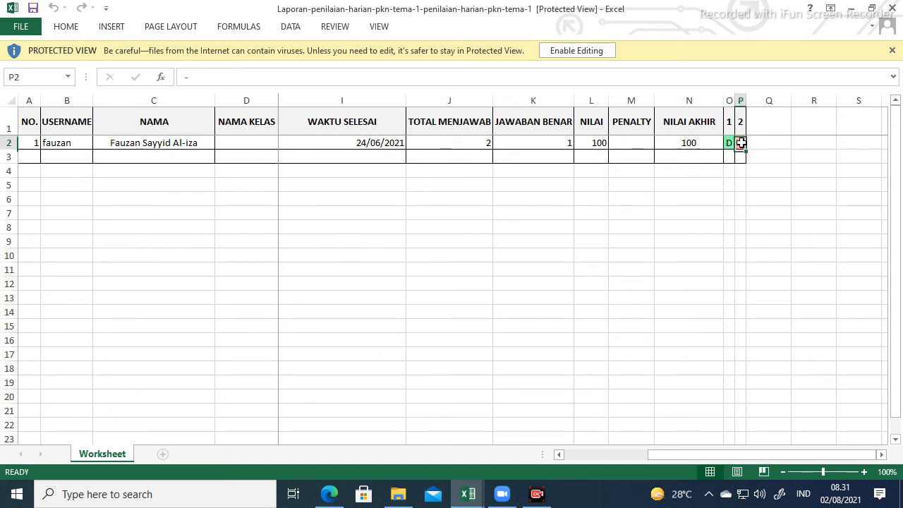
click(732, 141)
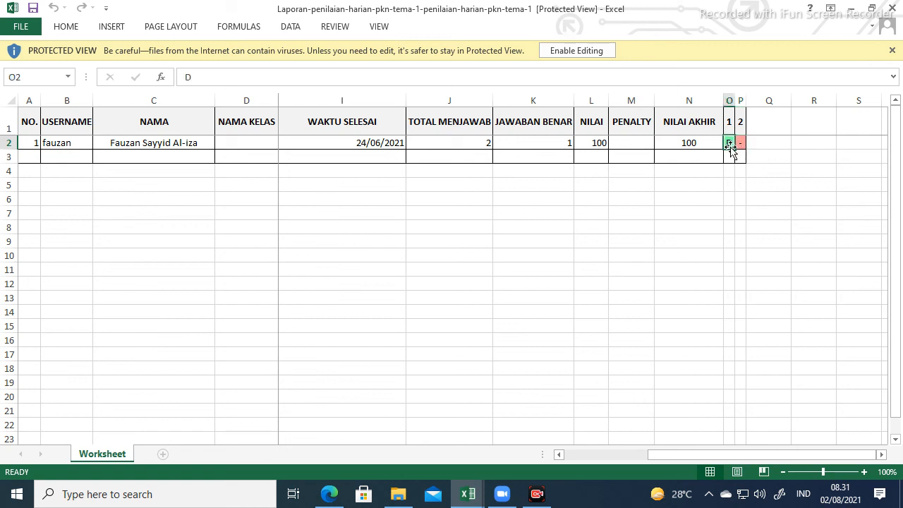